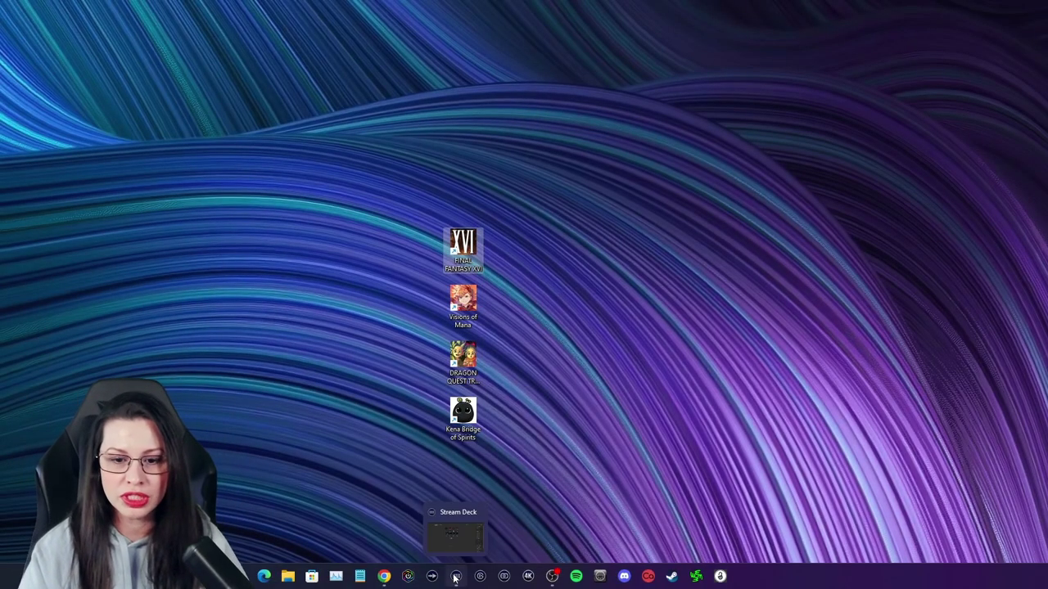
Bring the Chrome window showing the IconViewer page to the front
mouse_move(385, 583)
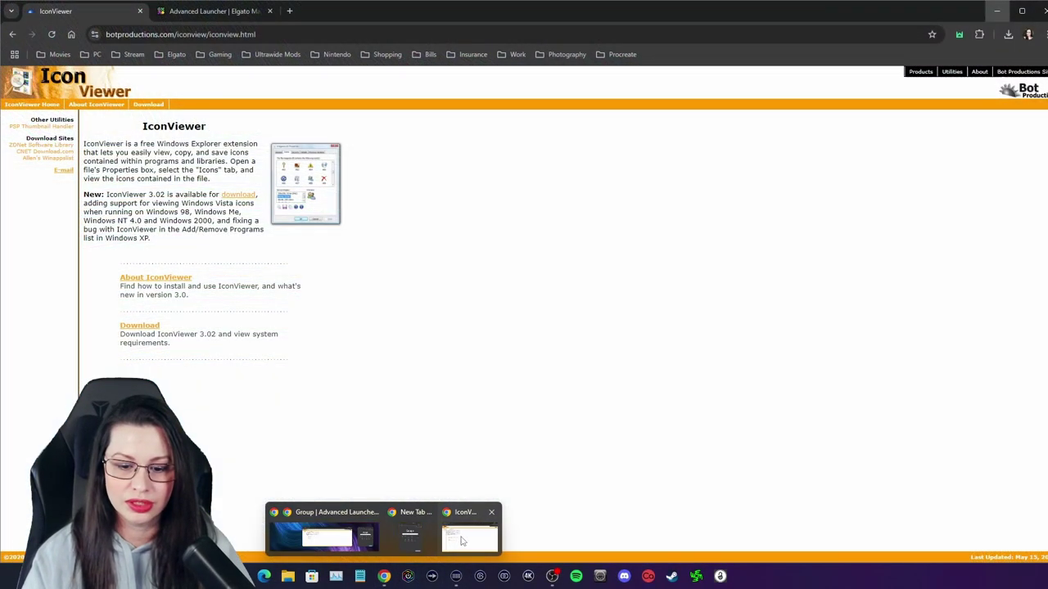
left_click(457, 539)
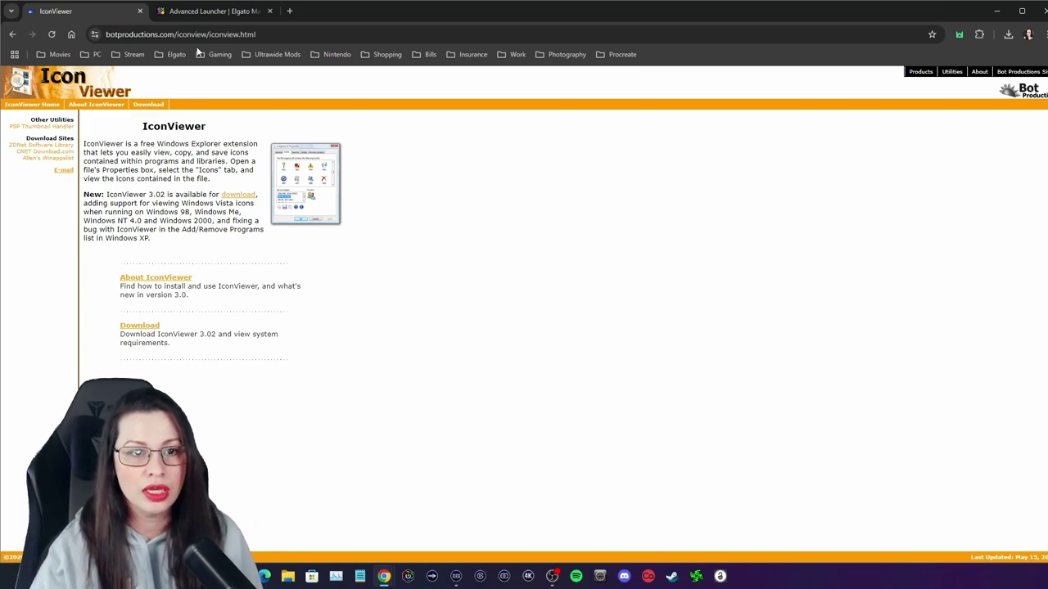
Switch Chrome to the Advanced Launcher | Elgato Marketplace tab
left_click(215, 13)
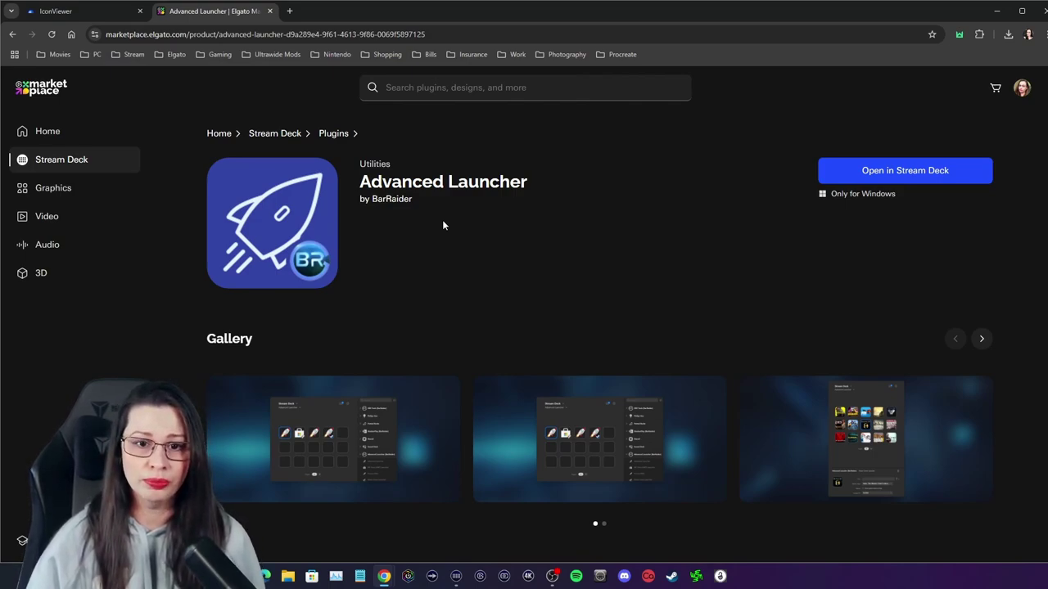
Minimize Chrome, open Stream Deck, and inspect page 1's RetroArch, Epic Games, Battle.net and Steam keys
left_click(996, 10)
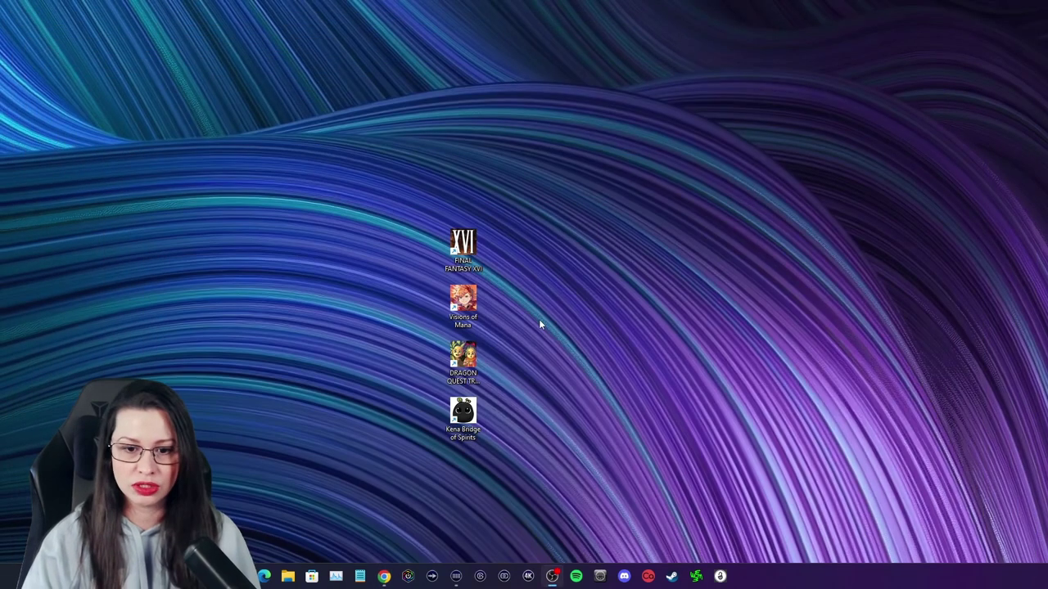
left_click(456, 576)
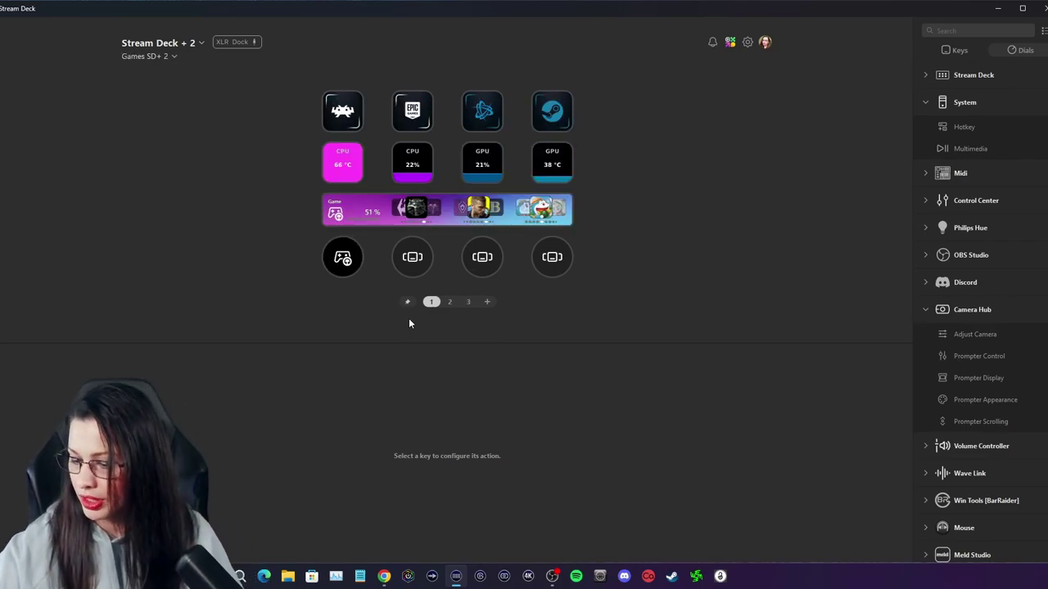
left_click(353, 121)
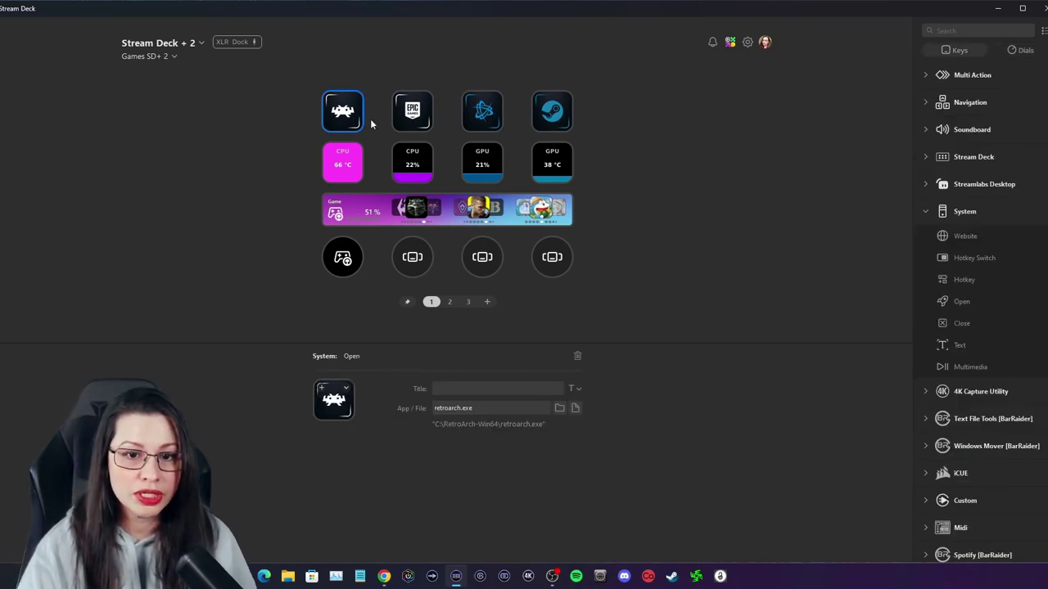
left_click(419, 116)
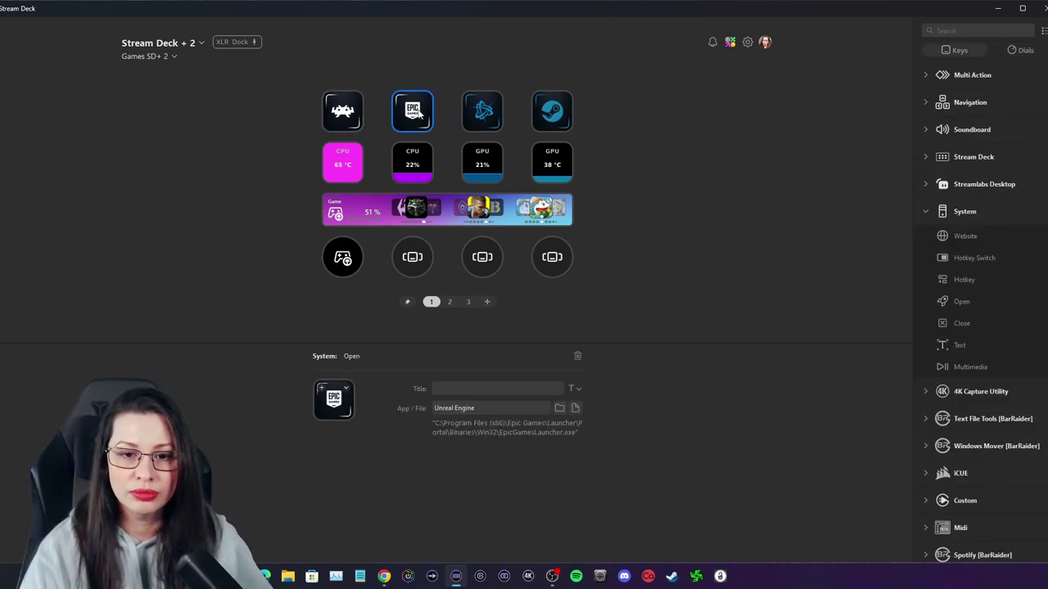
left_click(485, 111)
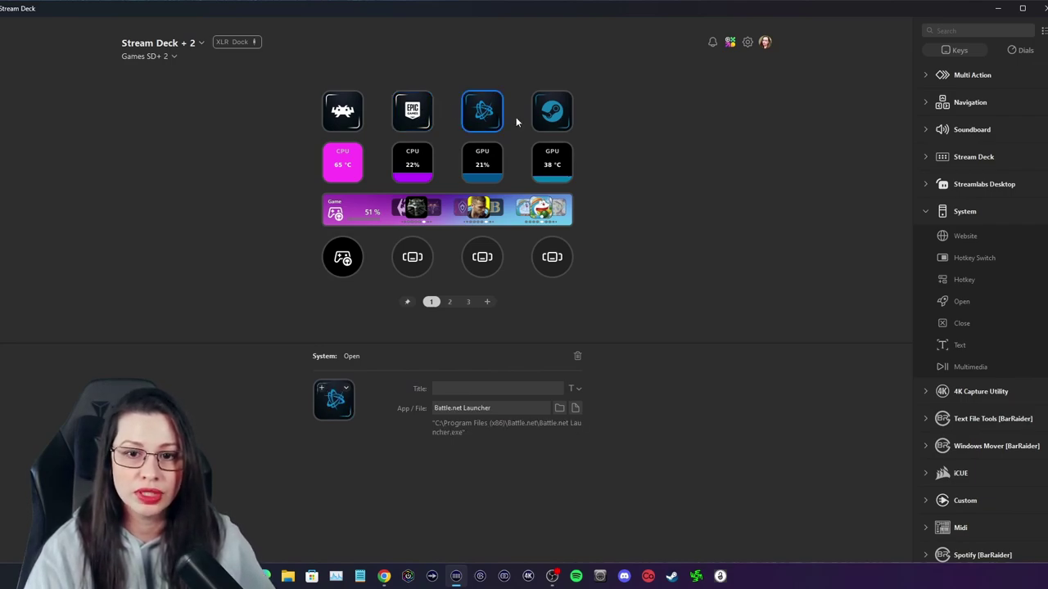
left_click(565, 122)
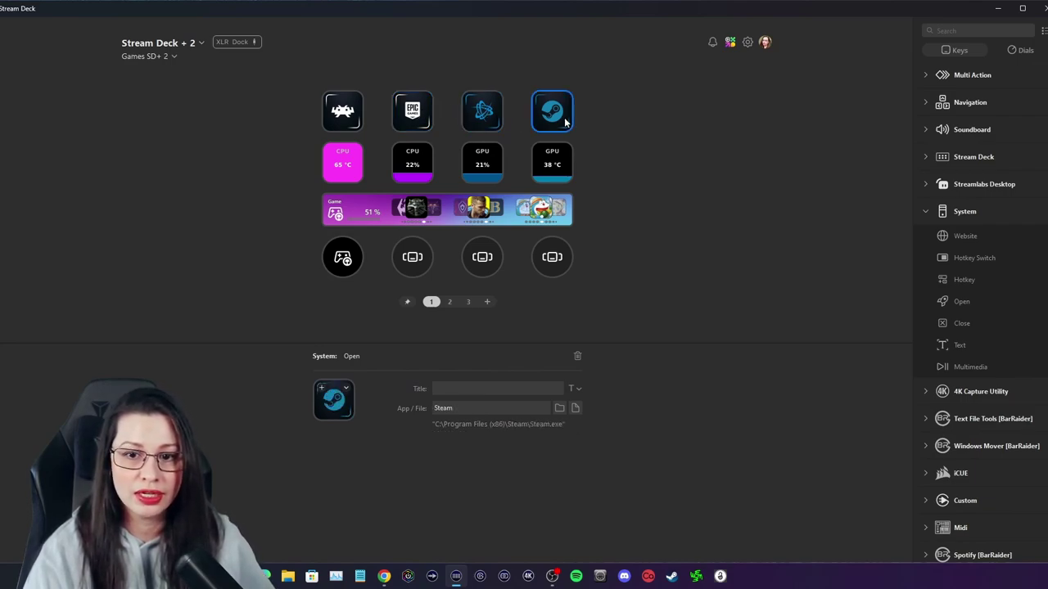
On key page 2, inspect the GOG Galaxy, Ubisoft Connect, EA and Xbox launcher keys
left_click(450, 302)
left_click(358, 118)
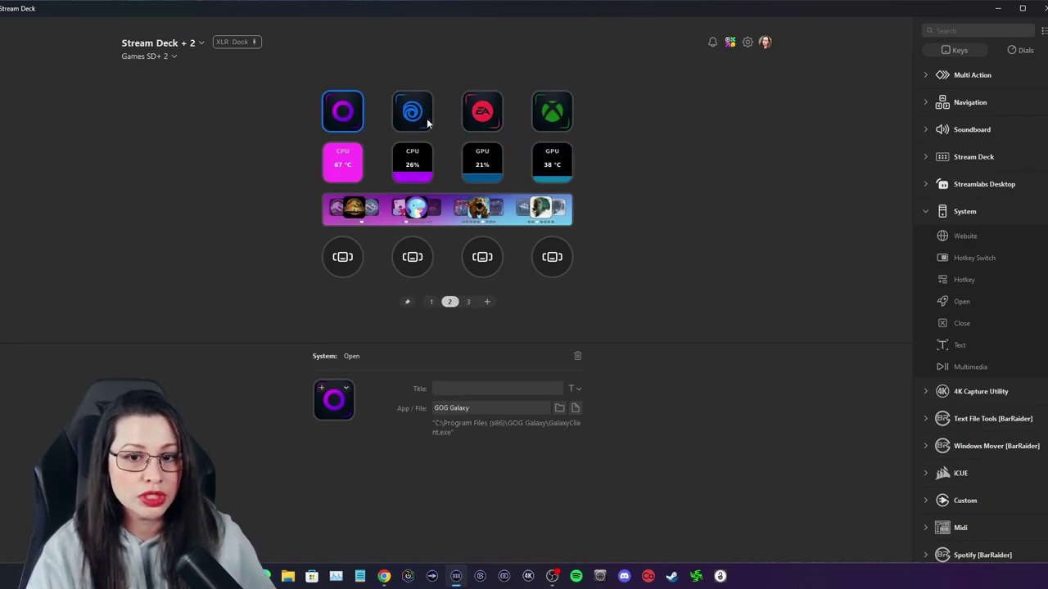
left_click(427, 118)
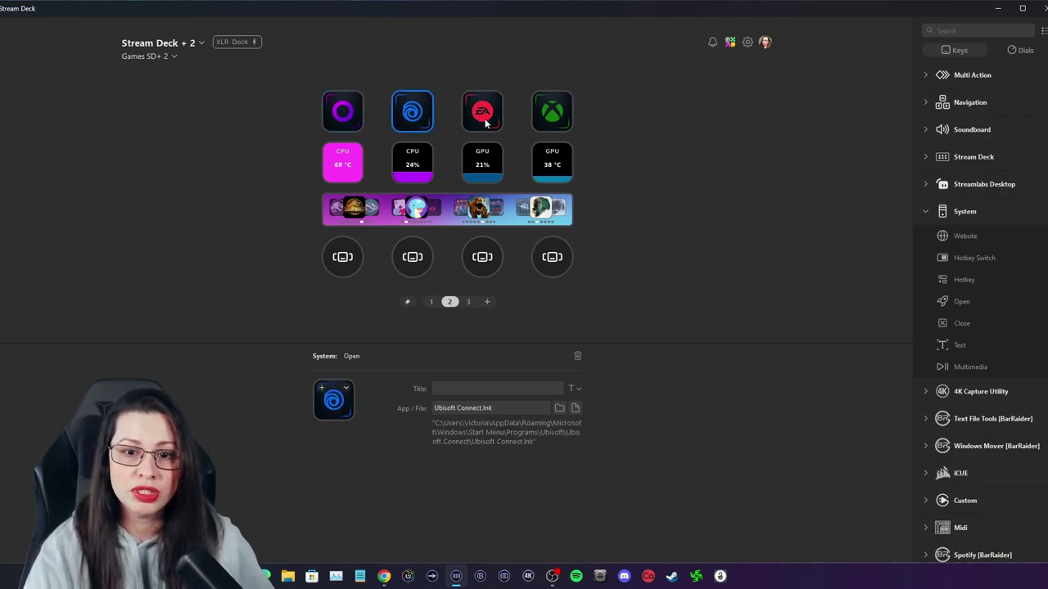
left_click(485, 121)
left_click(558, 117)
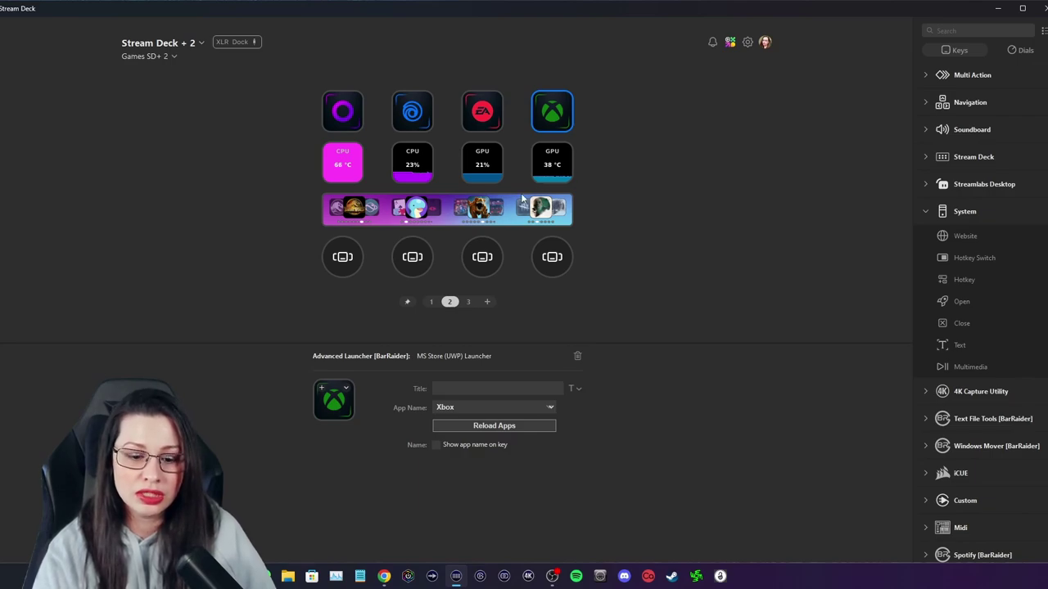
Search the marketplace for 'hwinfo', view the HWiNFO plugin, return to Advanced Launcher, and minimize Chrome
mouse_move(384, 576)
left_click(468, 539)
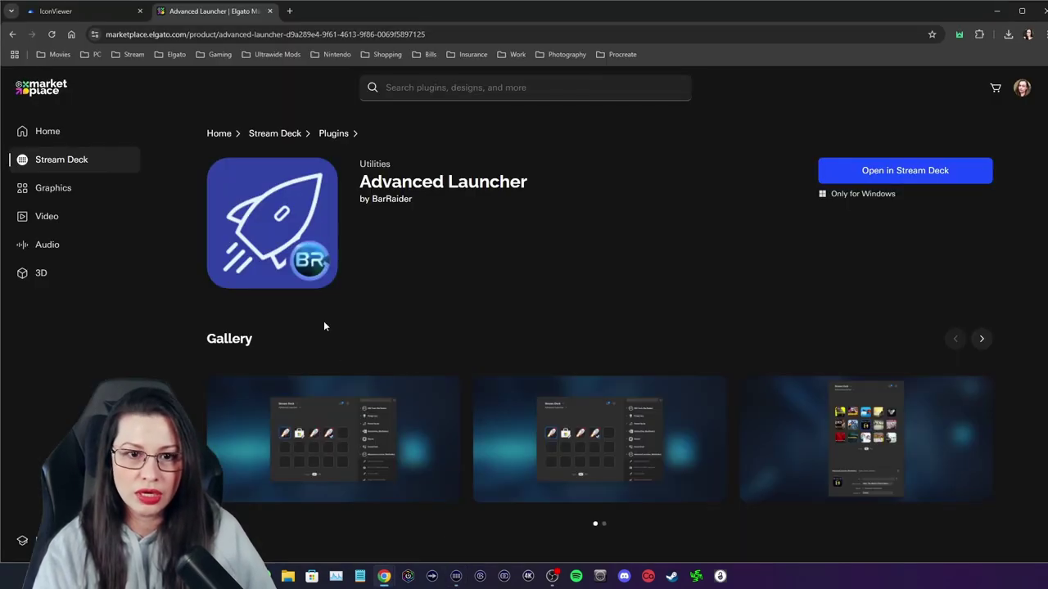
left_click(401, 88)
type("hwinfo")
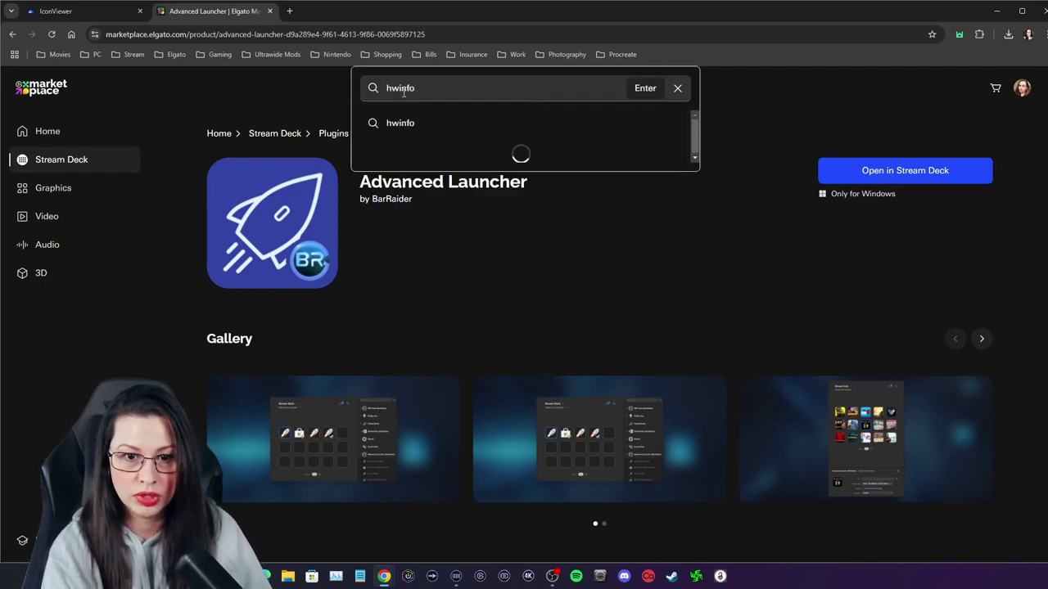
left_click(406, 200)
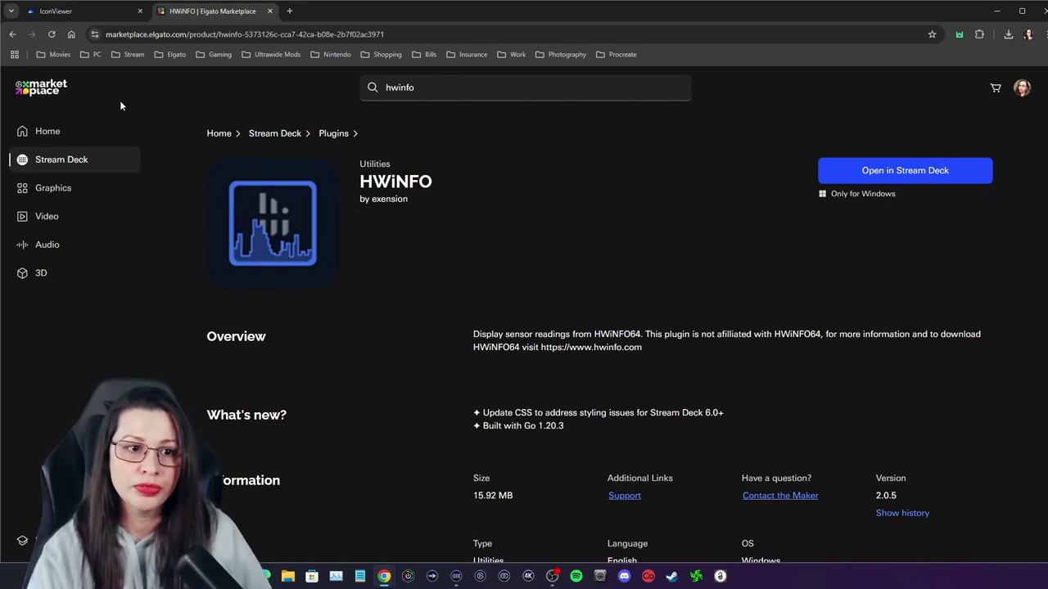
left_click(13, 35)
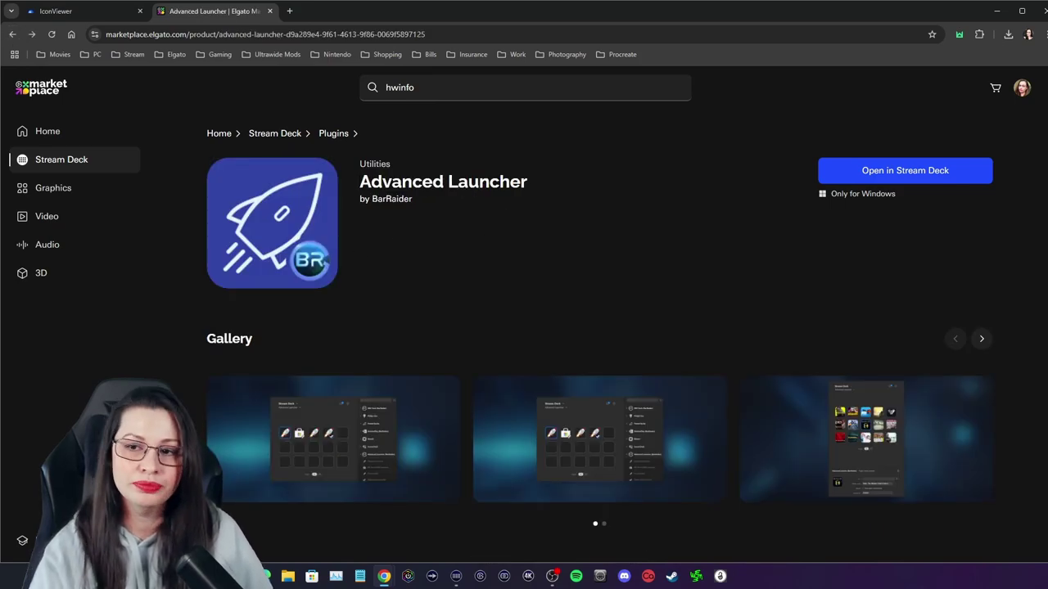
left_click(996, 11)
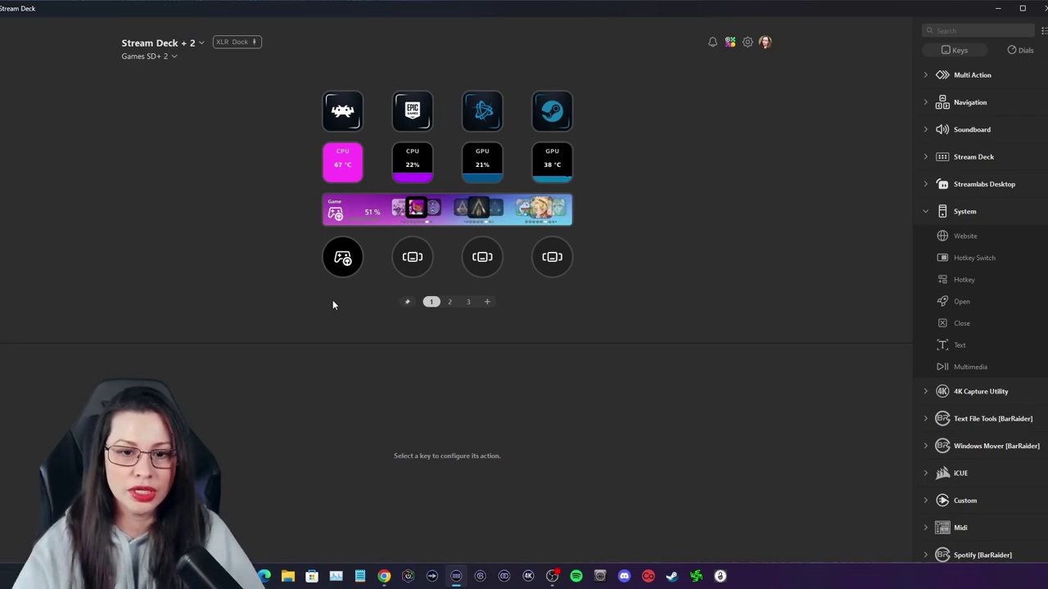
Place a System Website action on the first key of empty page 3
left_click(468, 301)
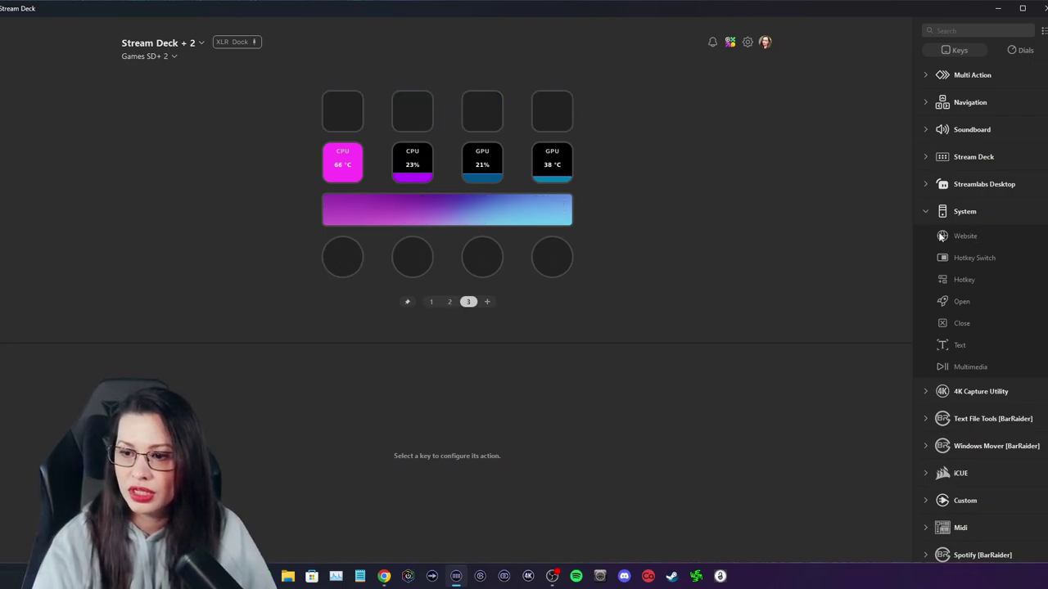
left_click_drag(942, 236, 346, 105)
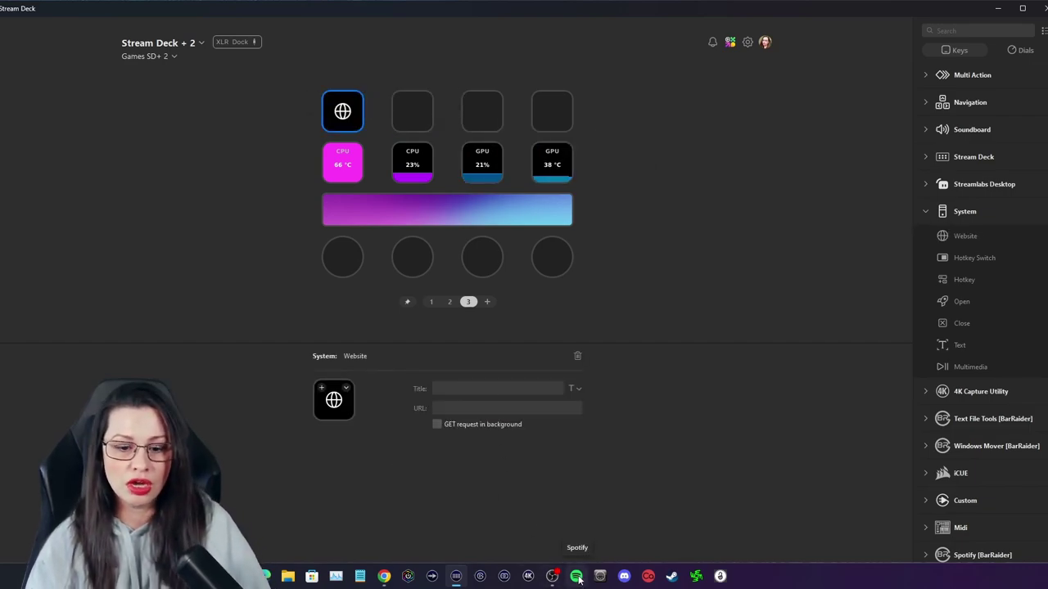
Copy the steam://rungameid/2515020 URL from the FINAL FANTASY XVI shortcut's Properties, then cancel
left_click(998, 8)
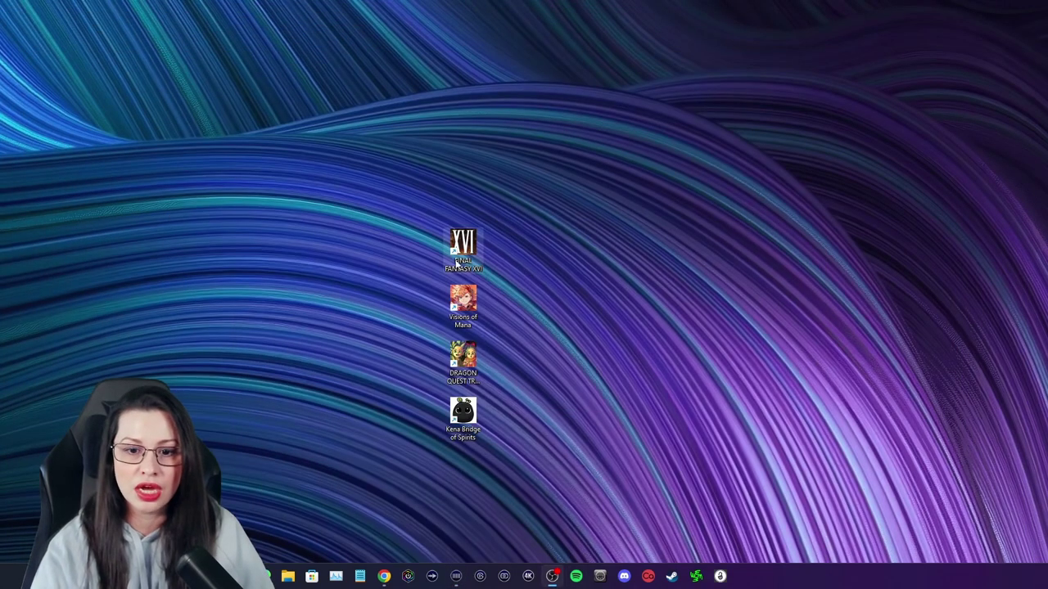
right_click(464, 247)
left_click(512, 427)
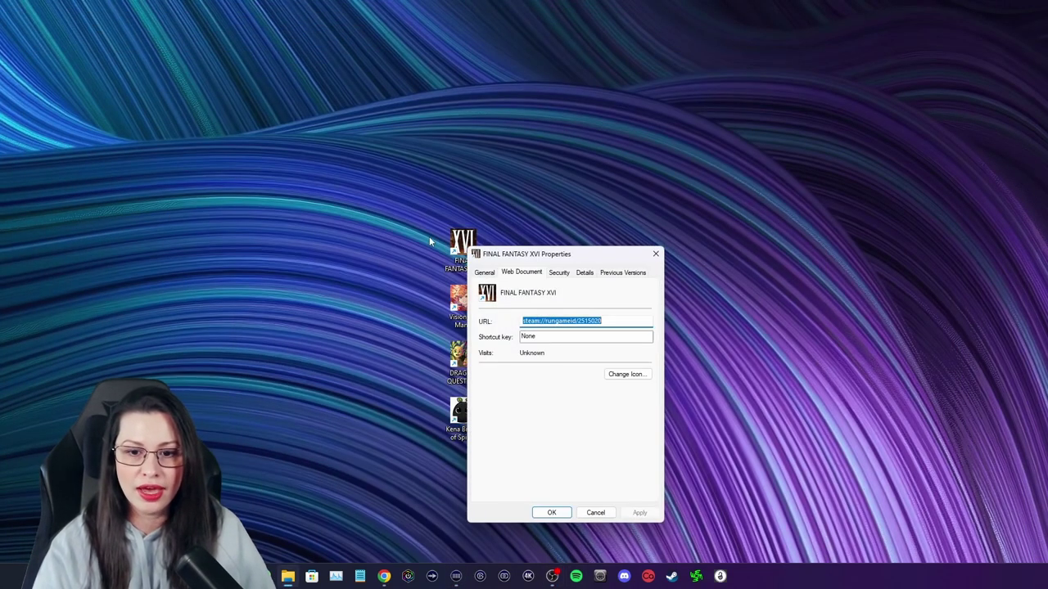
left_click_drag(568, 257, 488, 128)
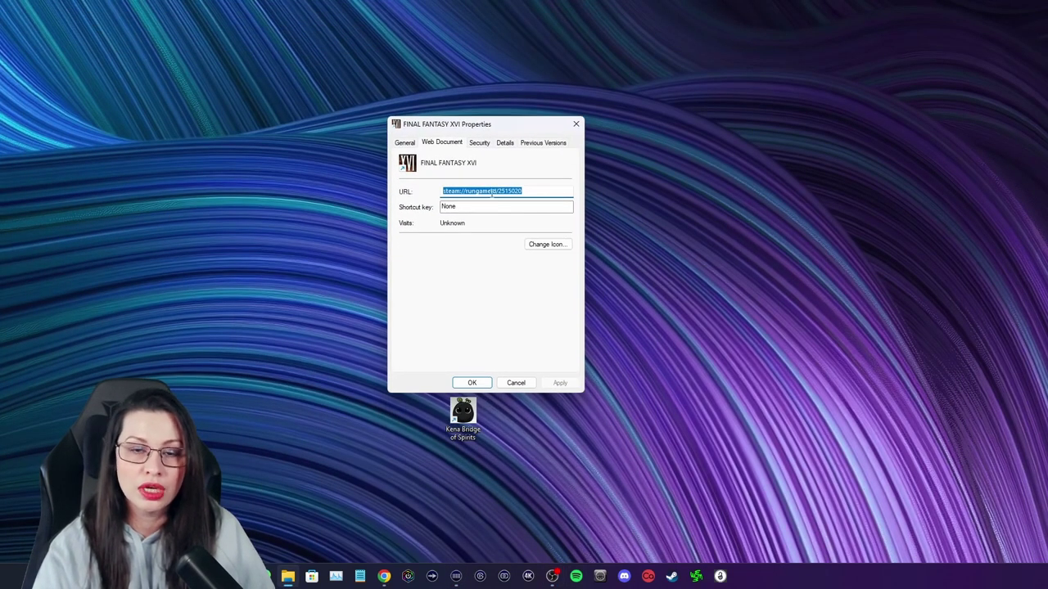
right_click(496, 193)
left_click(528, 227)
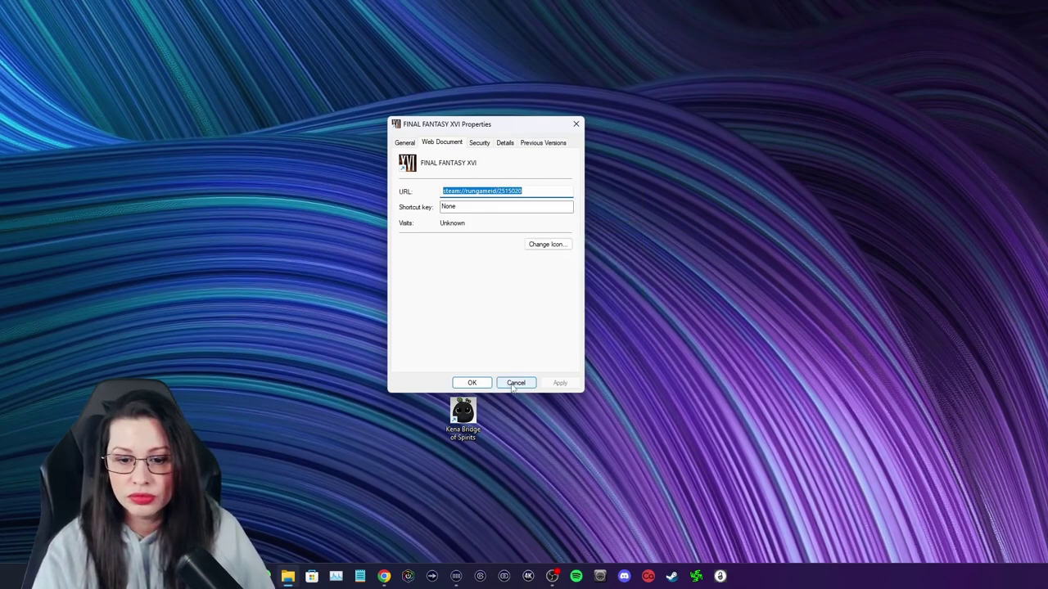
left_click(514, 383)
In Stream Deck, assign an Action Wheel to the first dial
left_click(456, 576)
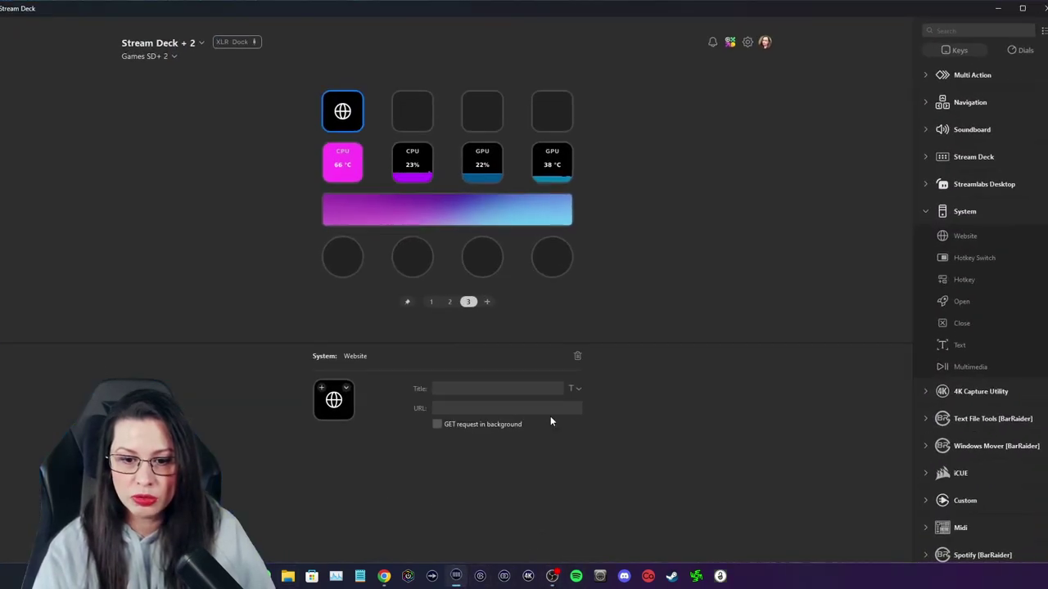
left_click(352, 272)
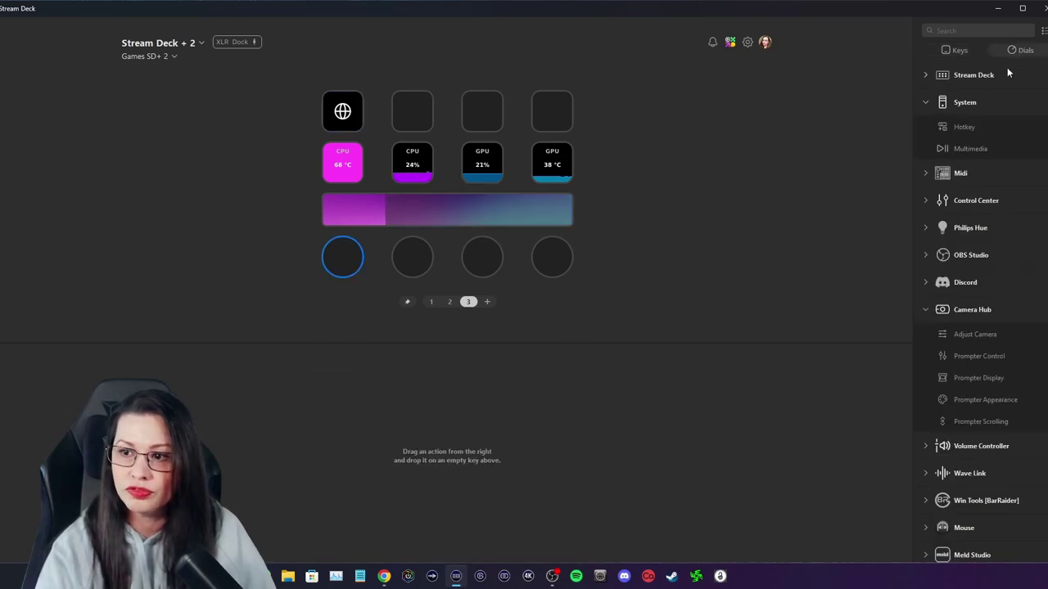
left_click(929, 102)
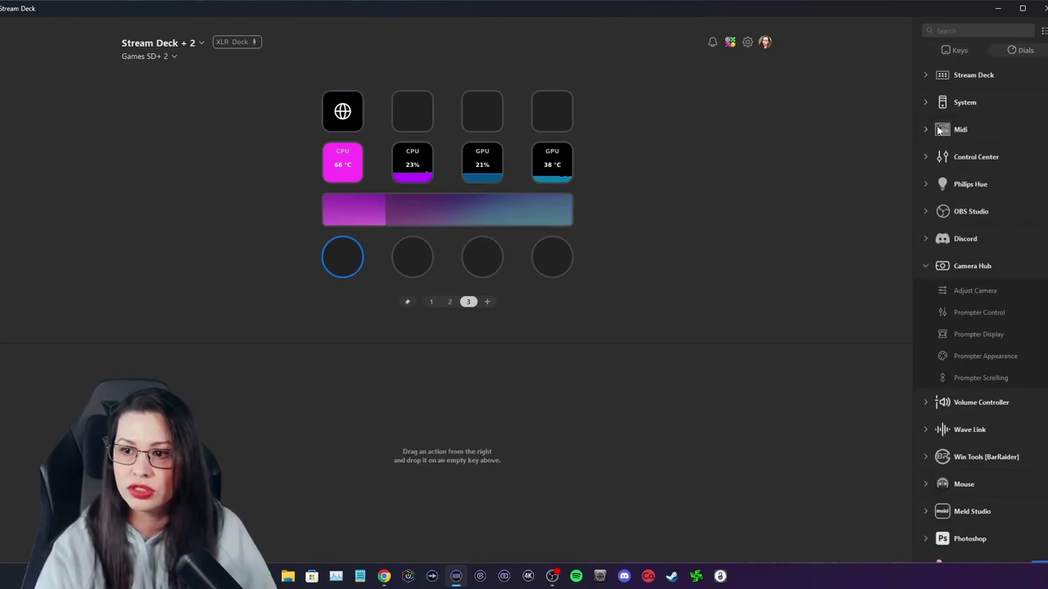
left_click(925, 75)
left_click_drag(939, 127, 347, 258)
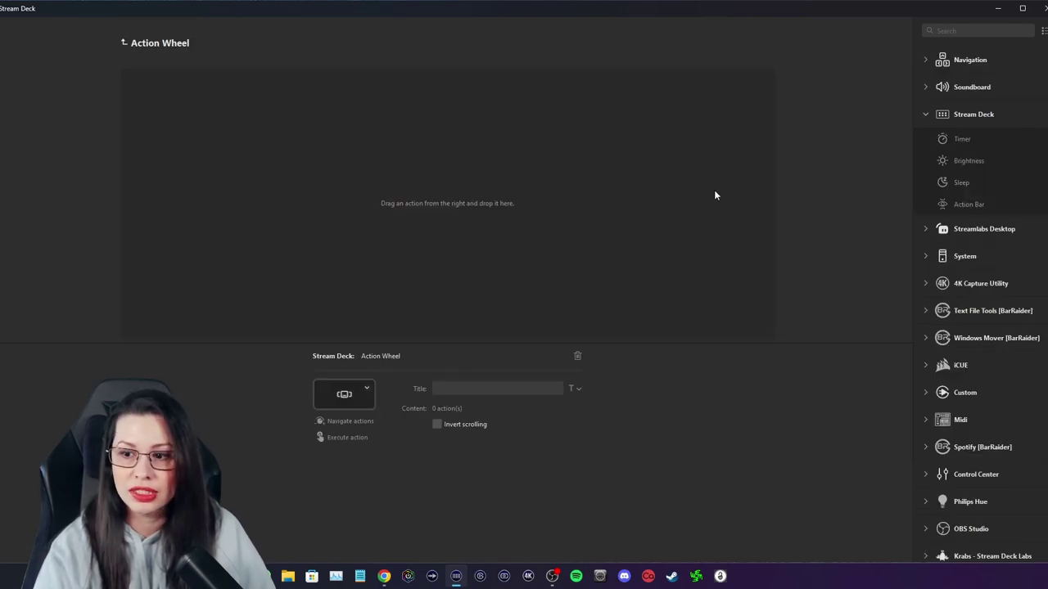
Add a Website action to the wheel with URL steam://rungameid/2515020
left_click(942, 258)
scroll(953, 286, "down", 3)
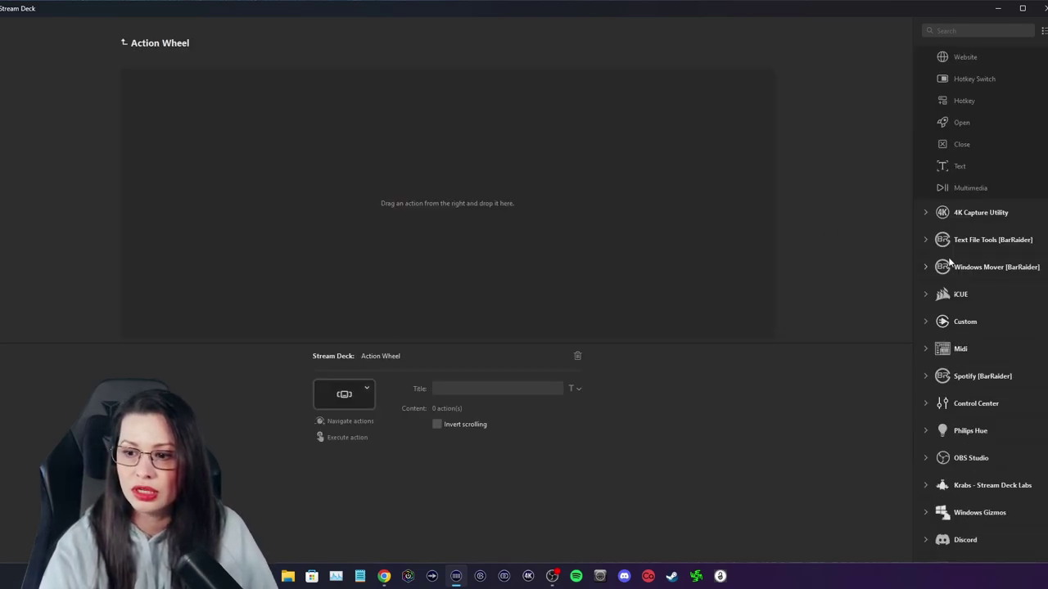
scroll(952, 187, "up", 1)
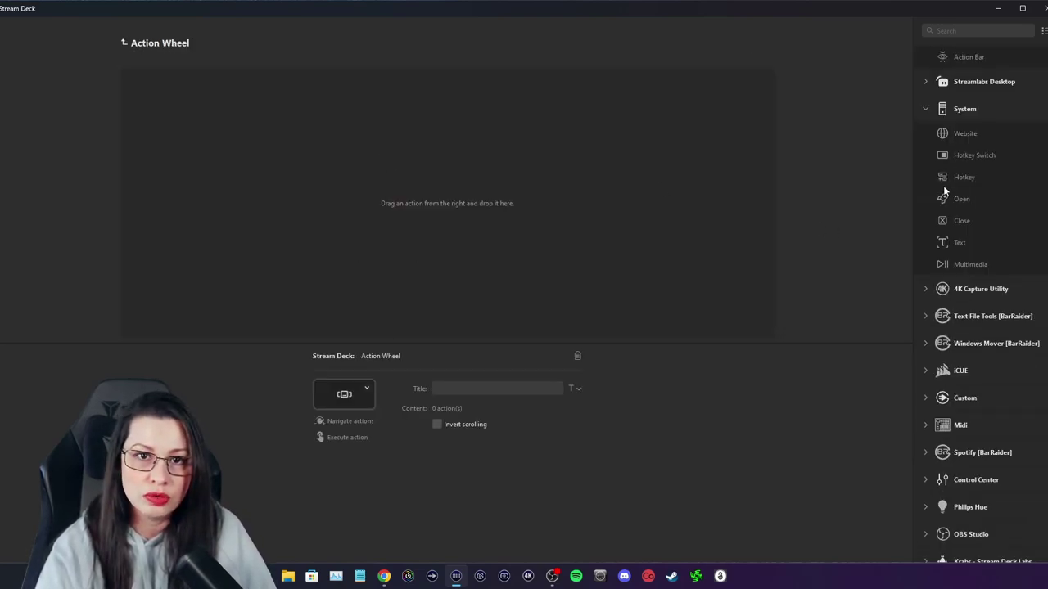
left_click_drag(943, 133, 455, 140)
left_click(454, 407)
key("ctrl+v")
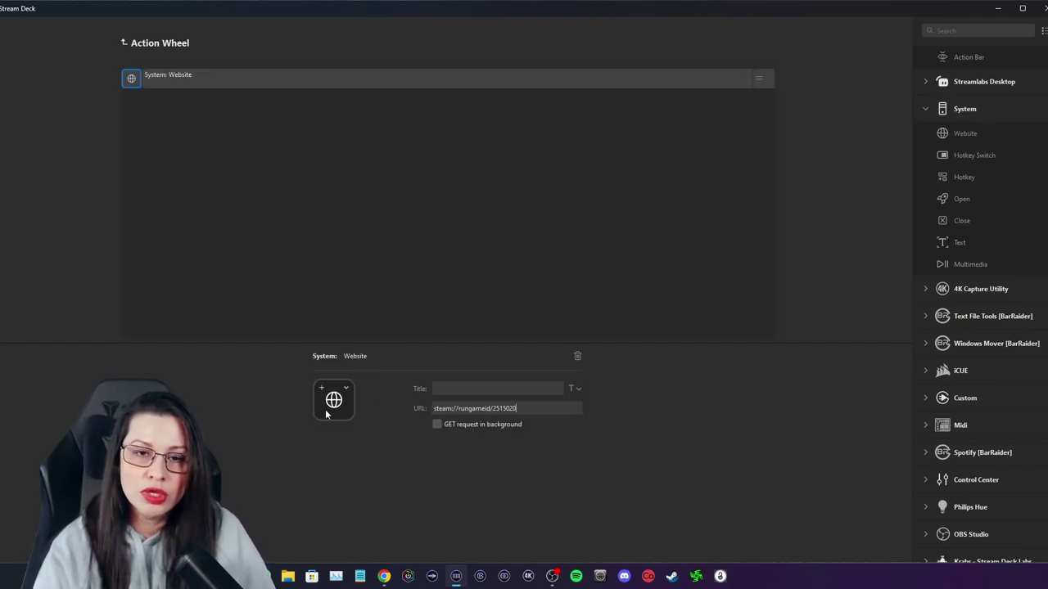
In File Explorer, navigate to E:\SteamLibrary\steamapps\common
left_click(296, 577)
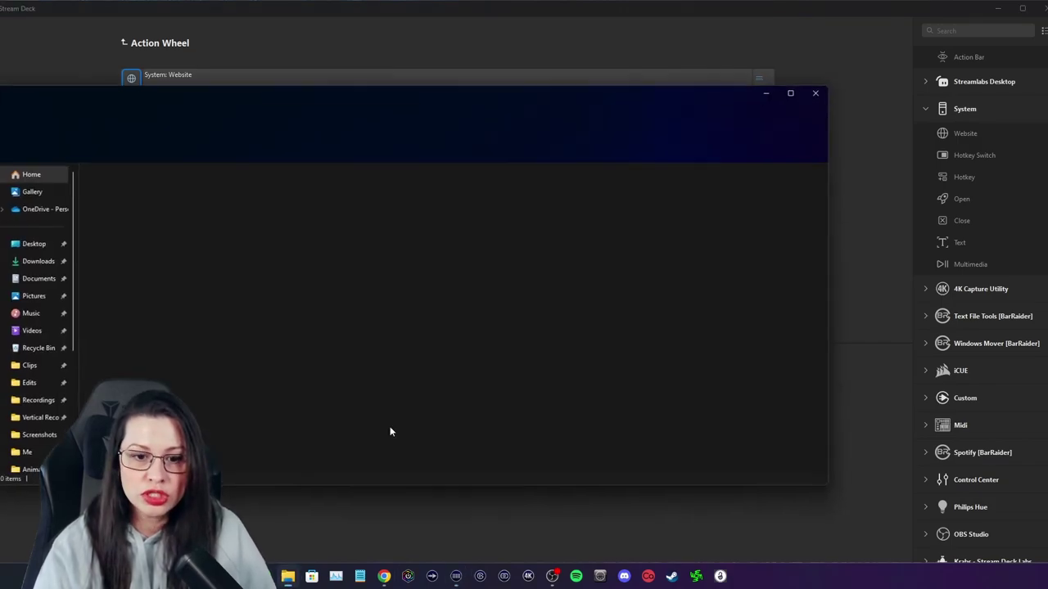
scroll(40, 385, "down", 5)
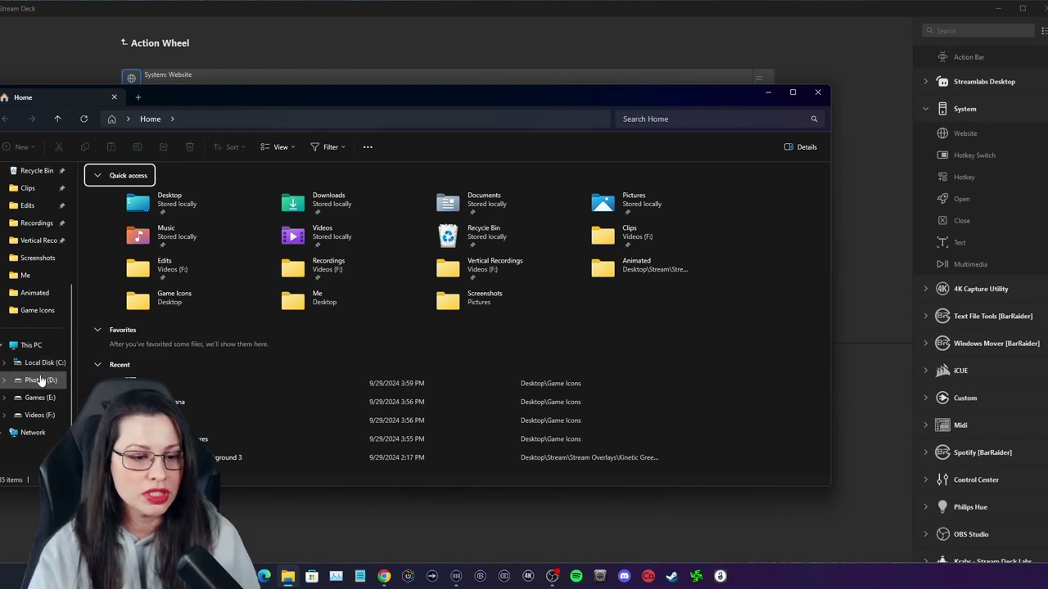
left_click(39, 397)
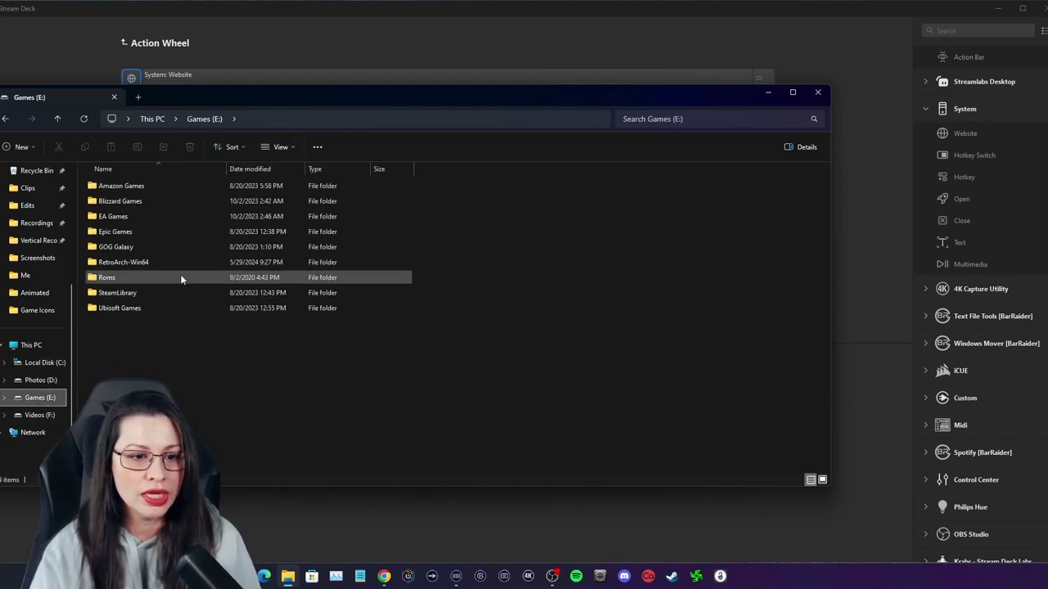
double_click(121, 292)
double_click(125, 186)
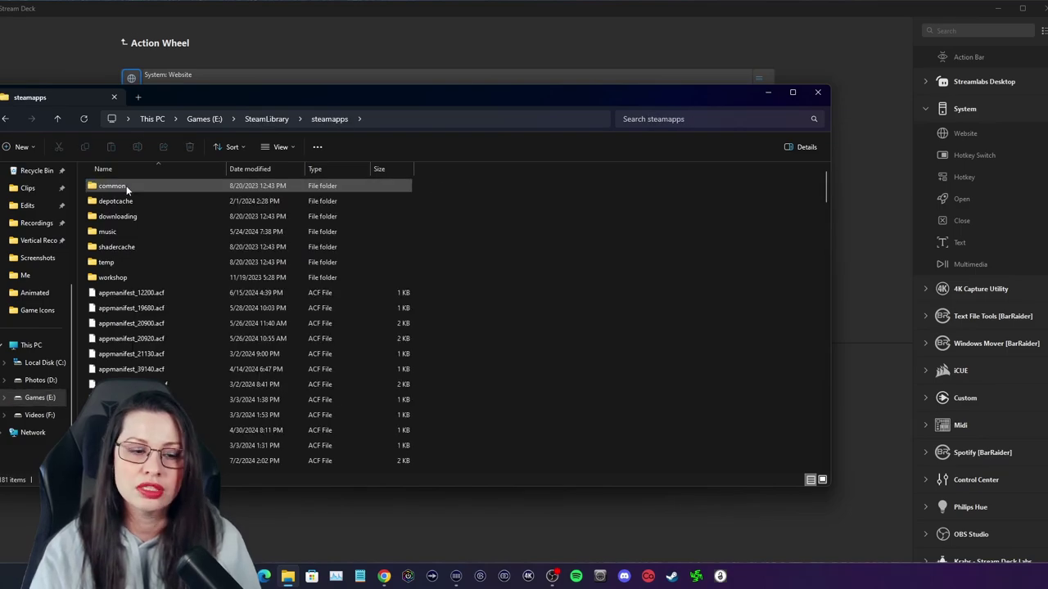
double_click(127, 189)
Open the FINAL FANTASY XVI folder and select the ffxvi application
scroll(164, 372, "down", 10)
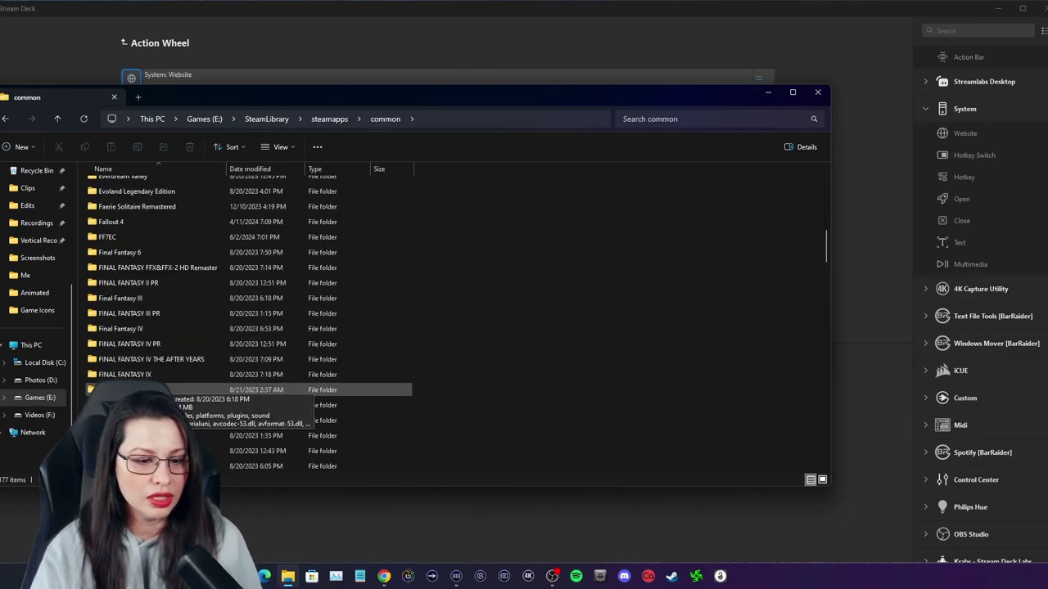
scroll(165, 390, "down", 3)
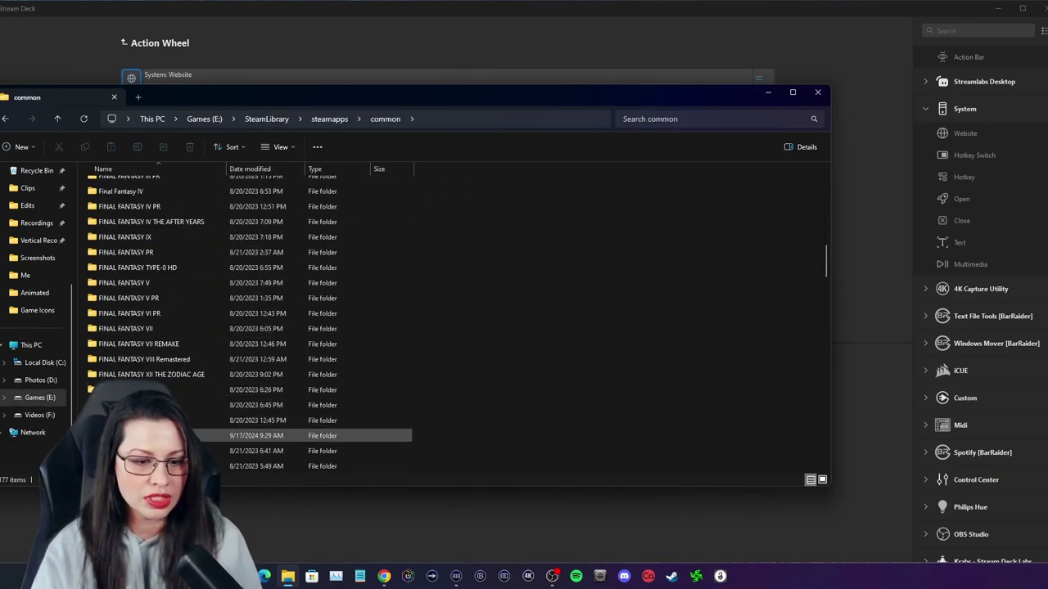
double_click(163, 436)
scroll(147, 282, "down", 5)
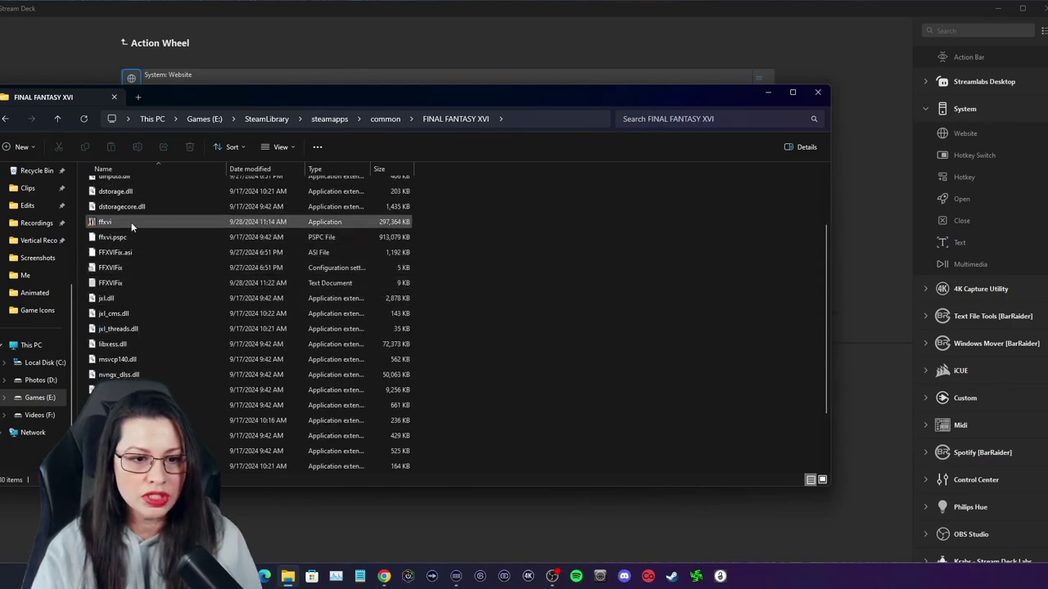
scroll(163, 267, "up", 2)
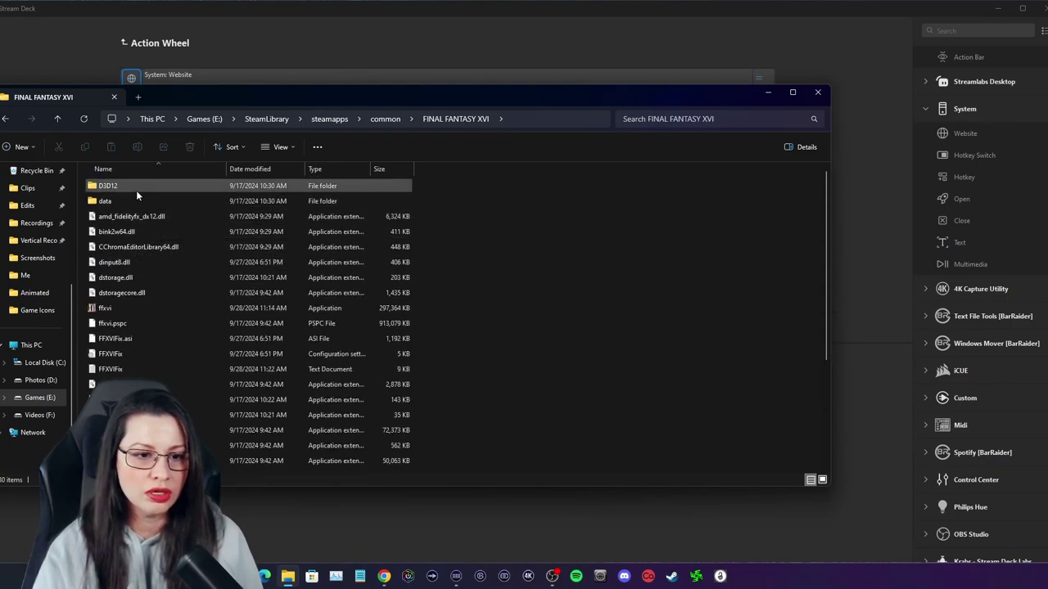
scroll(168, 352, "down", 3)
scroll(149, 308, "up", 1)
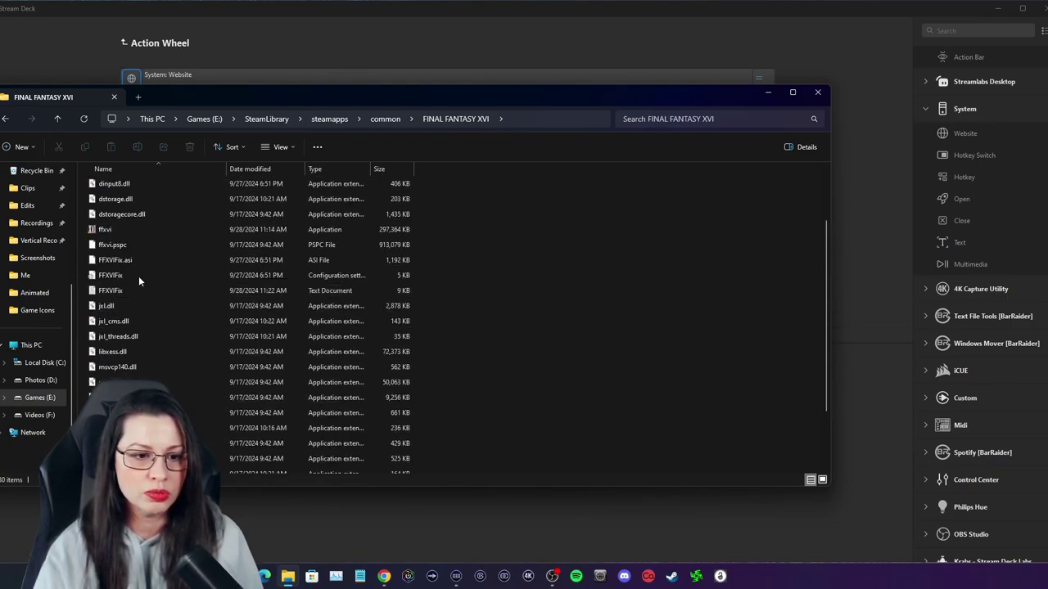
right_click(122, 229)
left_click(104, 232)
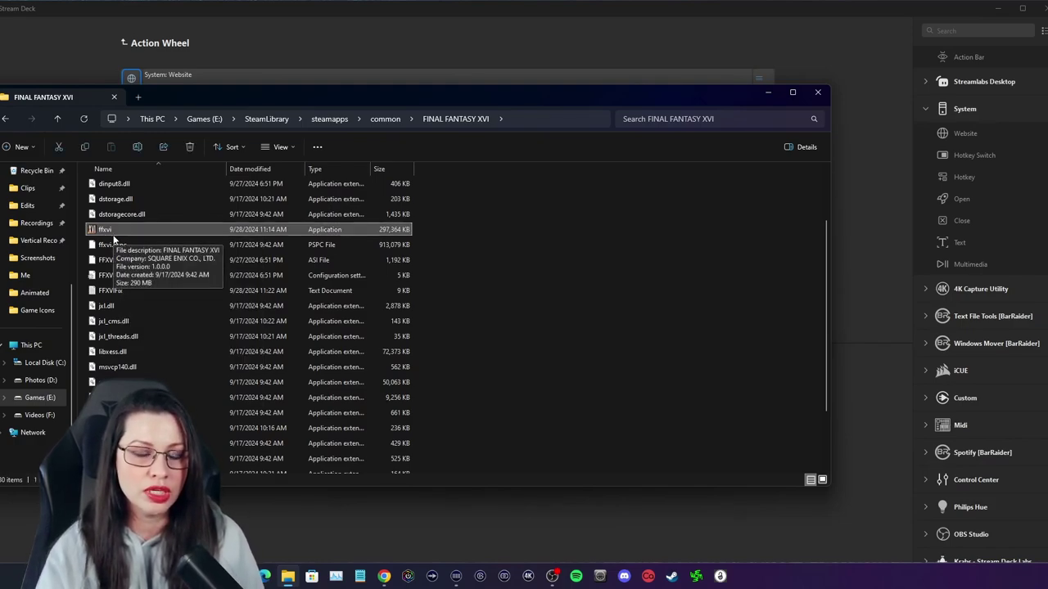
In ffxvi's Properties Icons tab, select the 256x256 PNG version of the XVI icon
right_click(114, 237)
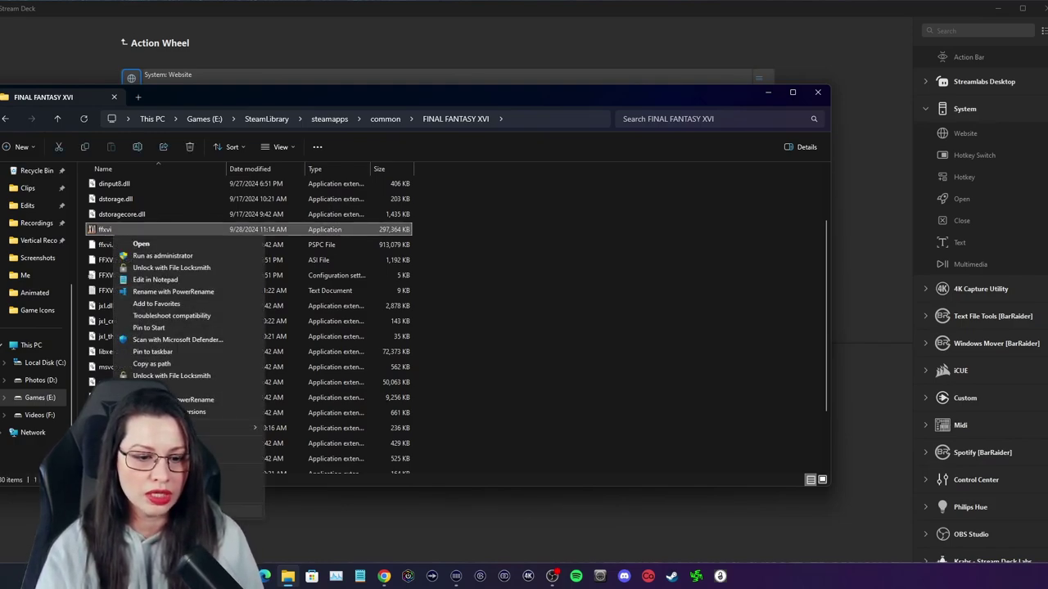
left_click(152, 501)
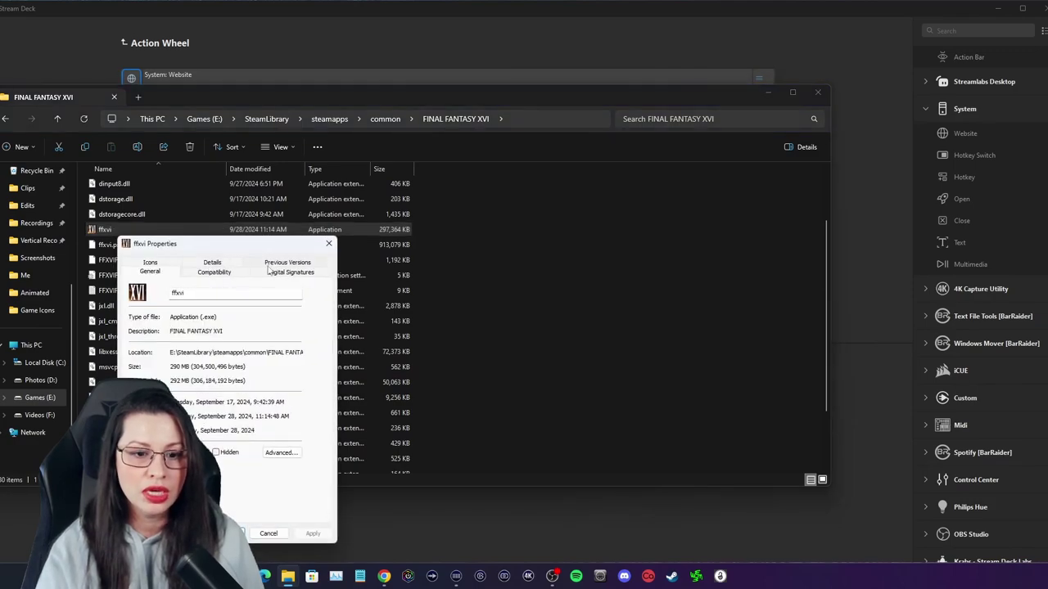
left_click_drag(218, 241, 285, 183)
left_click(216, 204)
left_click(215, 252)
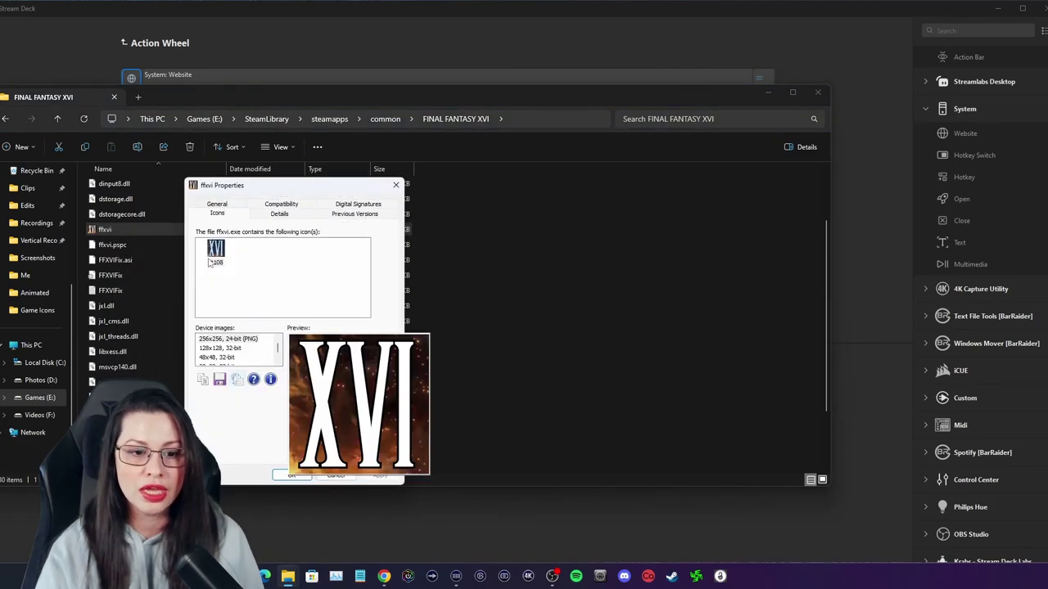
left_click(219, 339)
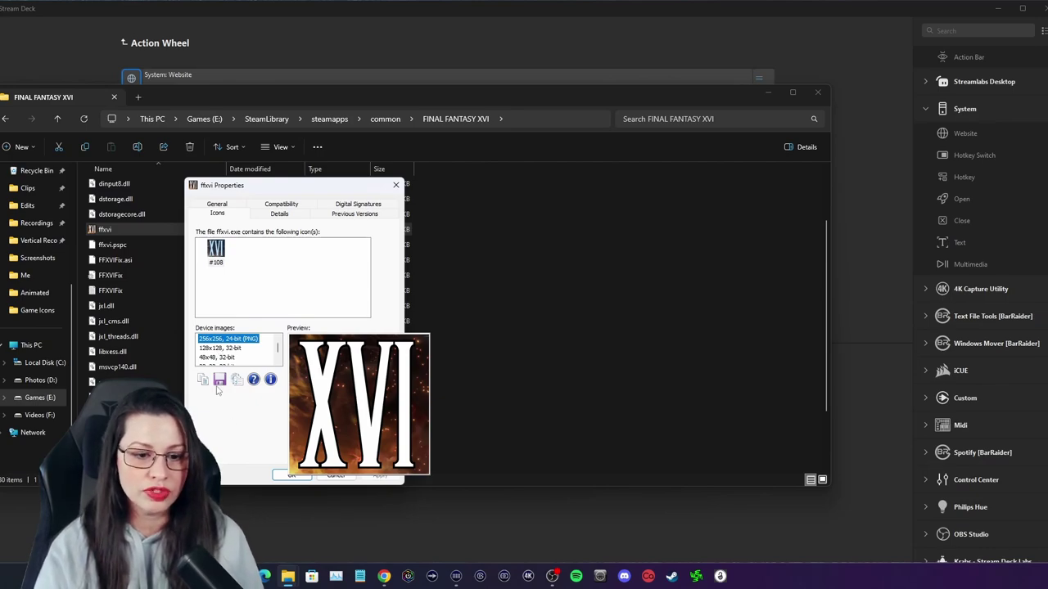
Save the icon as PNG over FFXVI.png in Game Icons, then close Properties
left_click(219, 379)
left_click(288, 424)
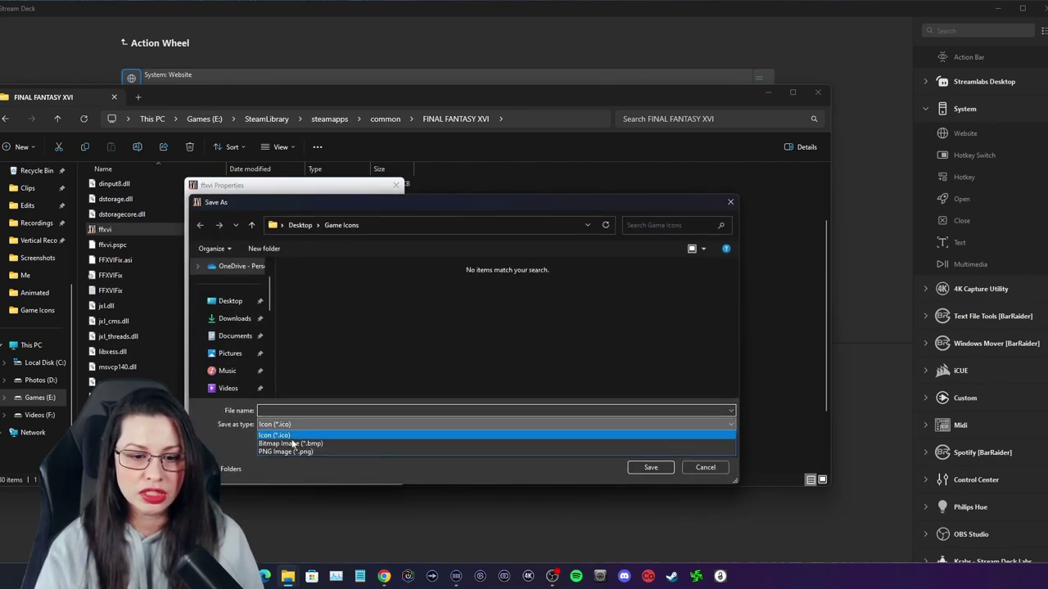
left_click(295, 449)
scroll(499, 338, "up", 1)
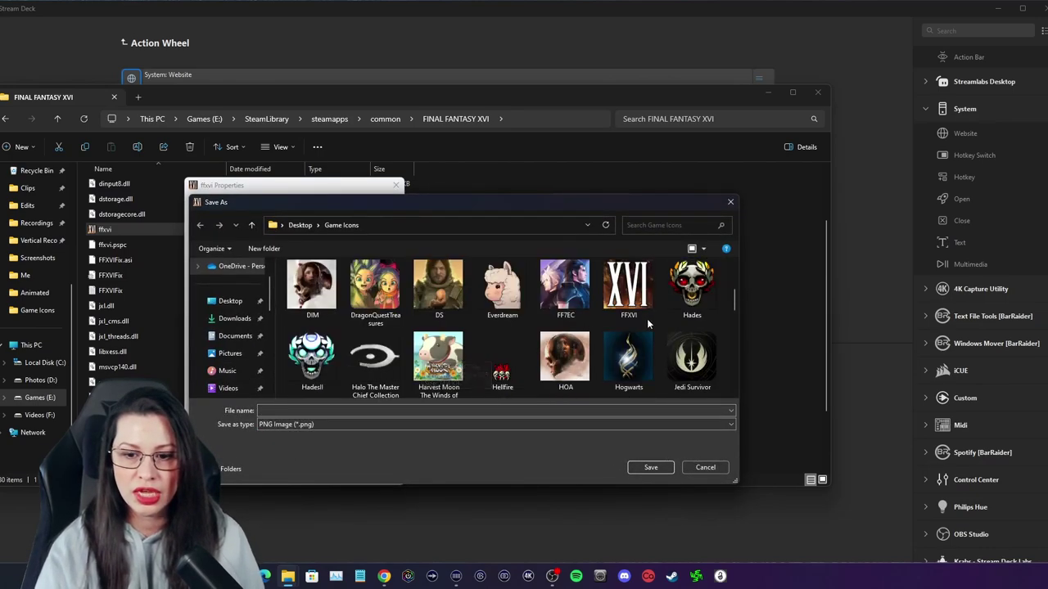
left_click(629, 286)
left_click(652, 469)
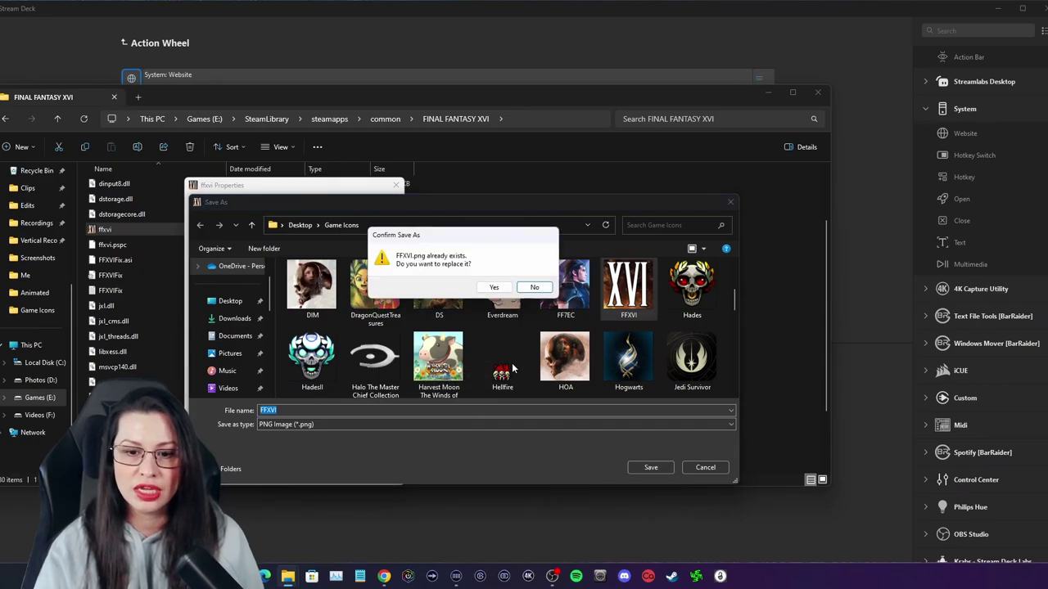
left_click(490, 284)
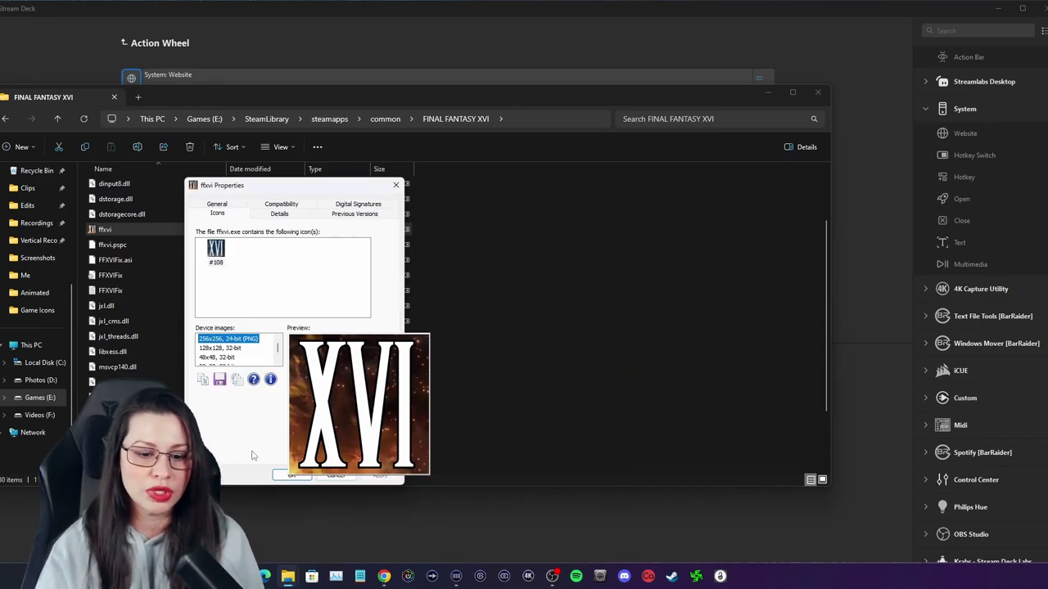
left_click(291, 476)
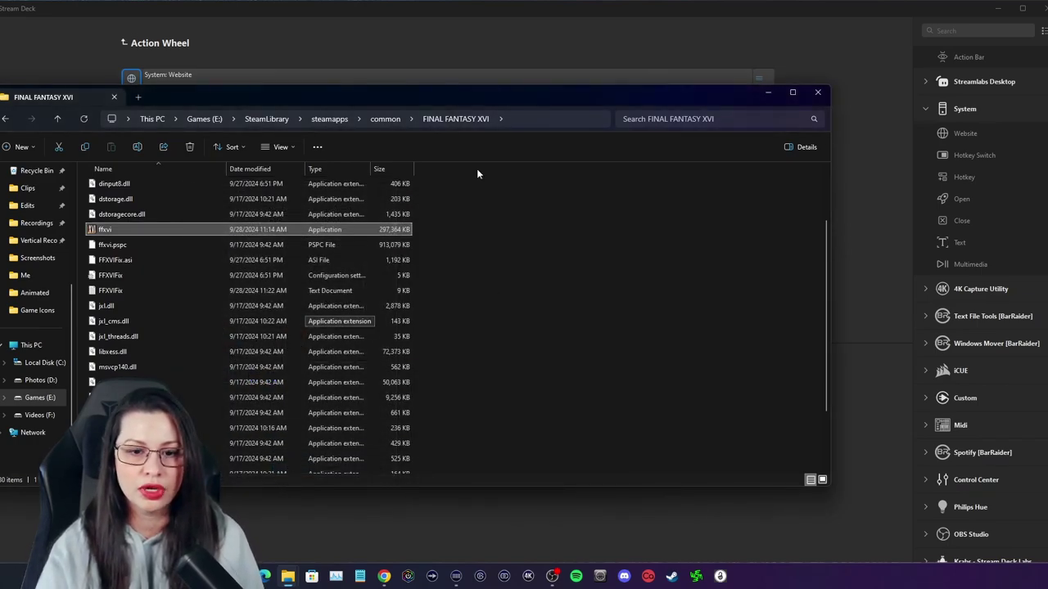
Set the Website action's icon to Desktop\Game Icons\FFXVI and return to the main key layout
left_click(818, 92)
left_click(347, 392)
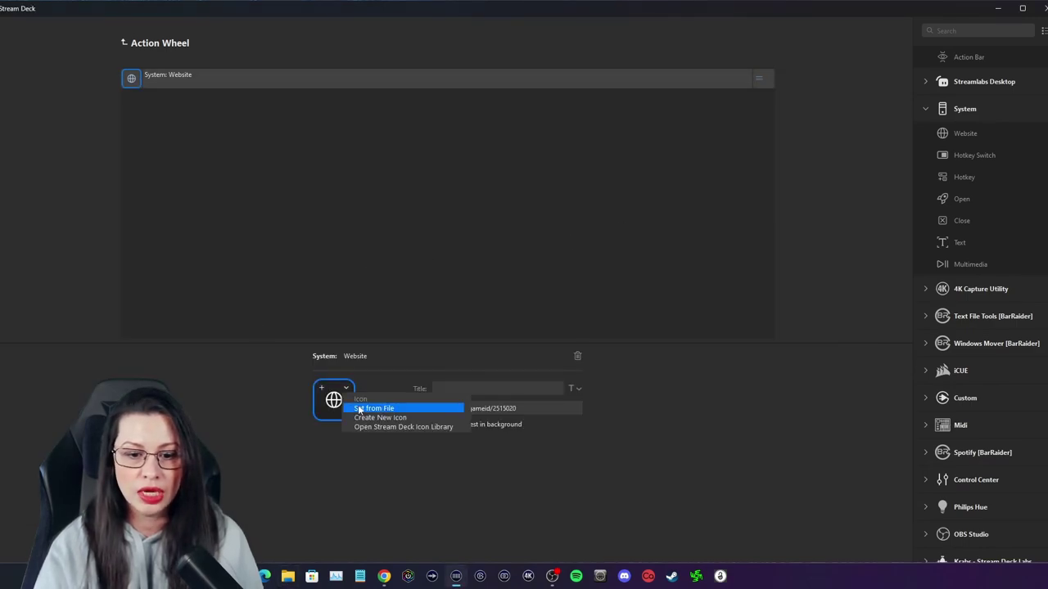
left_click(382, 408)
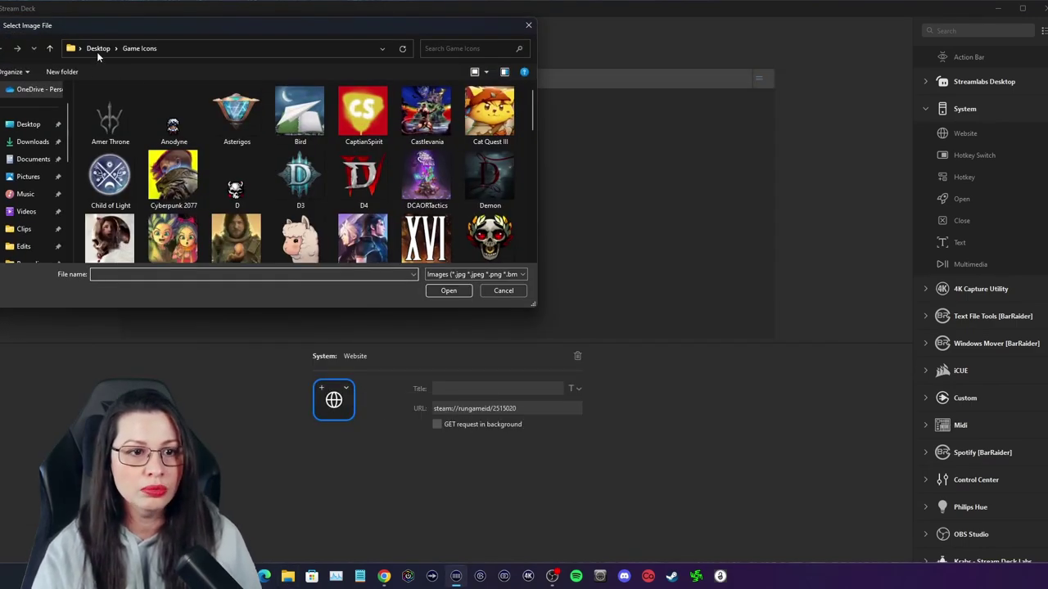
left_click(98, 48)
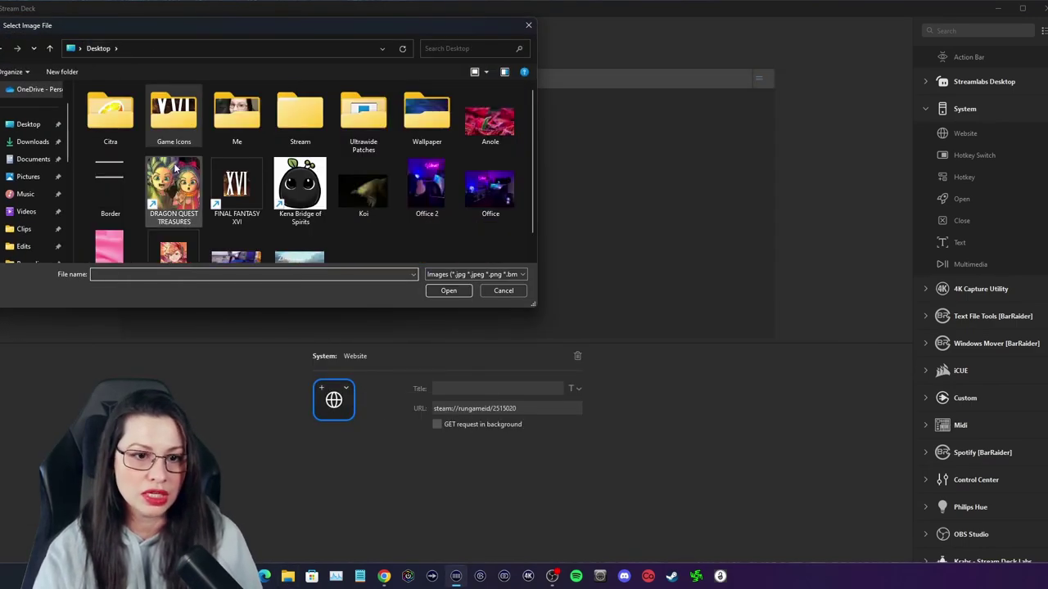
double_click(184, 123)
left_click(427, 245)
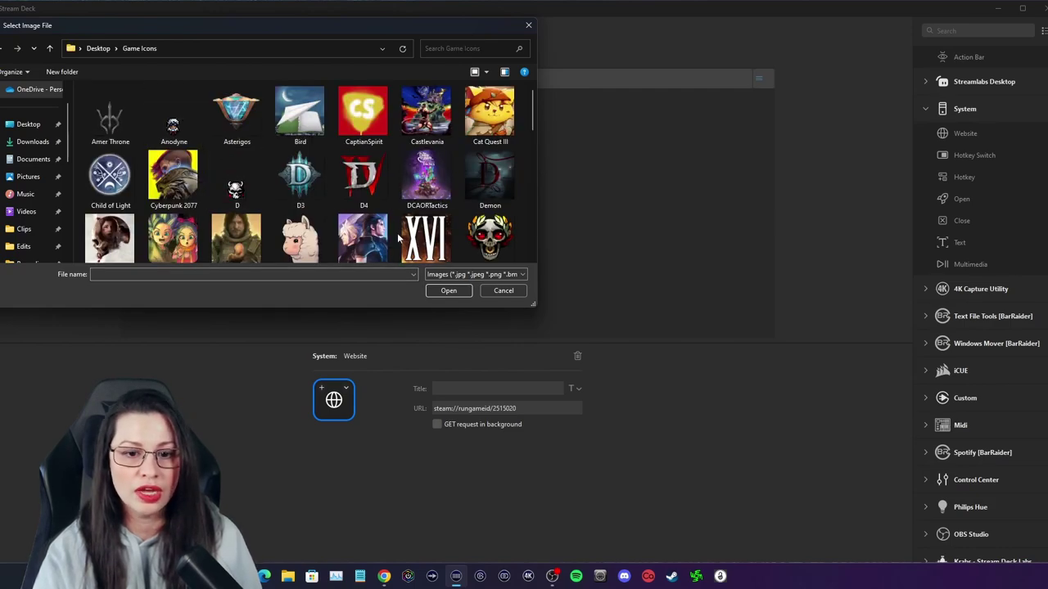
left_click(442, 290)
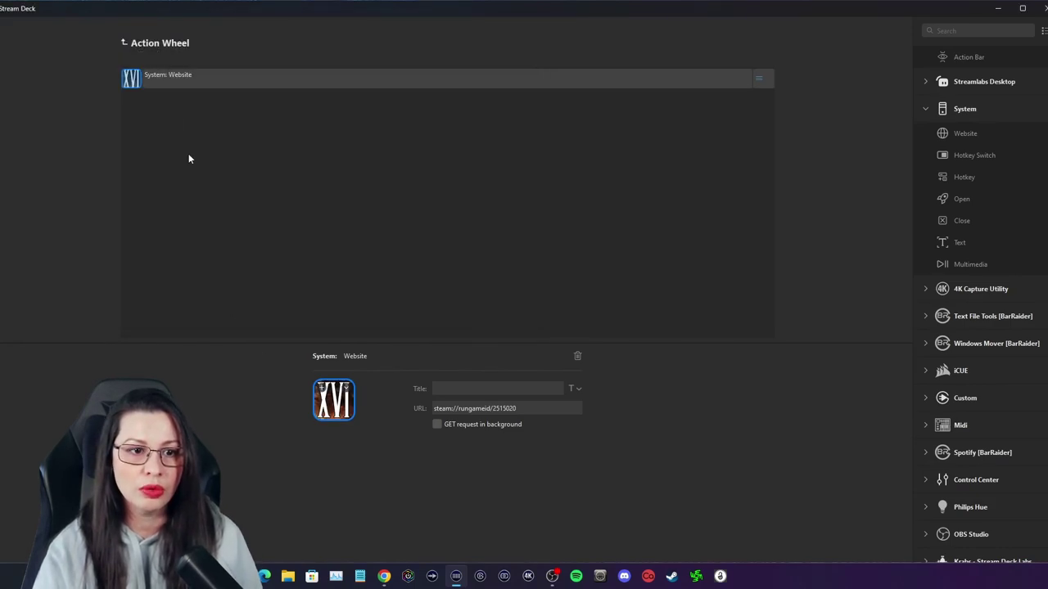
left_click(137, 43)
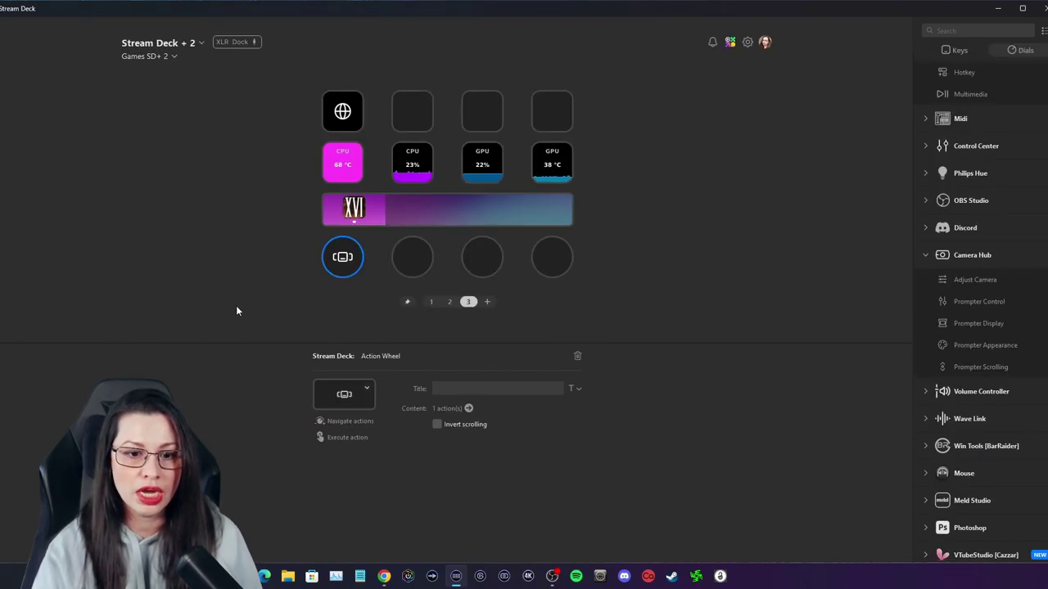
Review page 1's dial wheels: RPG, Action and Farming
double_click(342, 260)
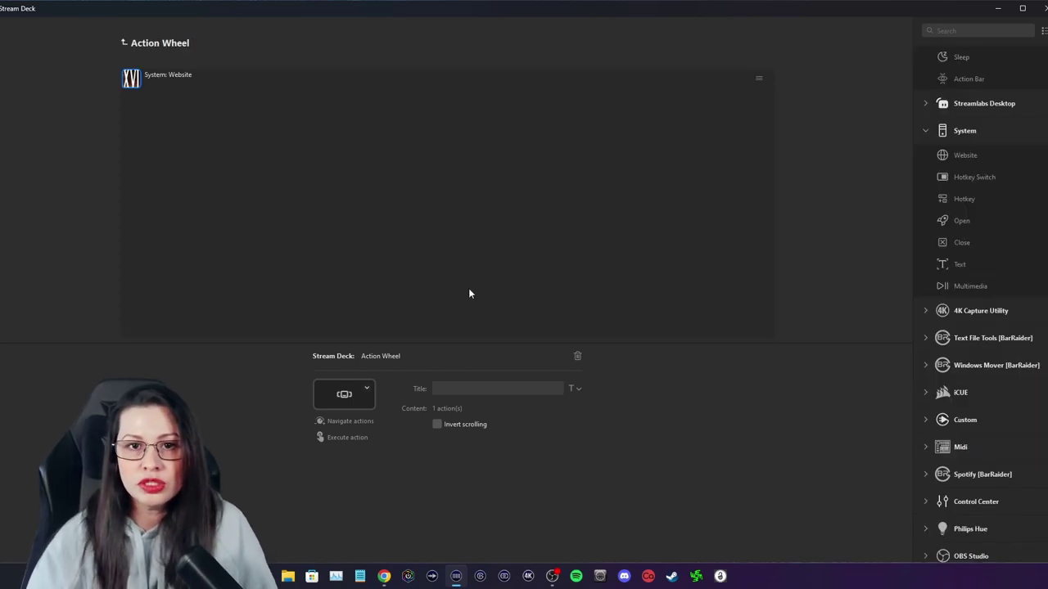
left_click(137, 45)
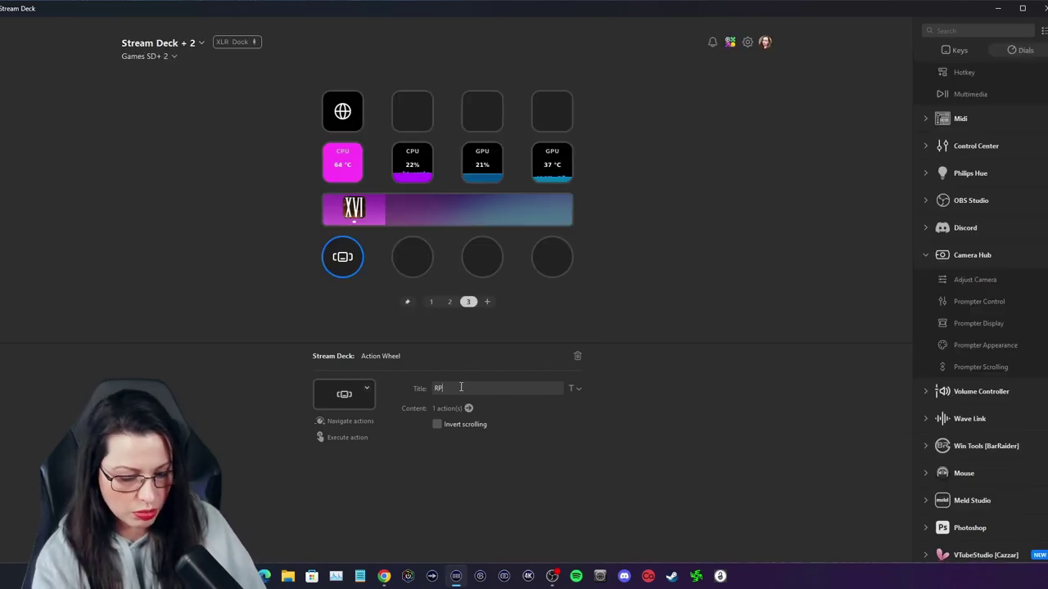
left_click(431, 303)
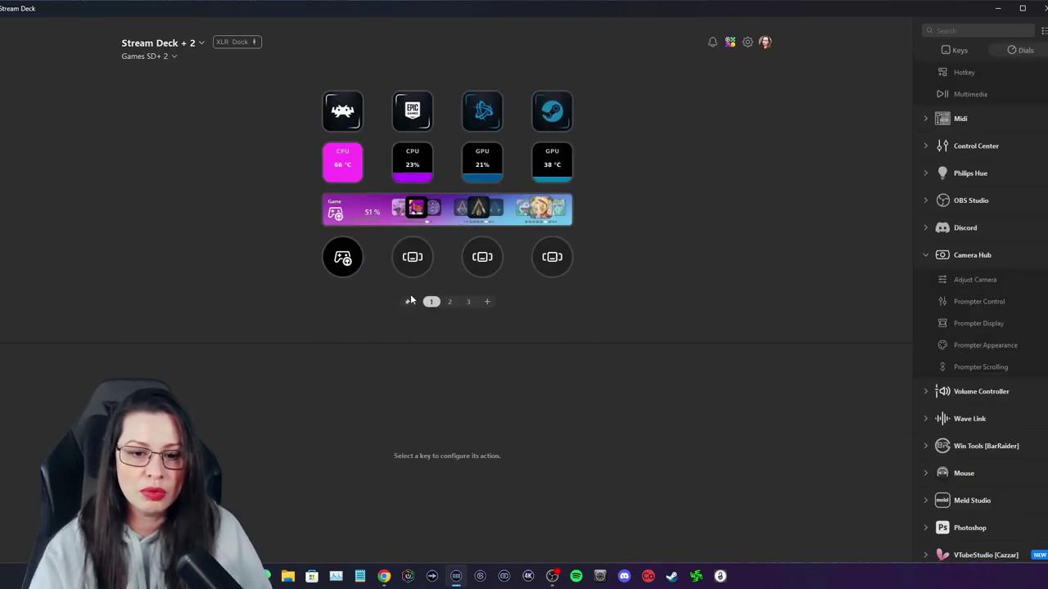
left_click(411, 217)
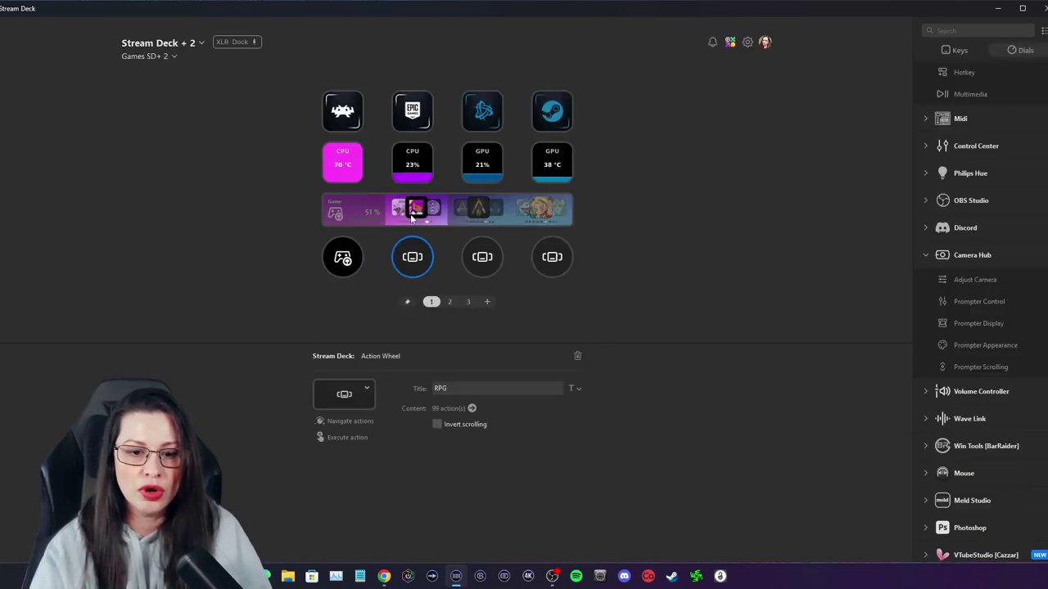
left_click(490, 246)
left_click(560, 212)
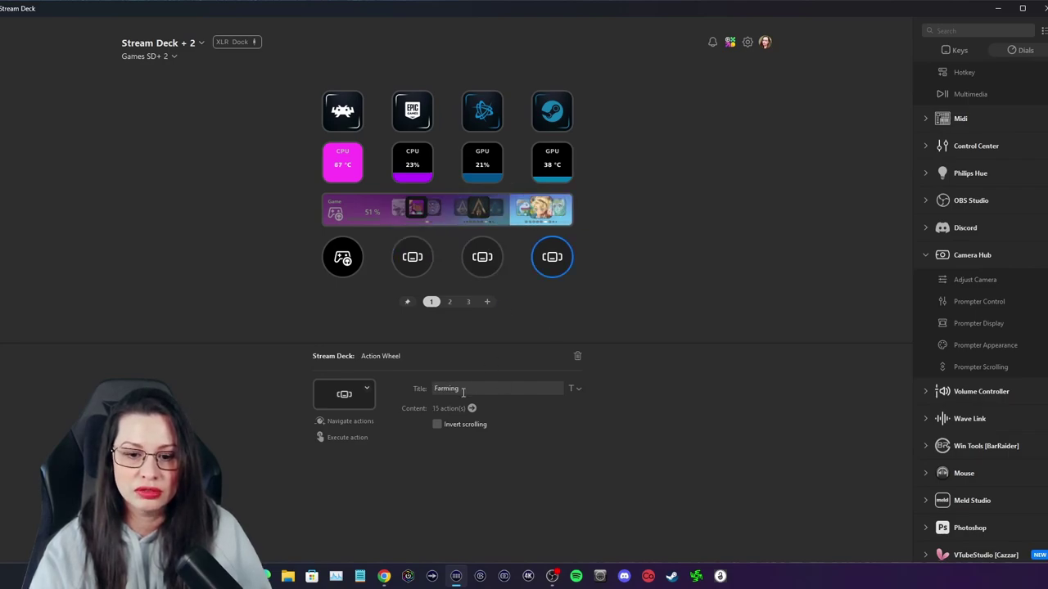
Check page 2's Simulation, Multiplayer, Lego and Horror wheels, then go to page 3
left_click(450, 303)
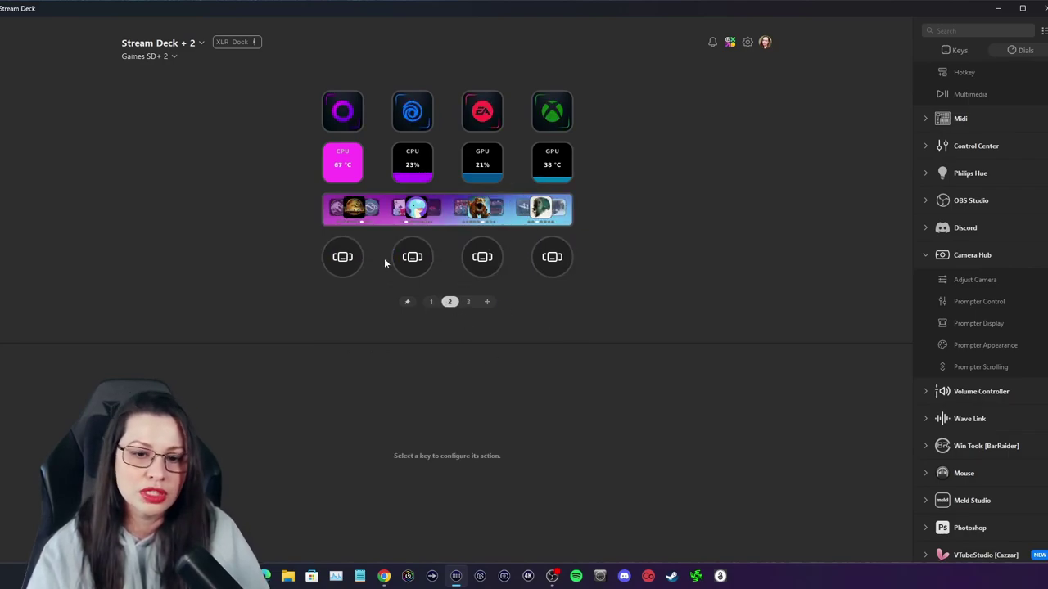
left_click(354, 221)
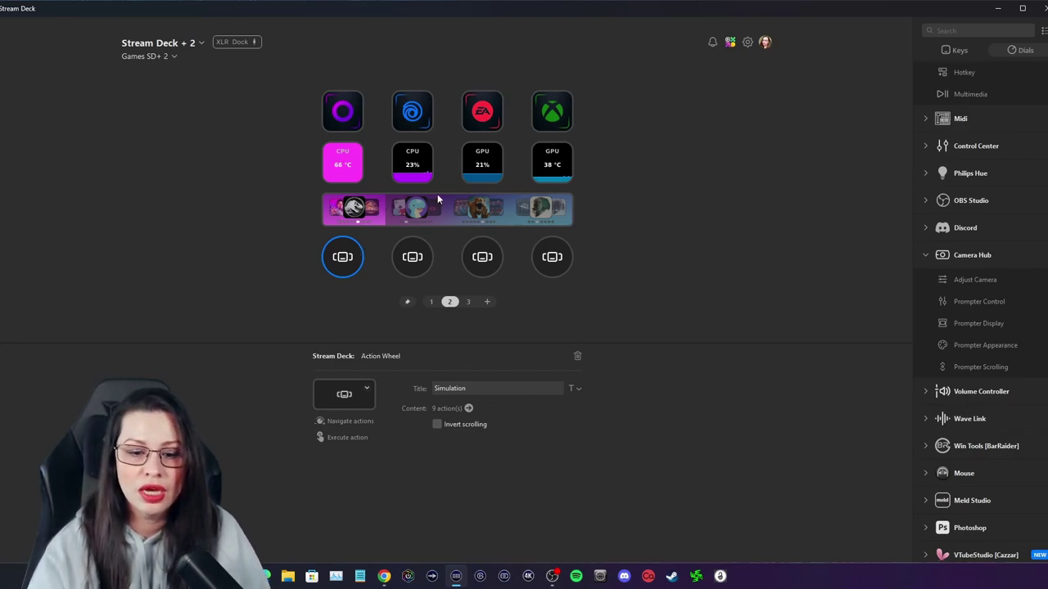
left_click(427, 217)
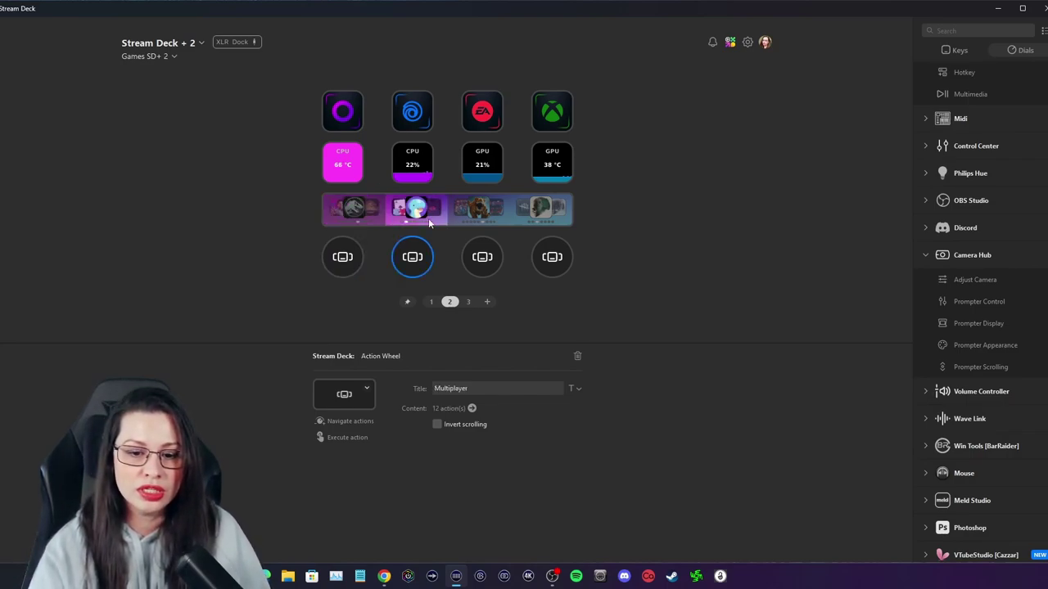
left_click(481, 208)
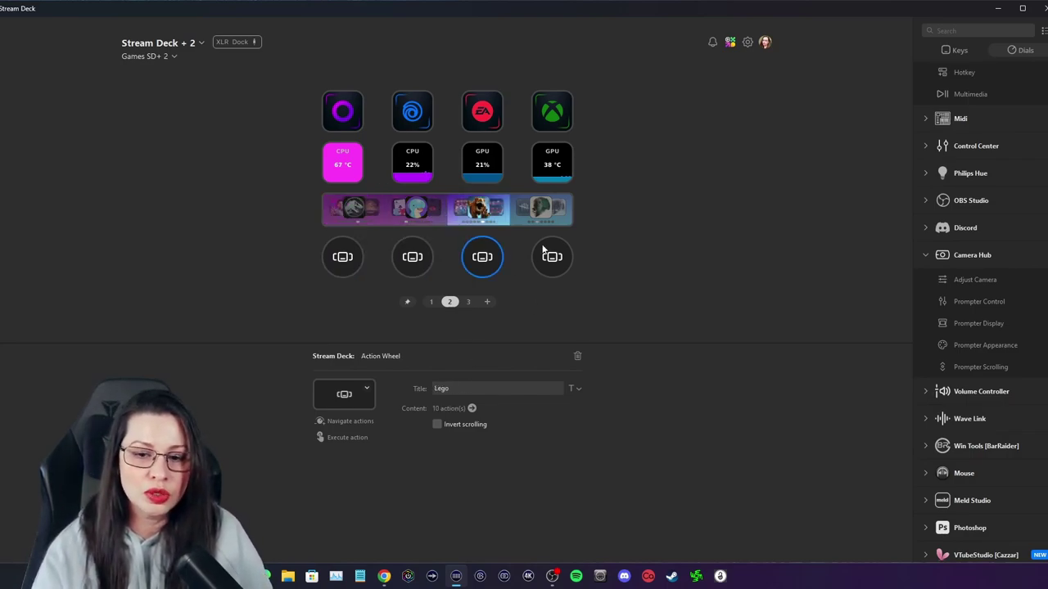
left_click(542, 212)
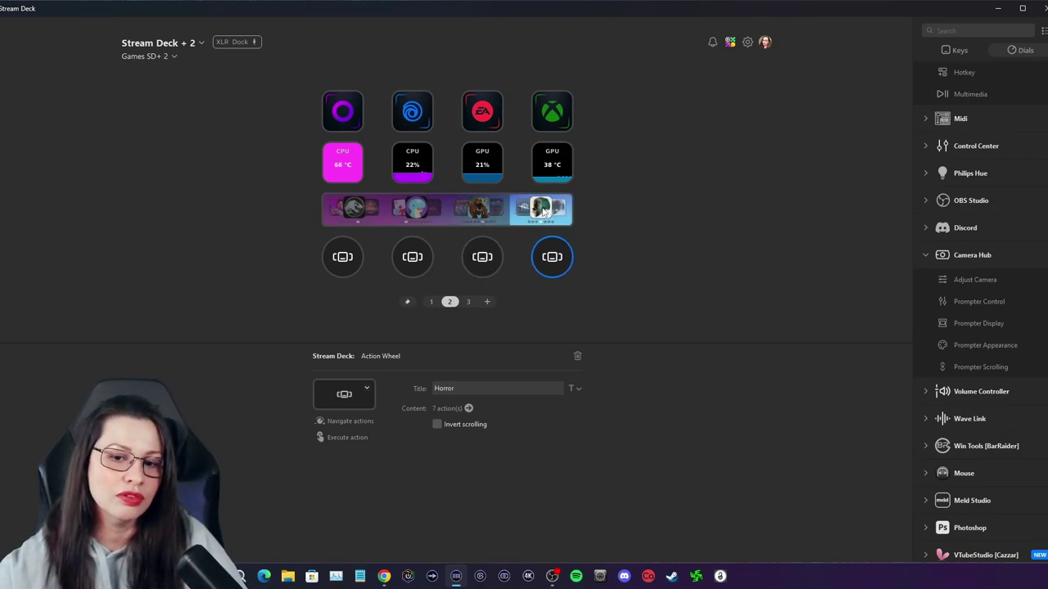
left_click(468, 301)
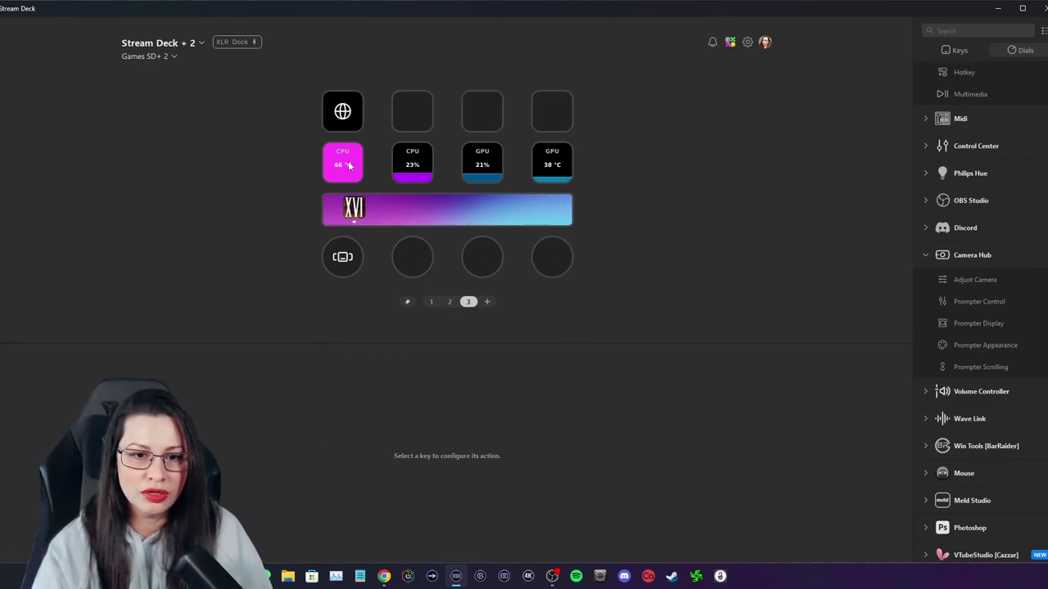
Delete page 3's Website key and add a Website action to the RPG wheel
left_click(345, 120)
key("Delete")
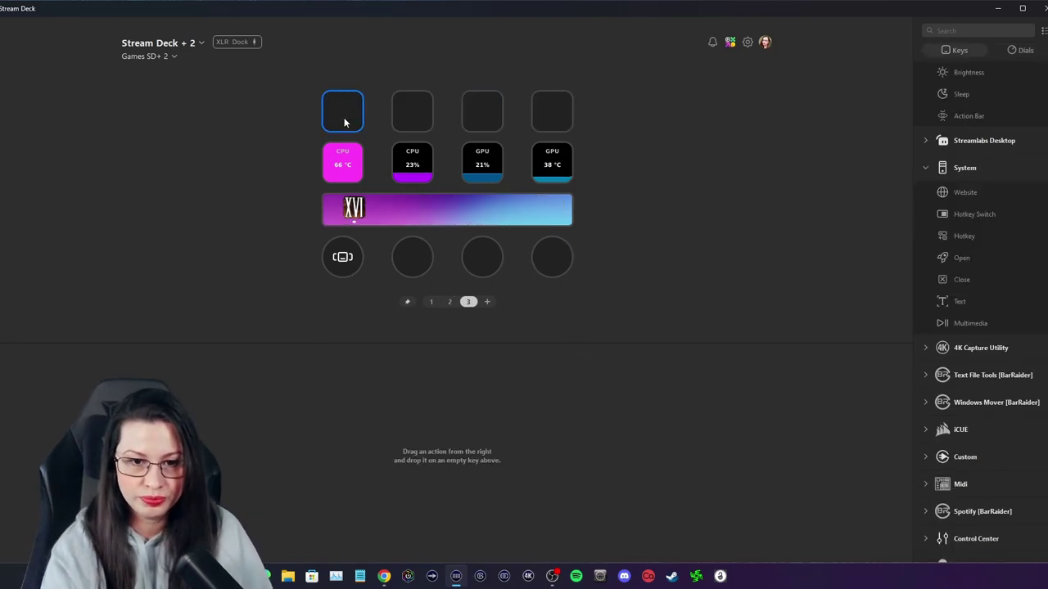
double_click(353, 258)
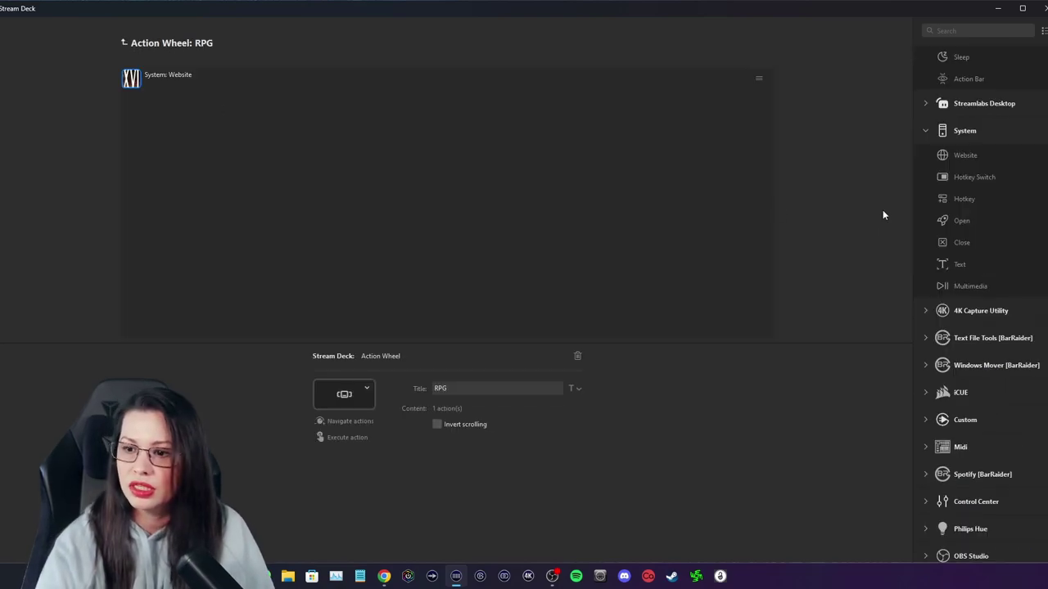
left_click_drag(945, 152, 587, 169)
Paste the Visions of Mana Steam URL (steam://rungameid/2490990) into that Website action
left_click(998, 8)
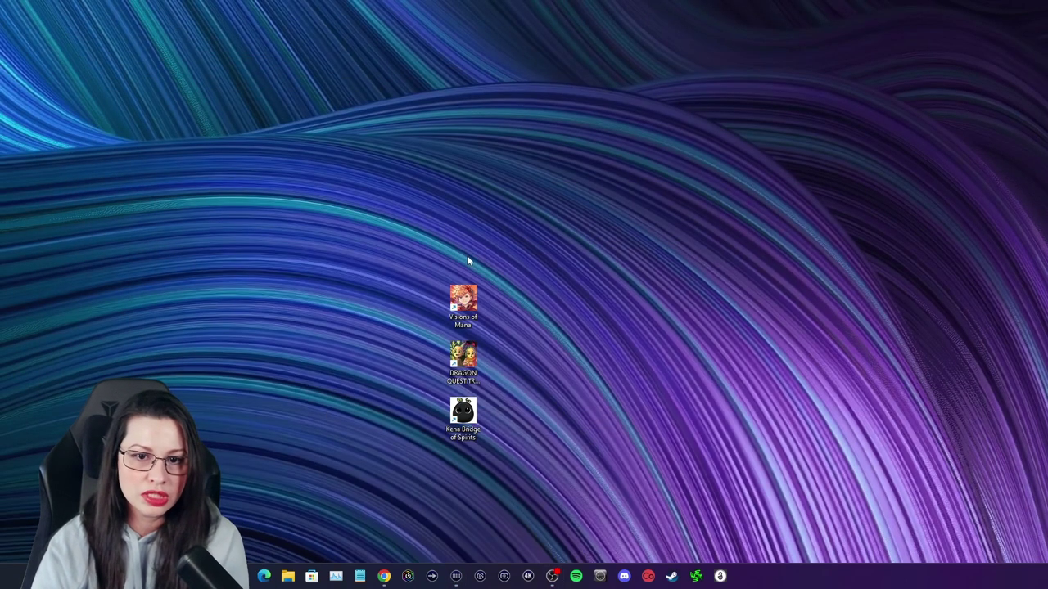
right_click(460, 300)
left_click(508, 477)
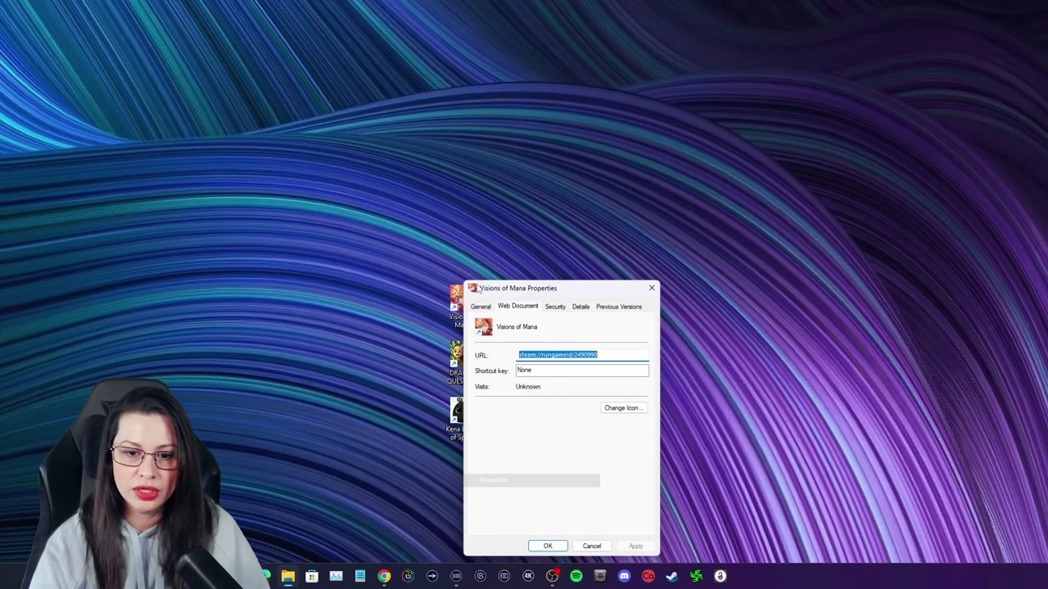
right_click(576, 354)
left_click(608, 393)
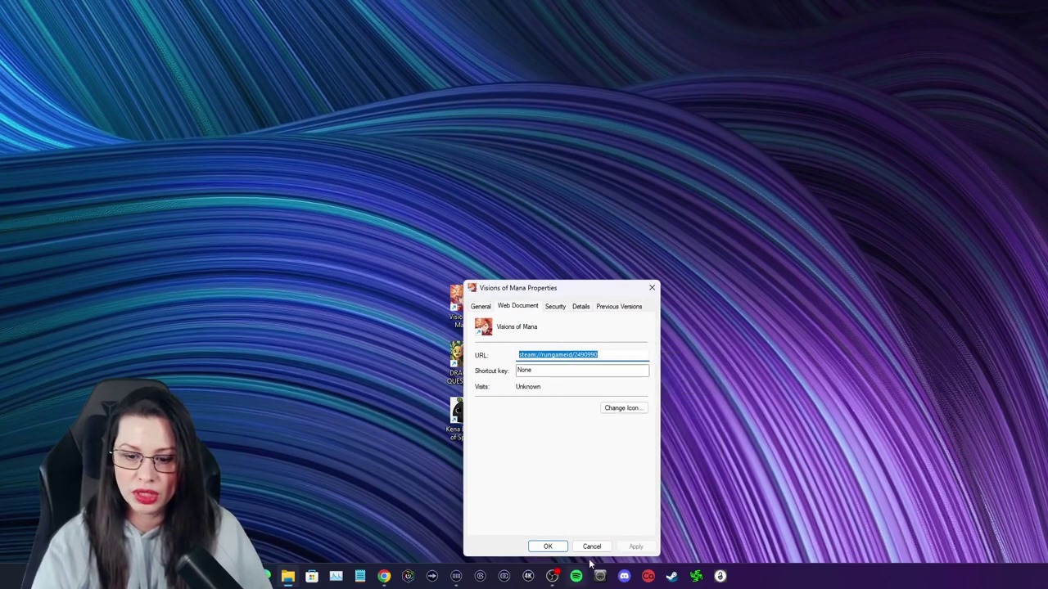
left_click(591, 546)
left_click(456, 576)
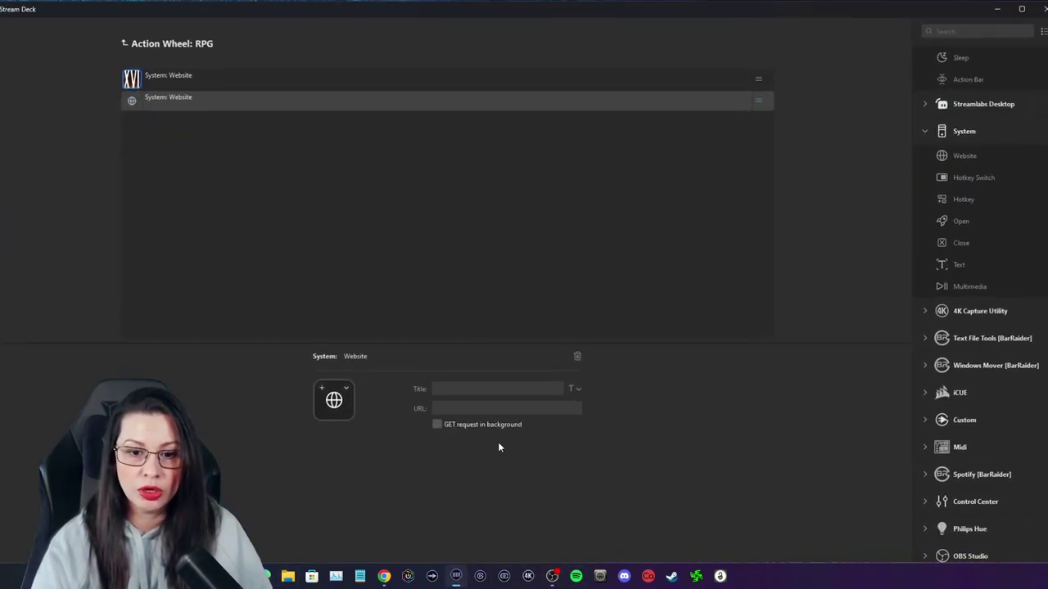
left_click(466, 409)
key("ctrl+v")
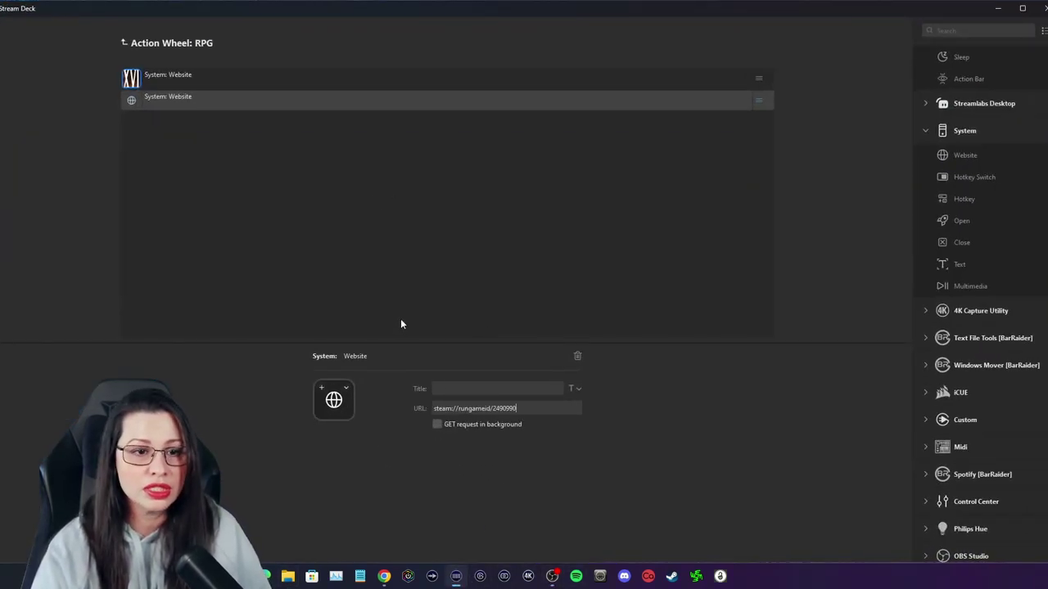
Give it the VisionsofMana icon from file and add a third Website action
left_click(339, 415)
left_click(361, 401)
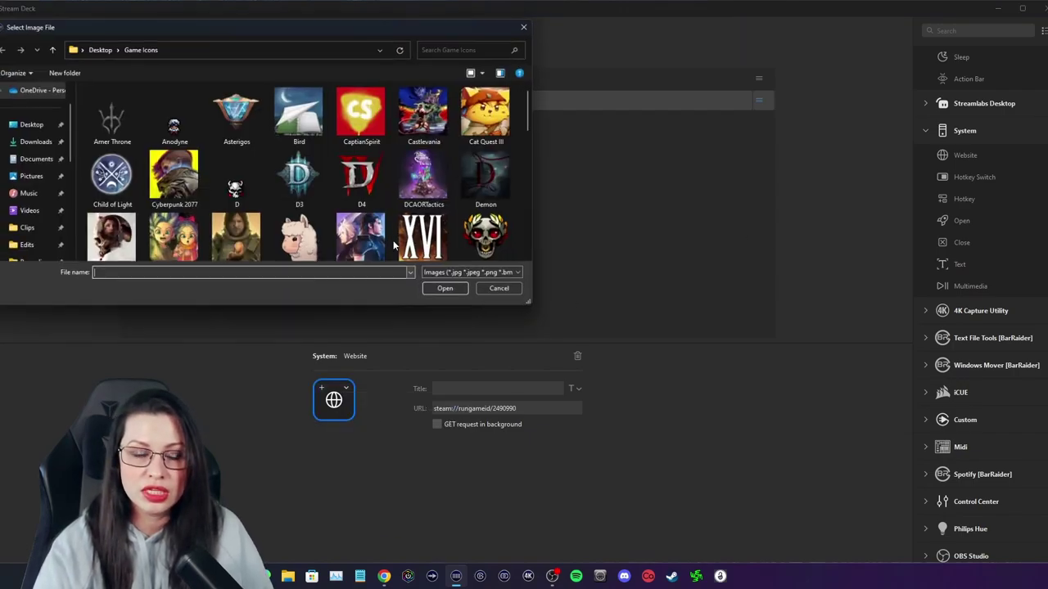
scroll(346, 211, "down", 1)
scroll(345, 211, "down", 5)
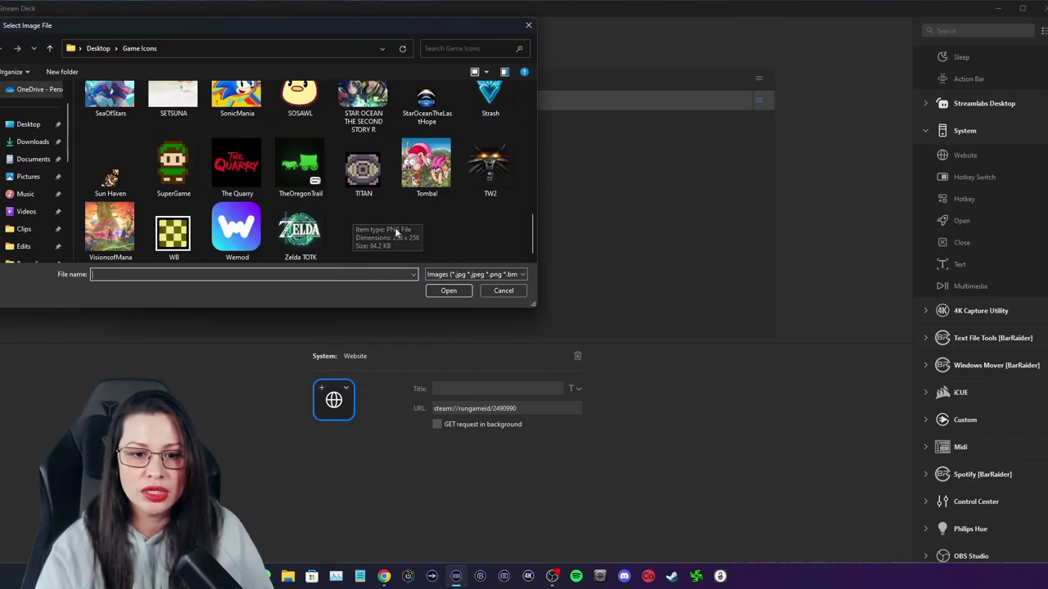
left_click(109, 229)
left_click(449, 291)
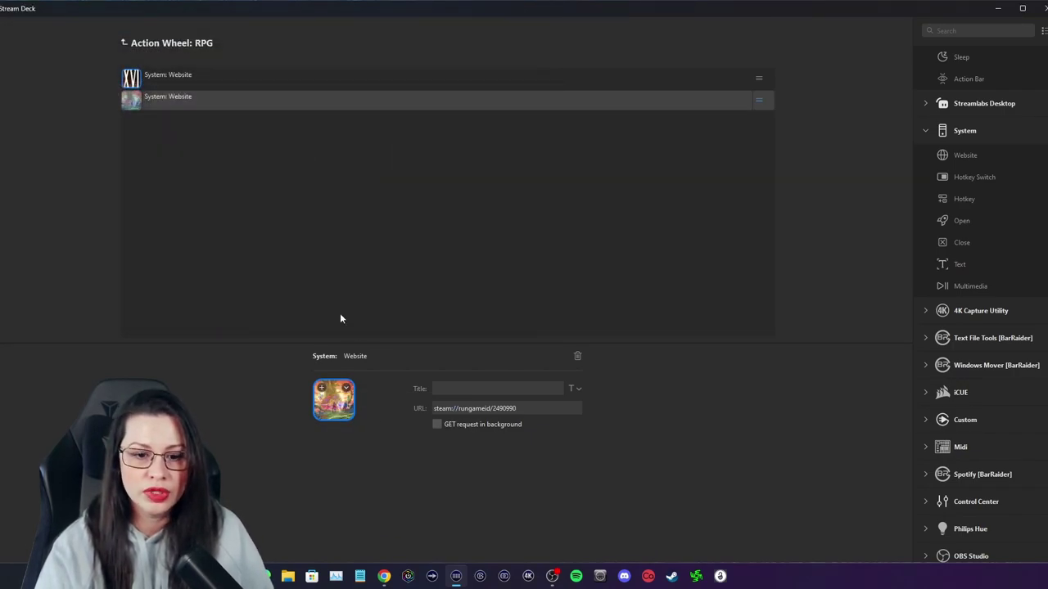
left_click_drag(944, 153, 439, 219)
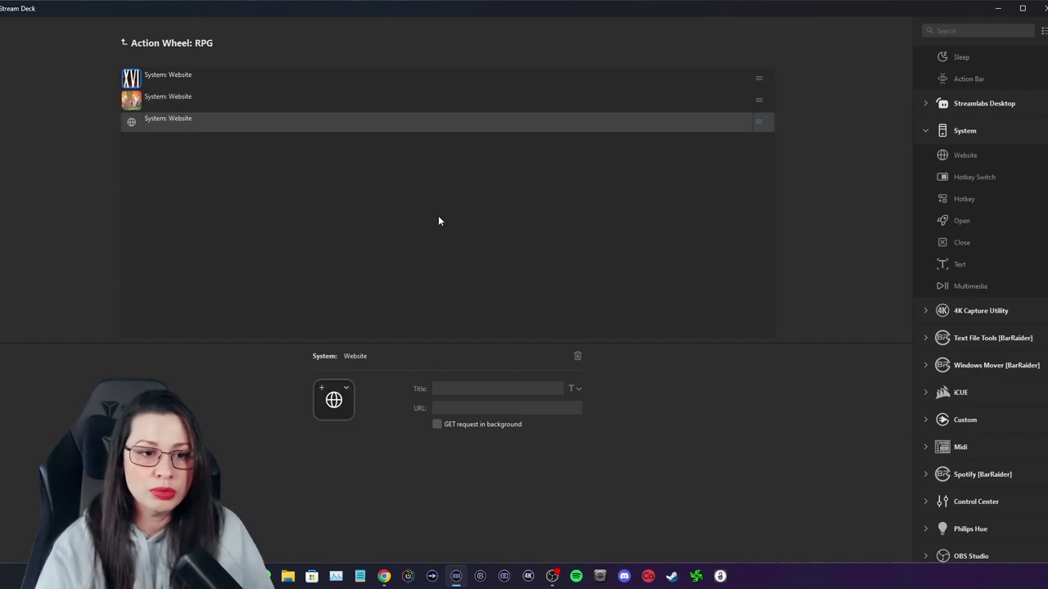
Copy the DRAGON QUEST TREASURES Steam URL (steam://rungameid/2021210) into the third Website action
left_click(998, 8)
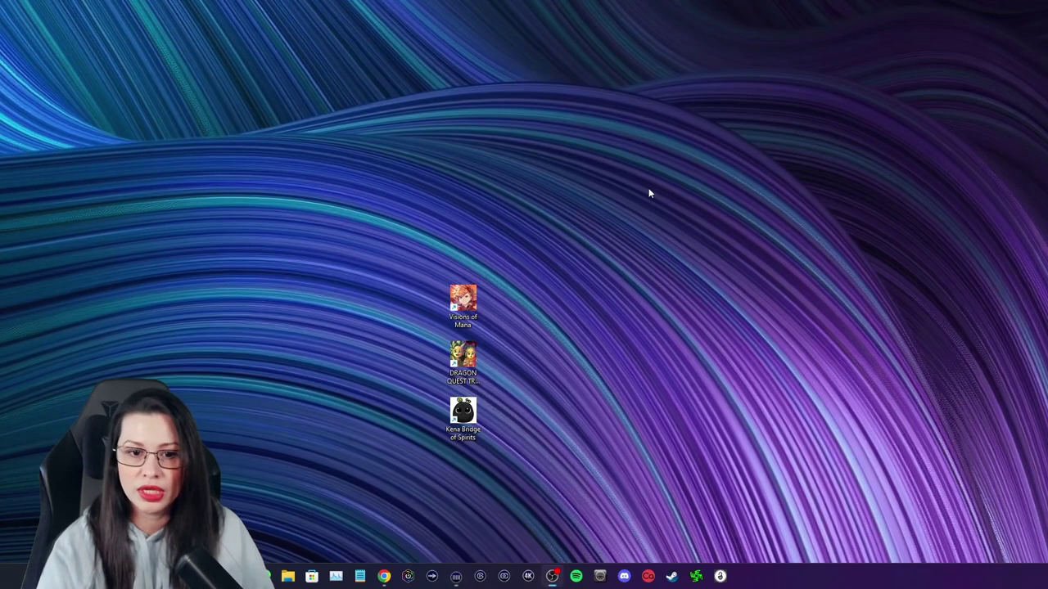
right_click(467, 359)
left_click(500, 536)
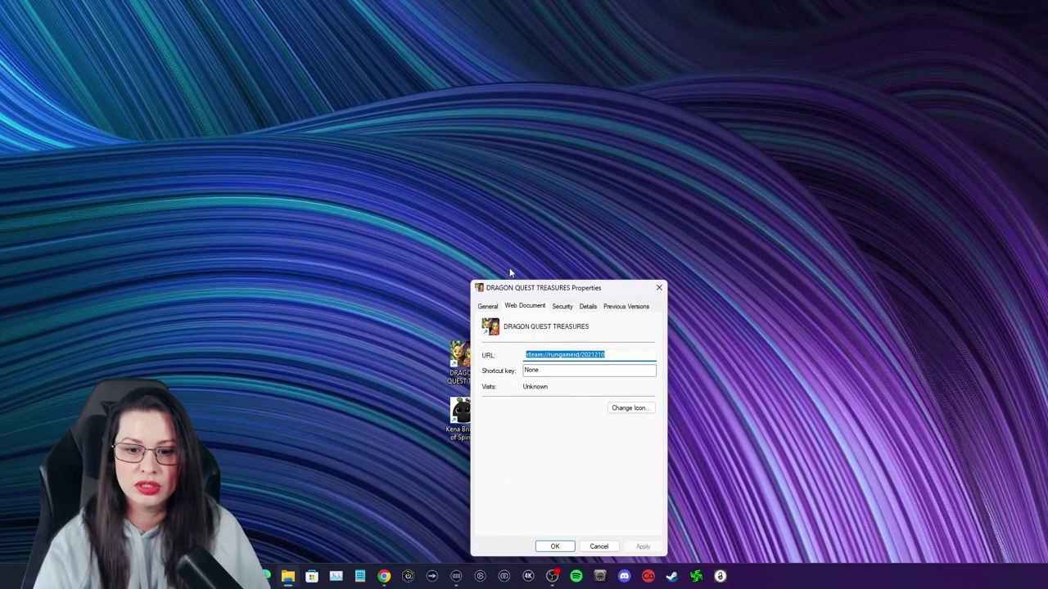
right_click(562, 357)
left_click(610, 393)
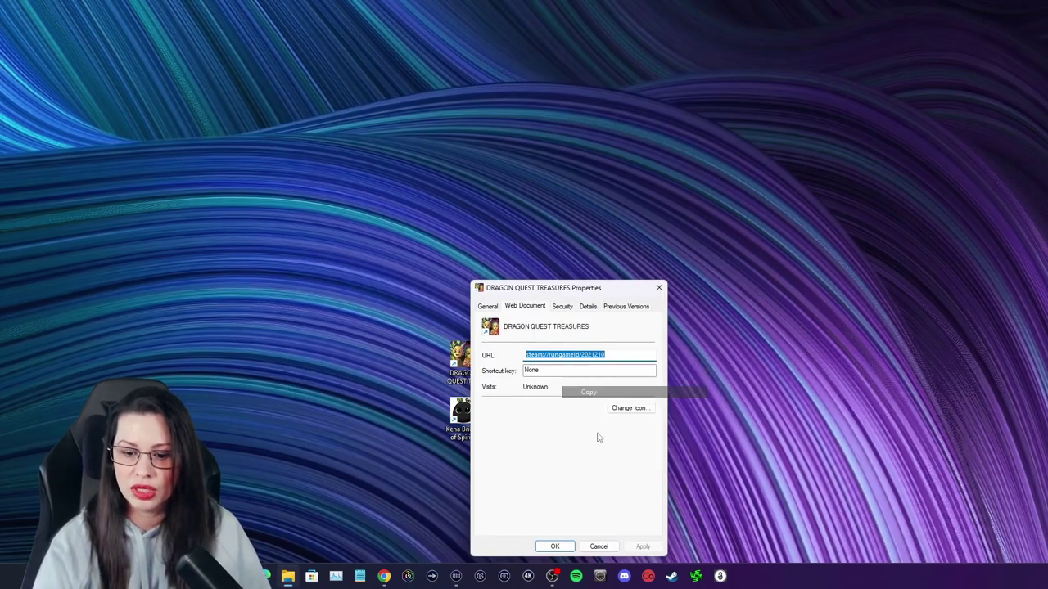
left_click(608, 546)
left_click(456, 576)
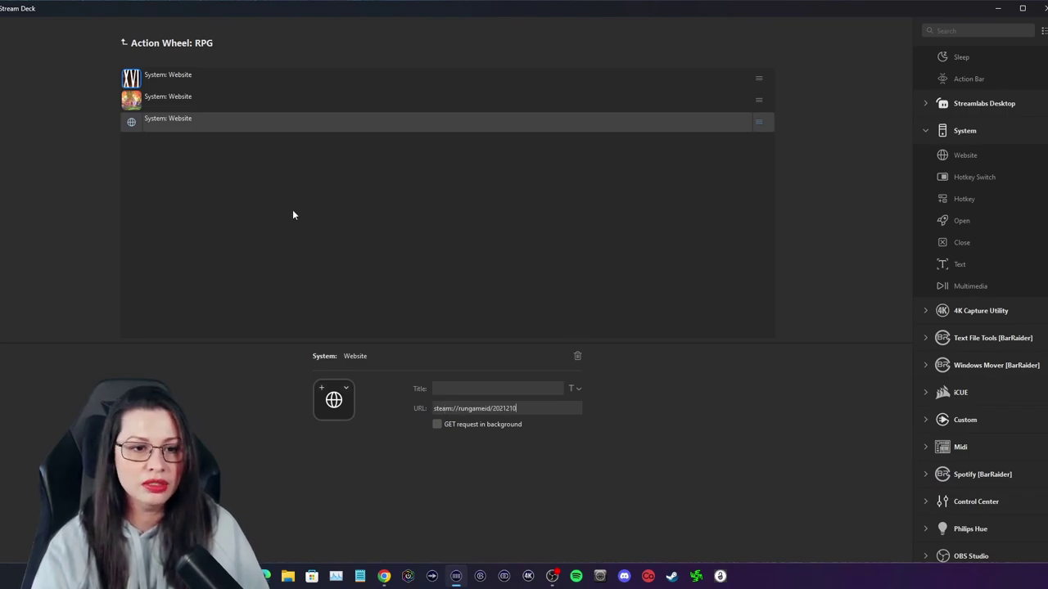
right_click(425, 139)
Set the DragonQuestTreasures icon from file and add a fourth Website action
left_click(346, 388)
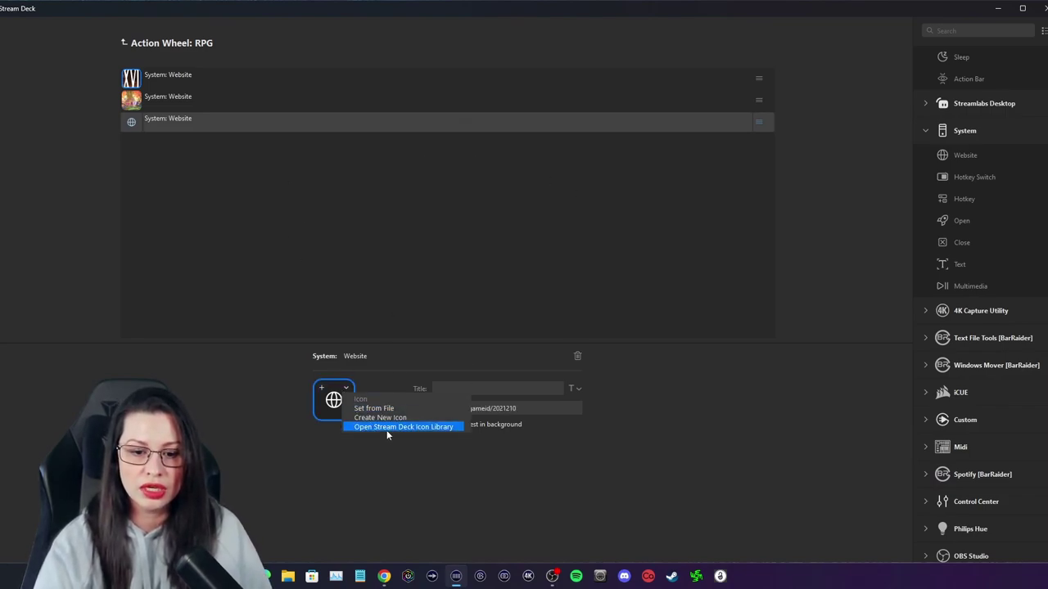
left_click(393, 408)
scroll(273, 177, "down", 1)
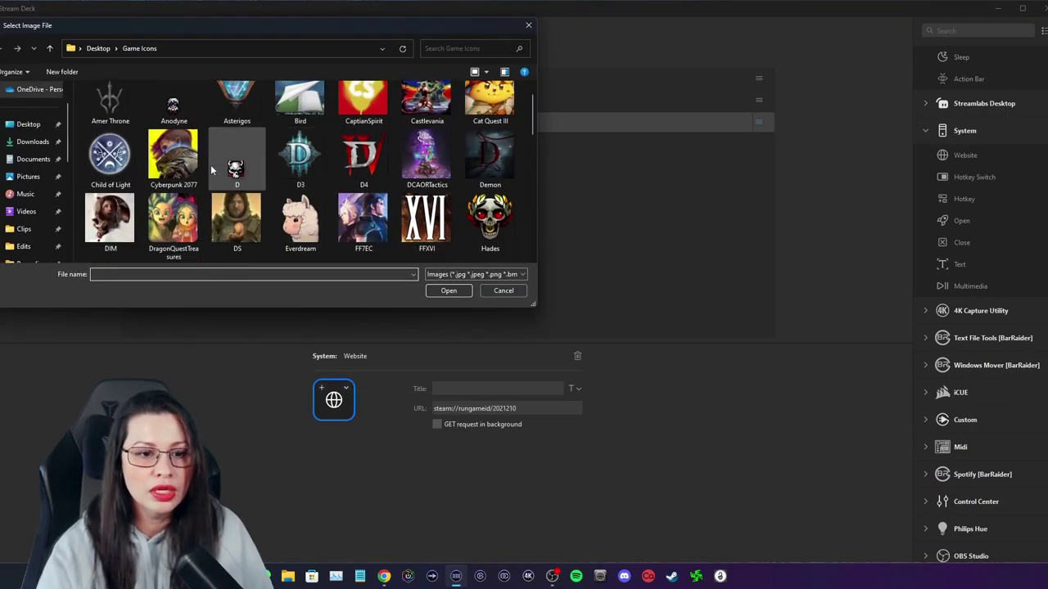
left_click(173, 226)
left_click(449, 292)
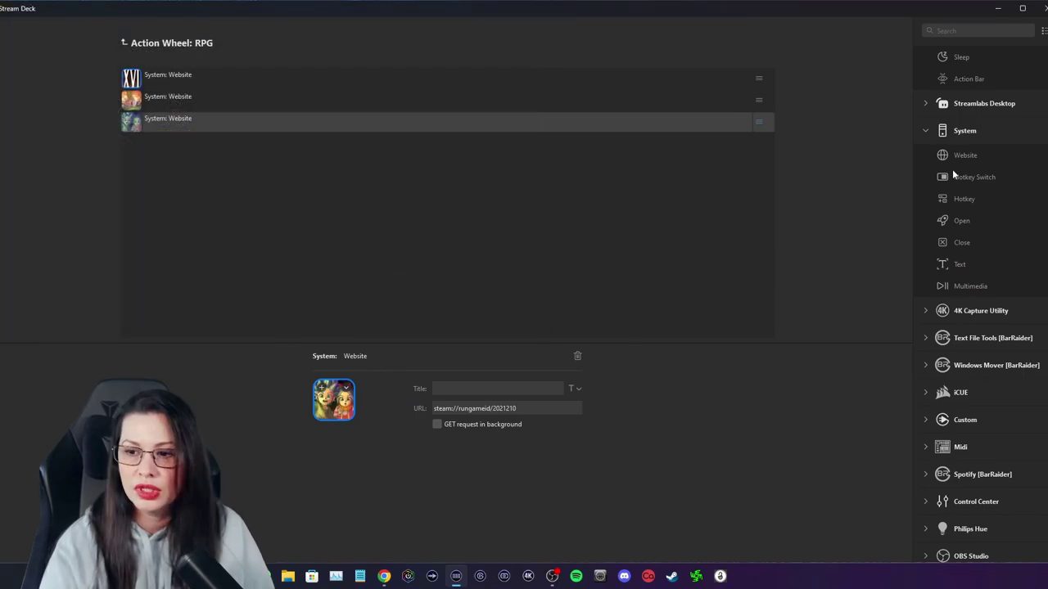
left_click_drag(944, 158, 400, 256)
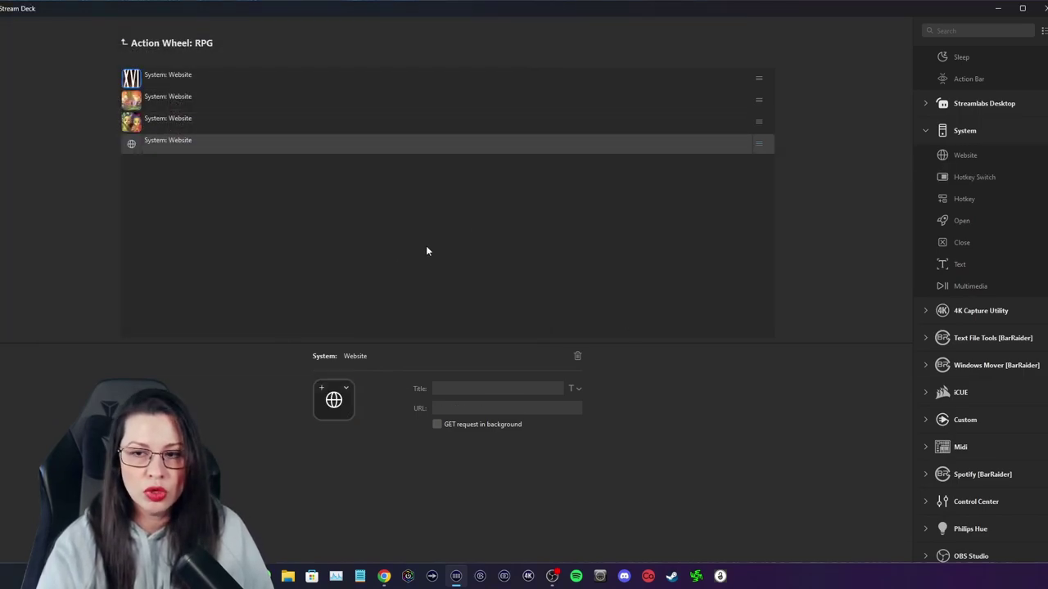
Delete the already-used DRAGON QUEST TREASURES desktop shortcut
left_click(998, 8)
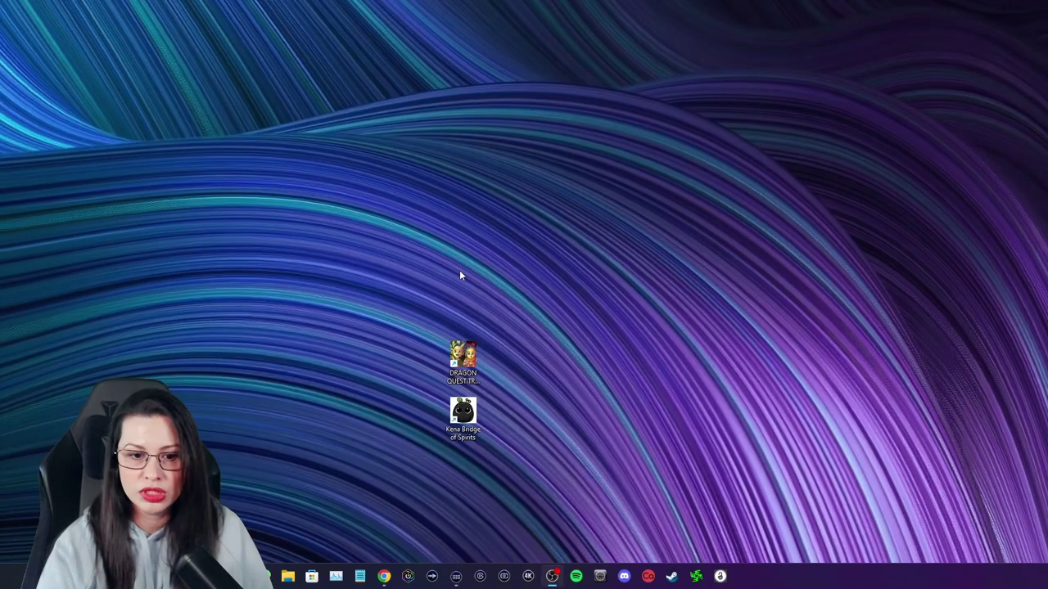
left_click(462, 358)
key("Delete")
Paste Kena Bridge of Spirits' launch URL into the fourth Website action
left_click(462, 409)
right_click(461, 428)
left_click(491, 425)
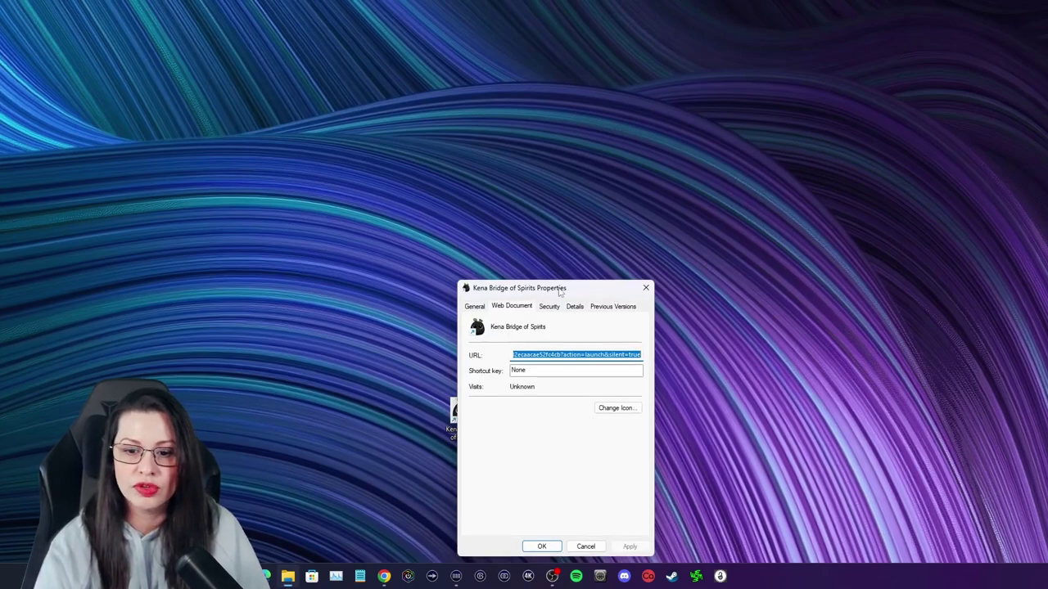
left_click_drag(560, 292, 514, 212)
right_click(519, 273)
left_click(540, 316)
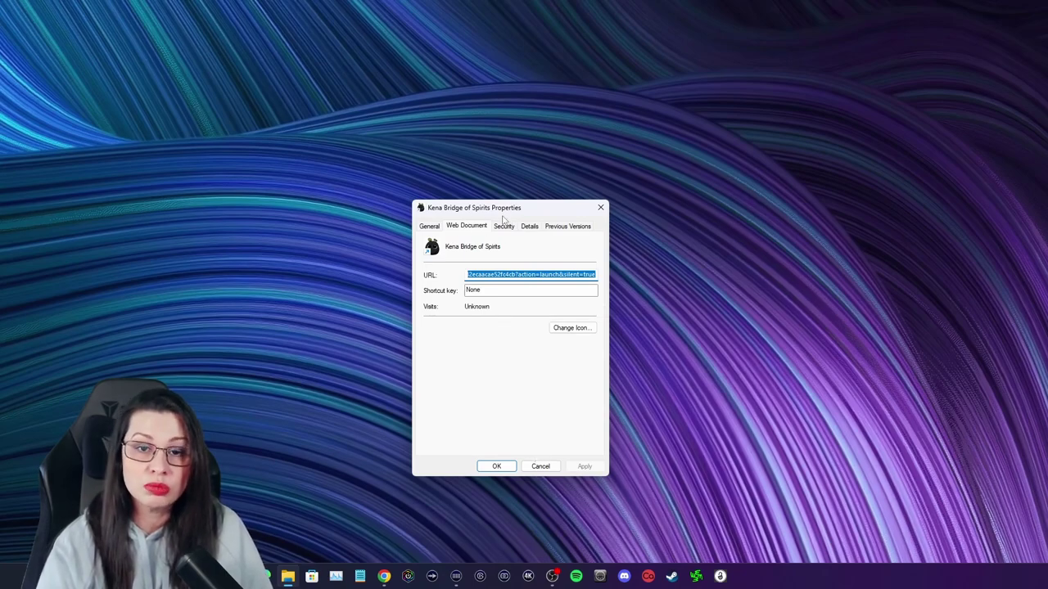
left_click(541, 466)
left_click(456, 577)
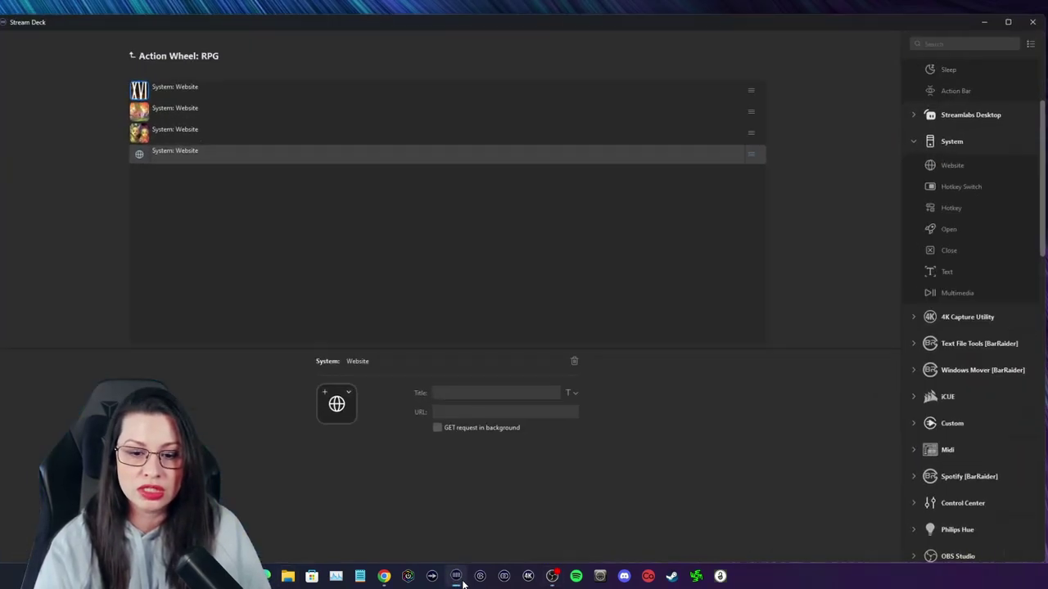
left_click(450, 406)
key("ctrl+v")
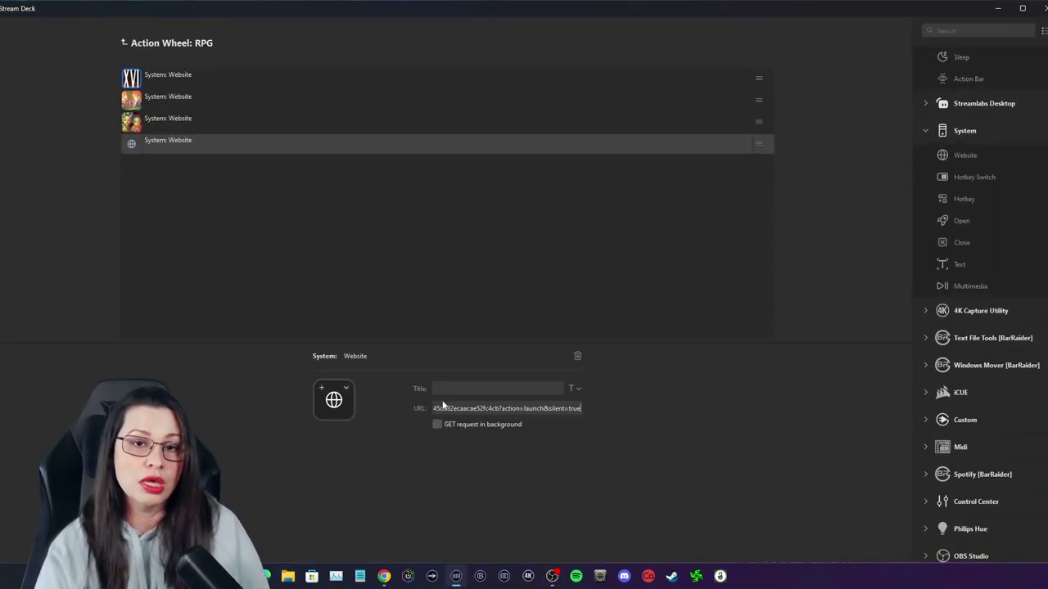
Set the Kena image as the entry's icon
left_click(338, 411)
left_click(372, 403)
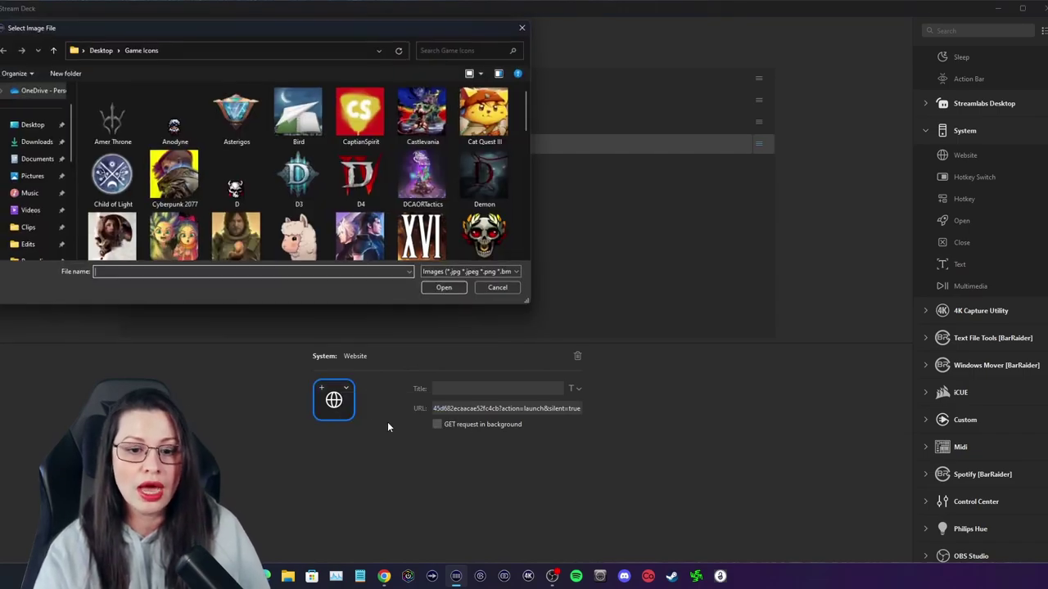
scroll(234, 219, "down", 2)
left_click(175, 233)
left_click(449, 290)
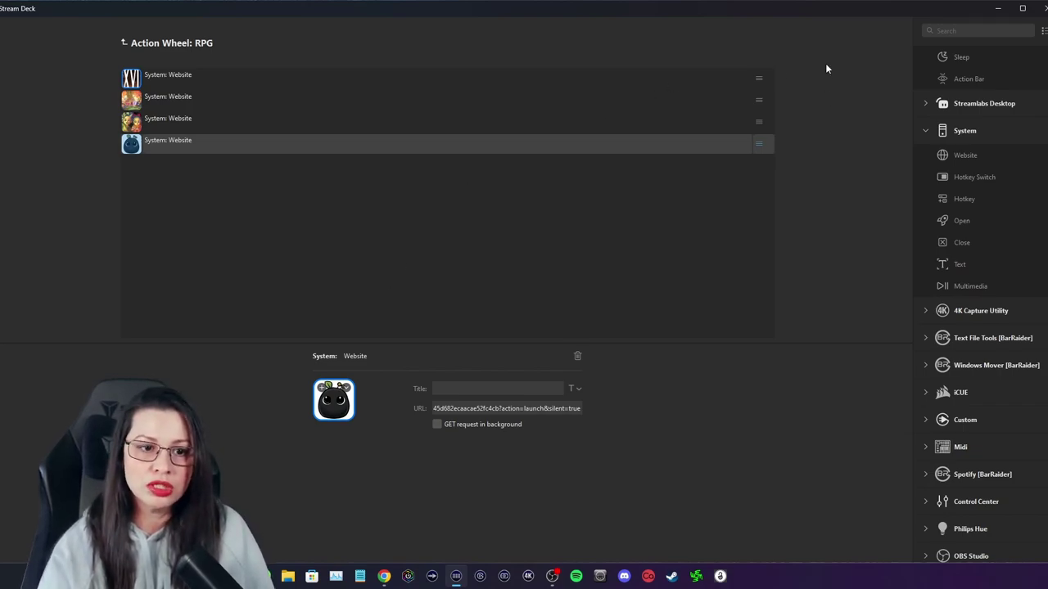
left_click(125, 42)
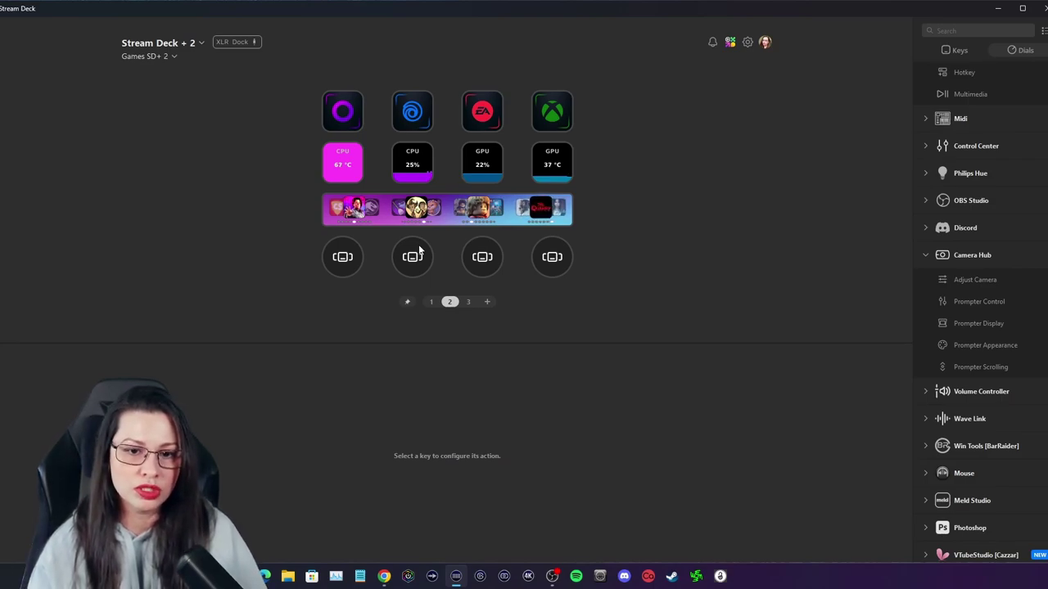
left_click(431, 302)
left_click(468, 302)
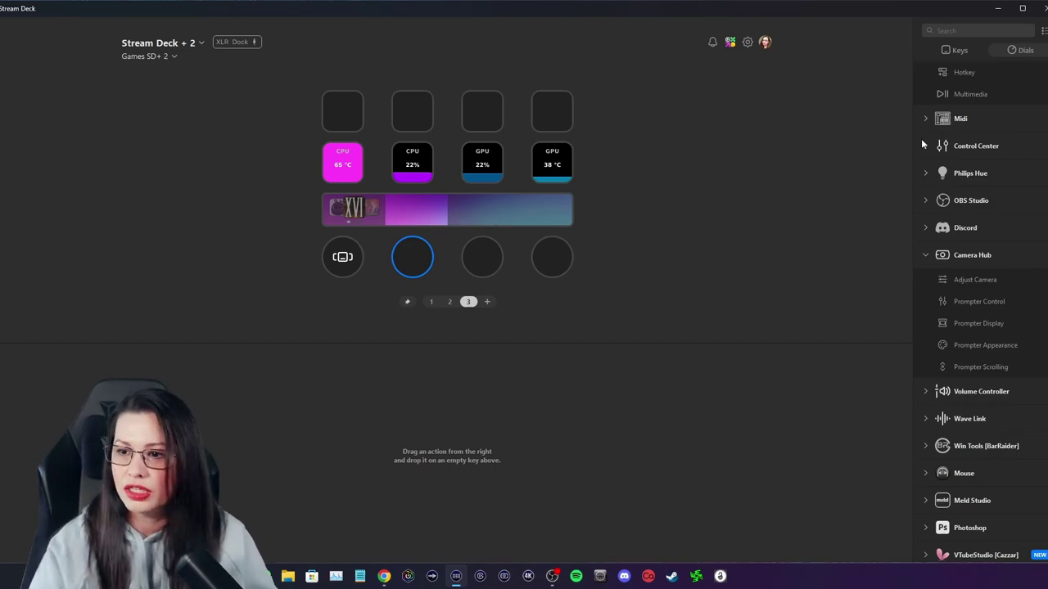
Place an Action Wheel on the second dial with a System Open action inside
scroll(961, 196, "up", 3)
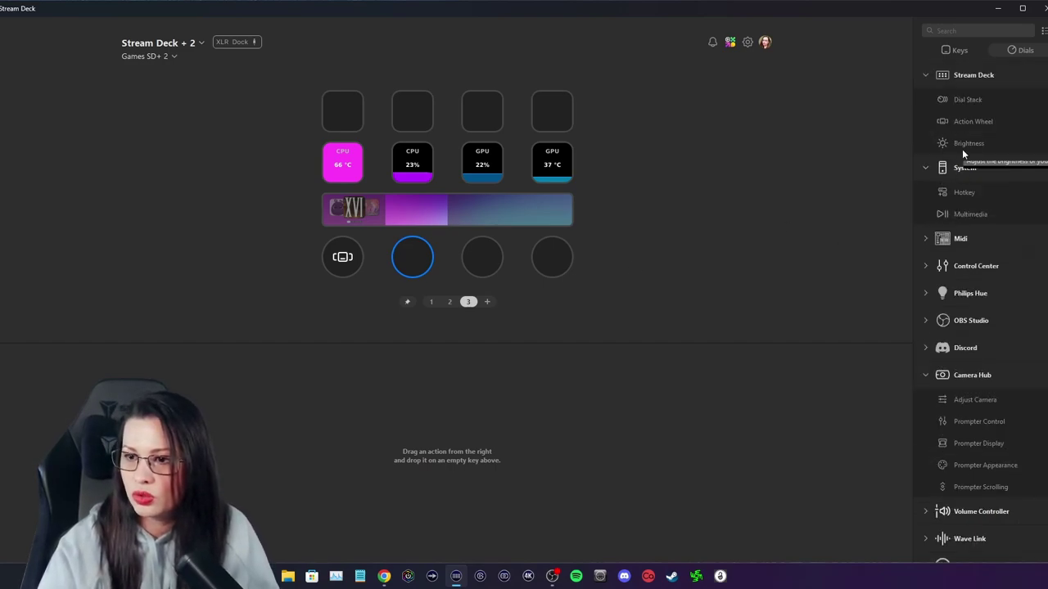
left_click_drag(969, 121, 421, 268)
left_click_drag(958, 346, 374, 191)
left_click(287, 577)
Browse Games (E:) to SteamLibrary\steamapps\common\BRAVELY DEFAULT II\Bravely_Default_II\Binaries\Win64
scroll(37, 393, "down", 3)
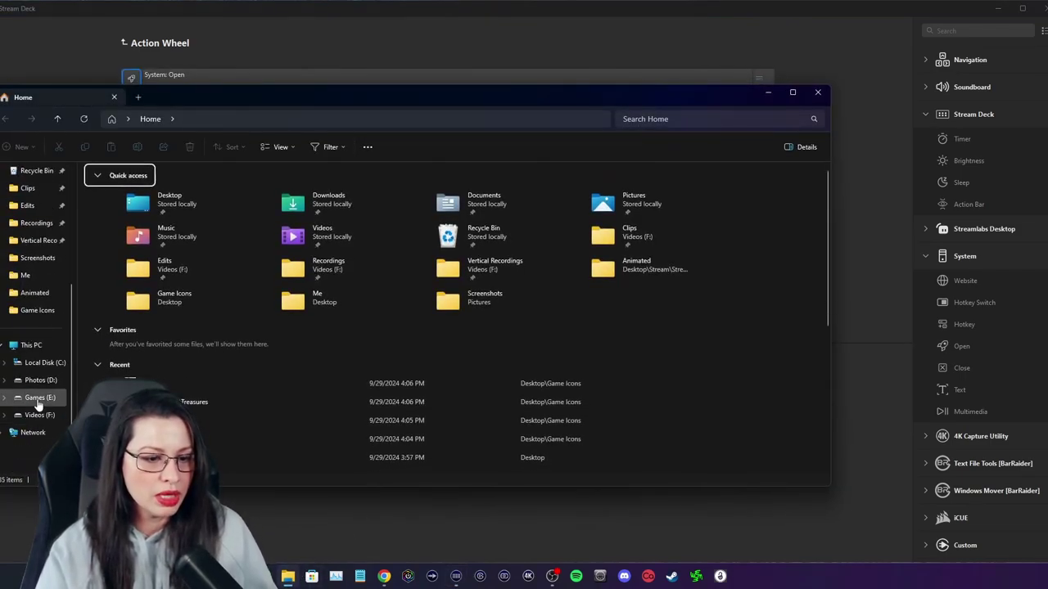
left_click(37, 398)
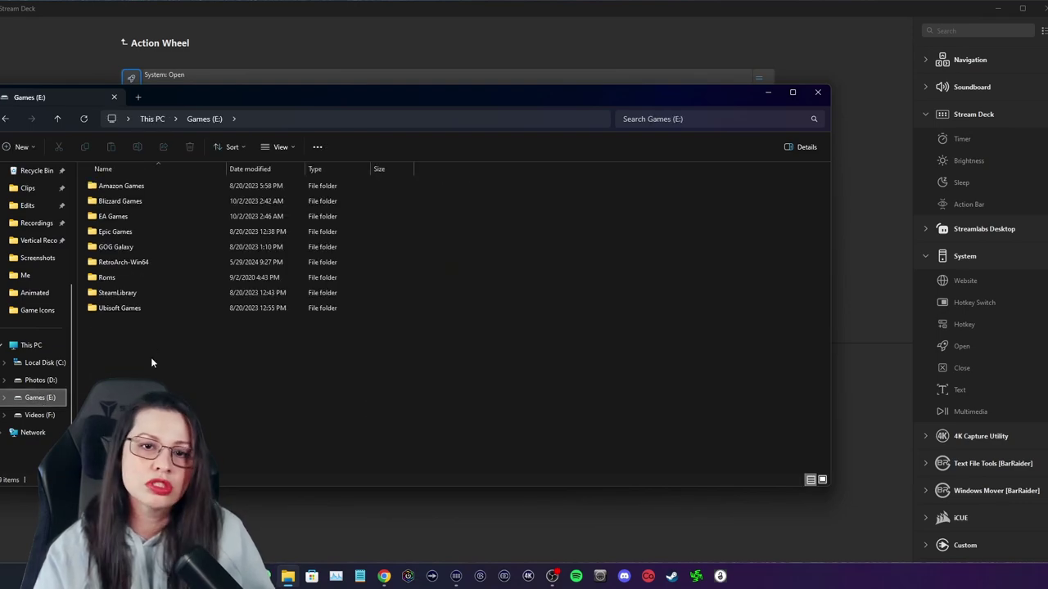
double_click(122, 296)
double_click(118, 185)
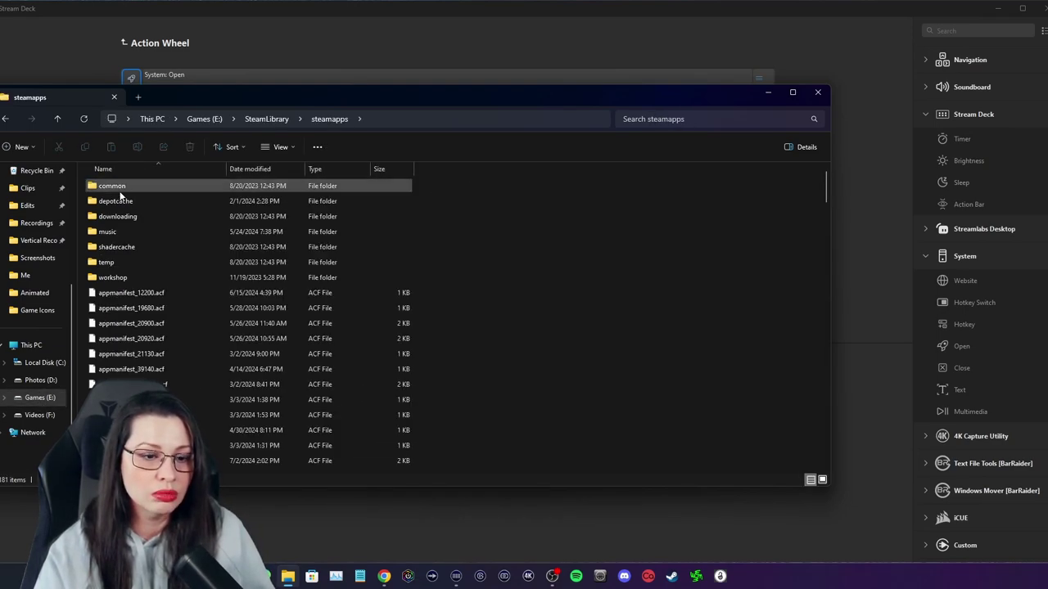
double_click(120, 190)
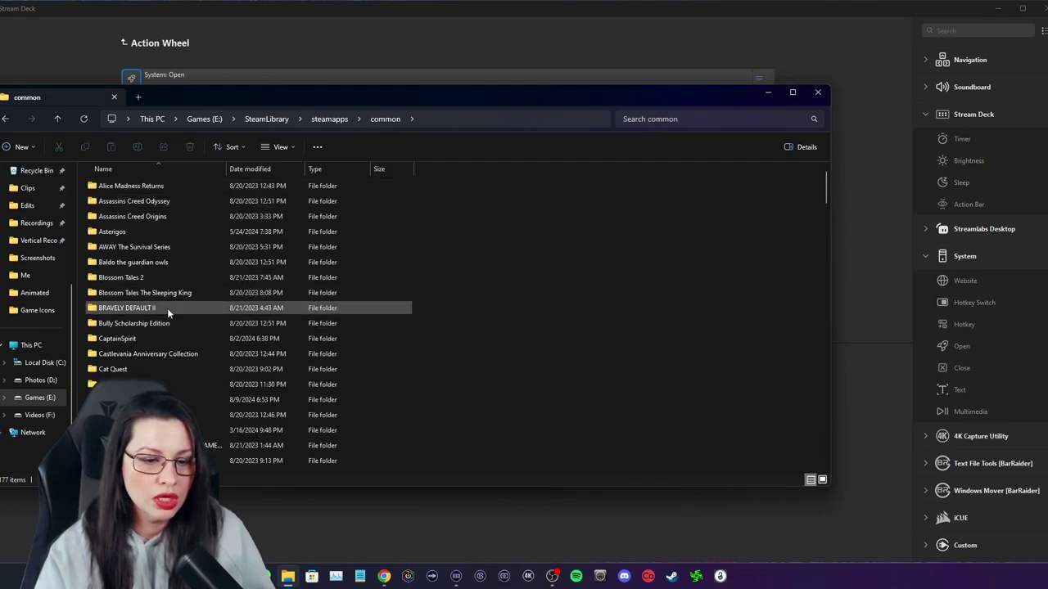
double_click(167, 308)
left_click(131, 216)
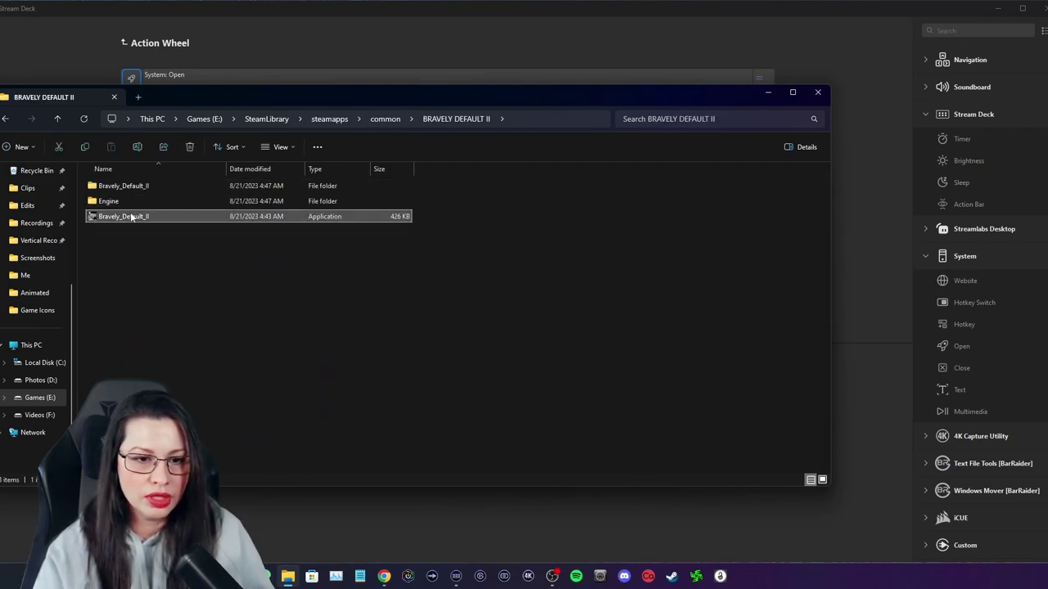
double_click(127, 188)
double_click(128, 189)
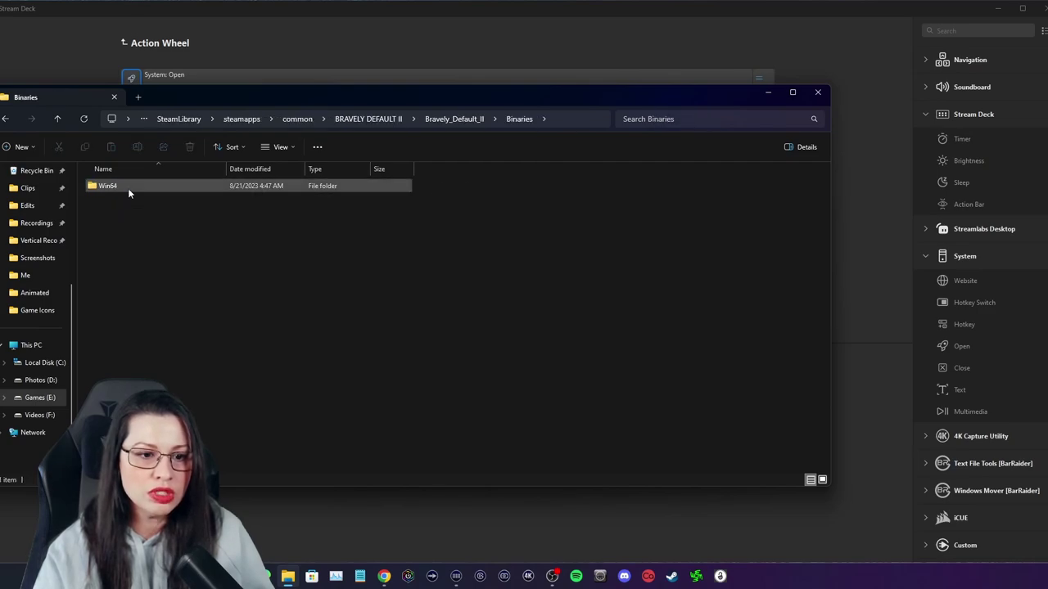
double_click(127, 188)
Inspect the Bravely_Default_II-Win64-Shipping application's properties without changes
right_click(128, 187)
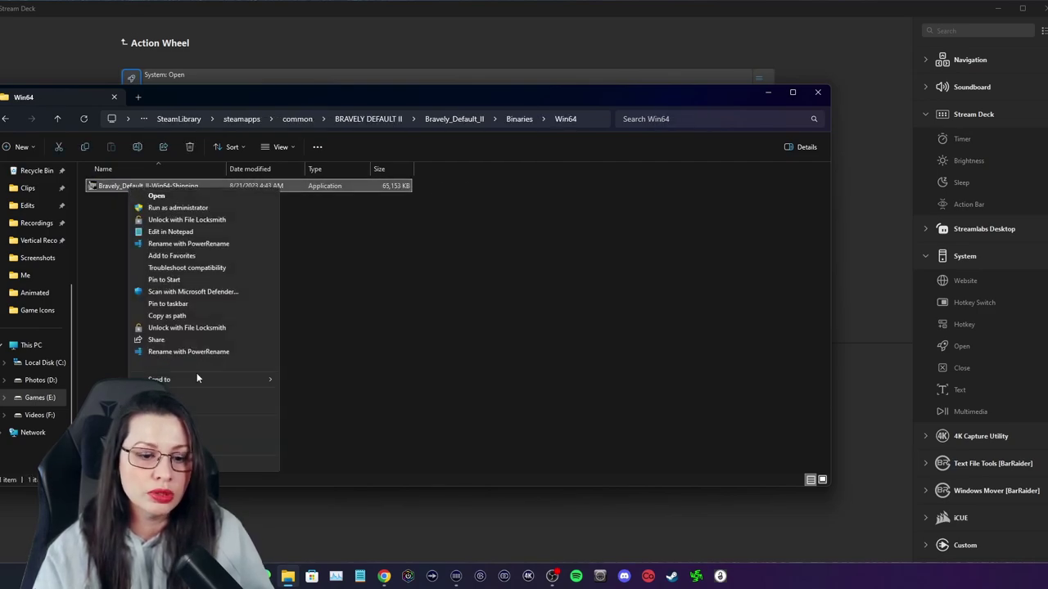
left_click(172, 461)
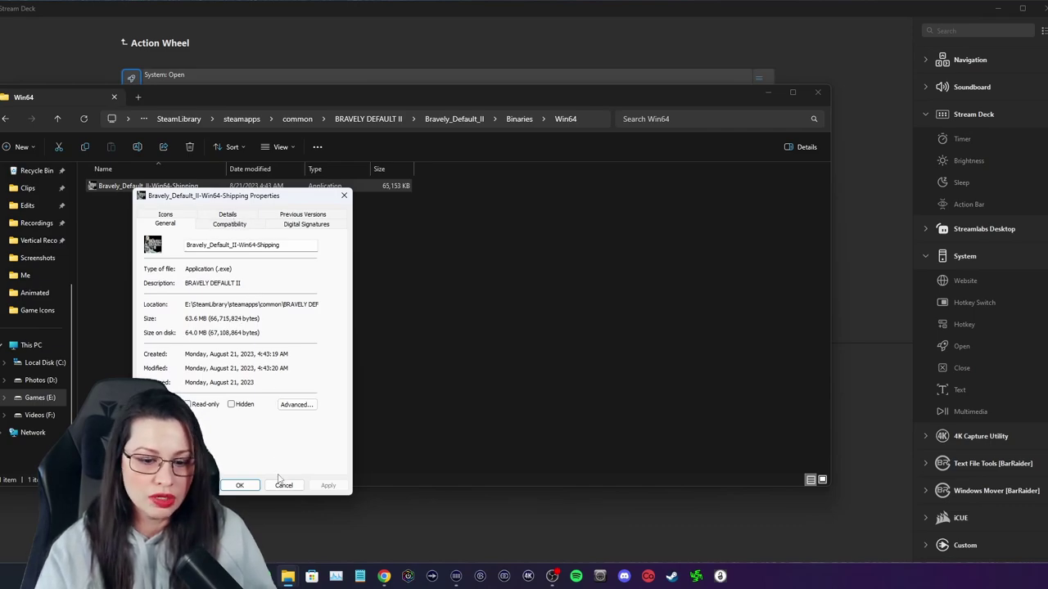
left_click(282, 485)
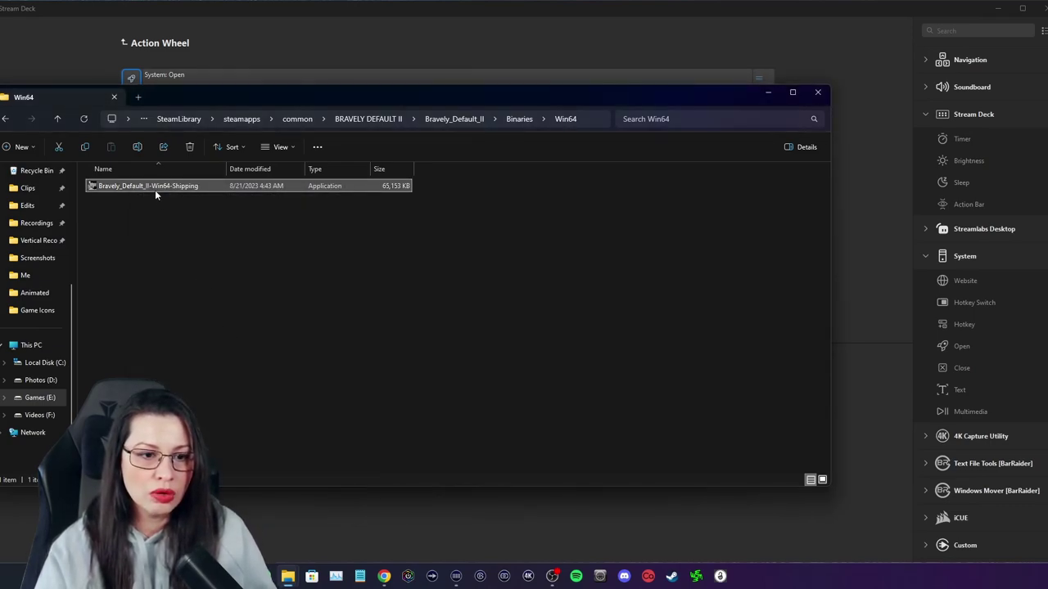
right_click(155, 190)
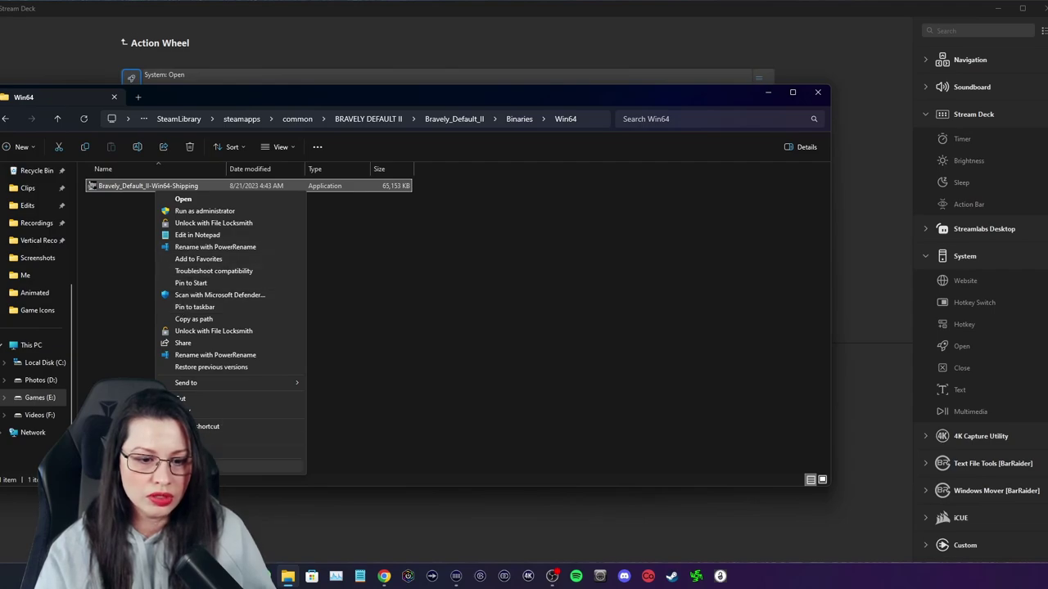
Save icon #123 at 256x256 as BravelyDefault2.png in Game Icons
left_click(220, 467)
left_click(191, 217)
left_click(191, 264)
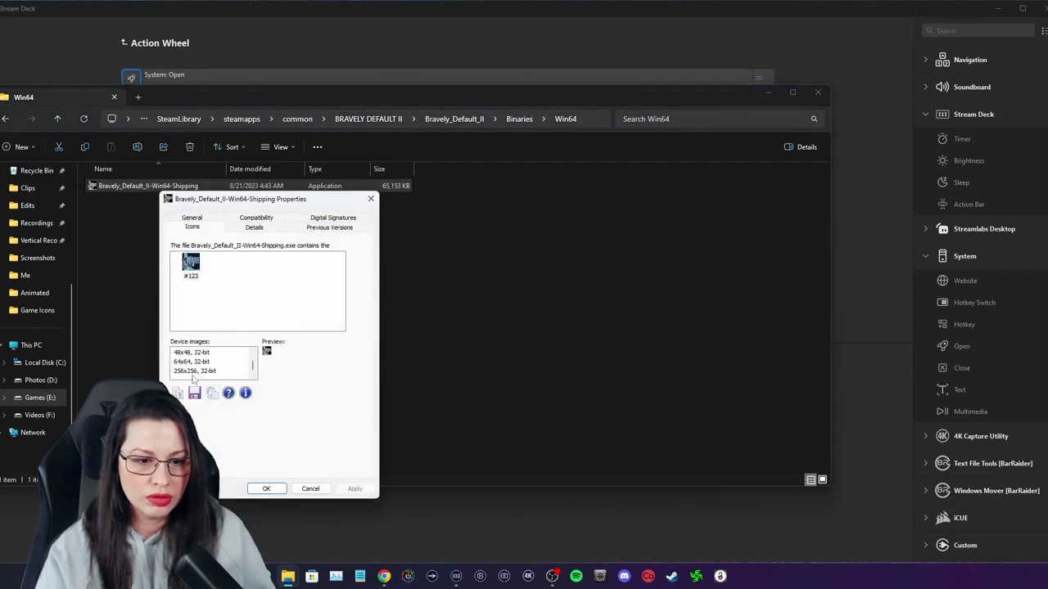
left_click(195, 371)
left_click(195, 395)
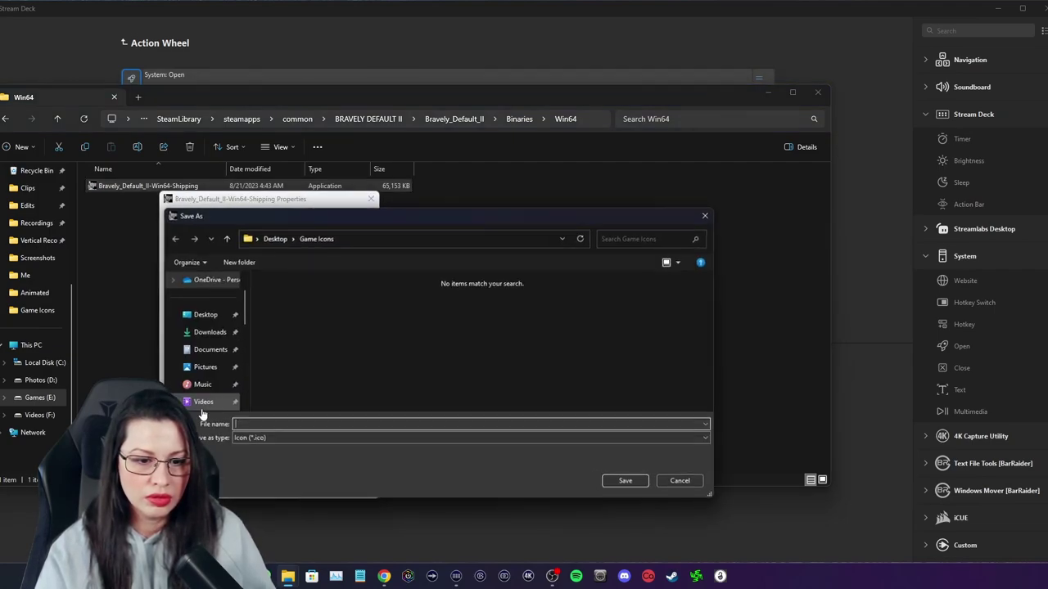
left_click(266, 438)
left_click(259, 465)
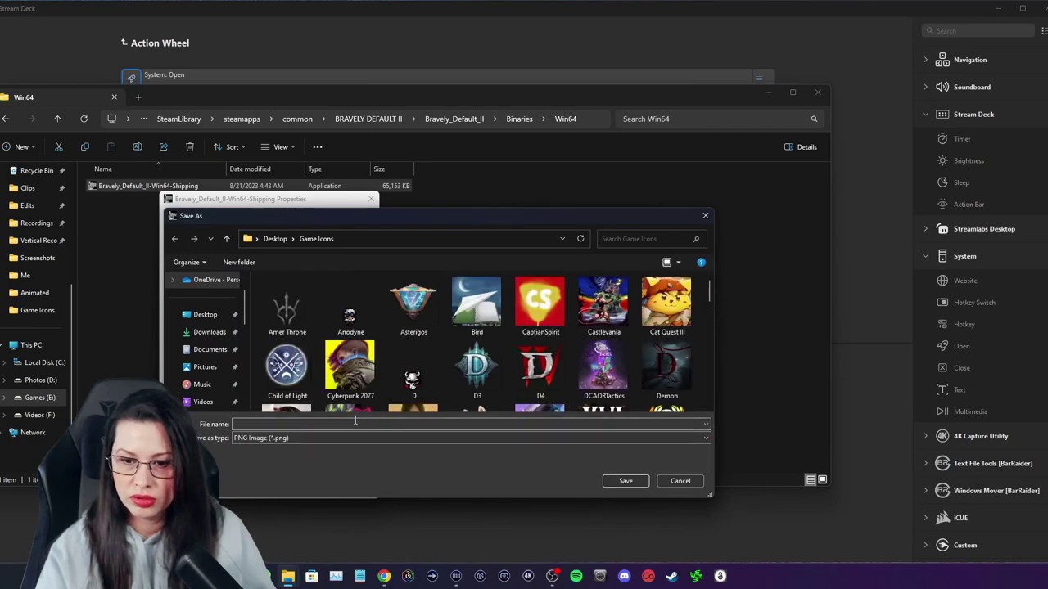
left_click(253, 424)
type("Bra")
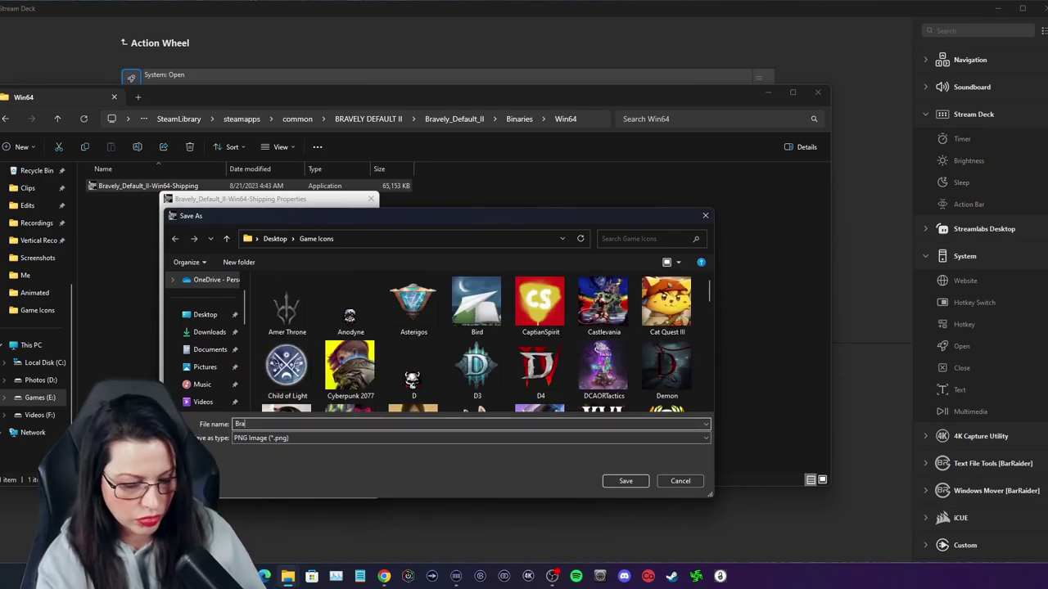
type("velyD")
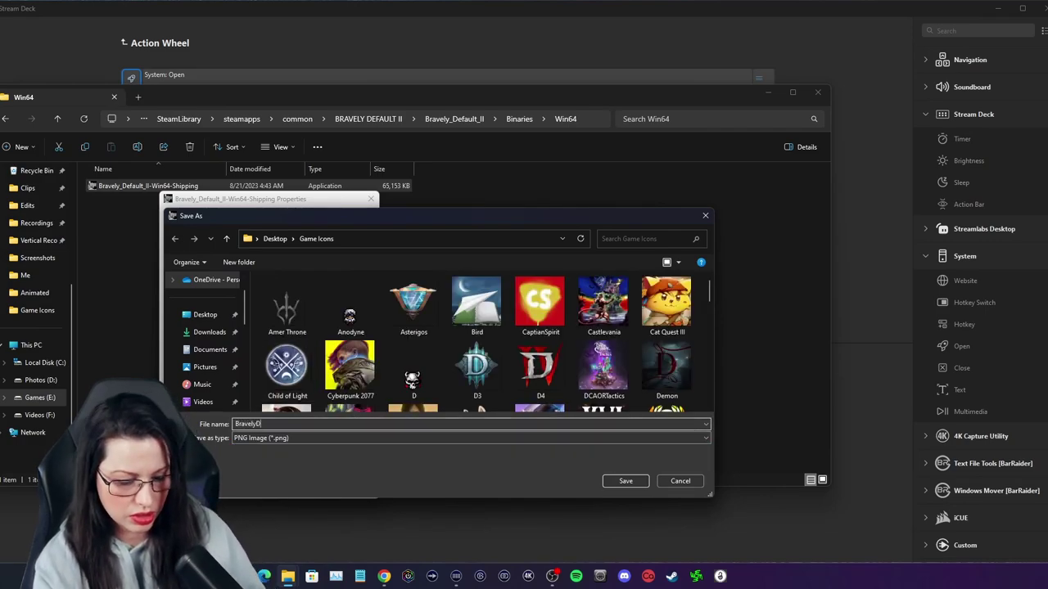
type("efault2")
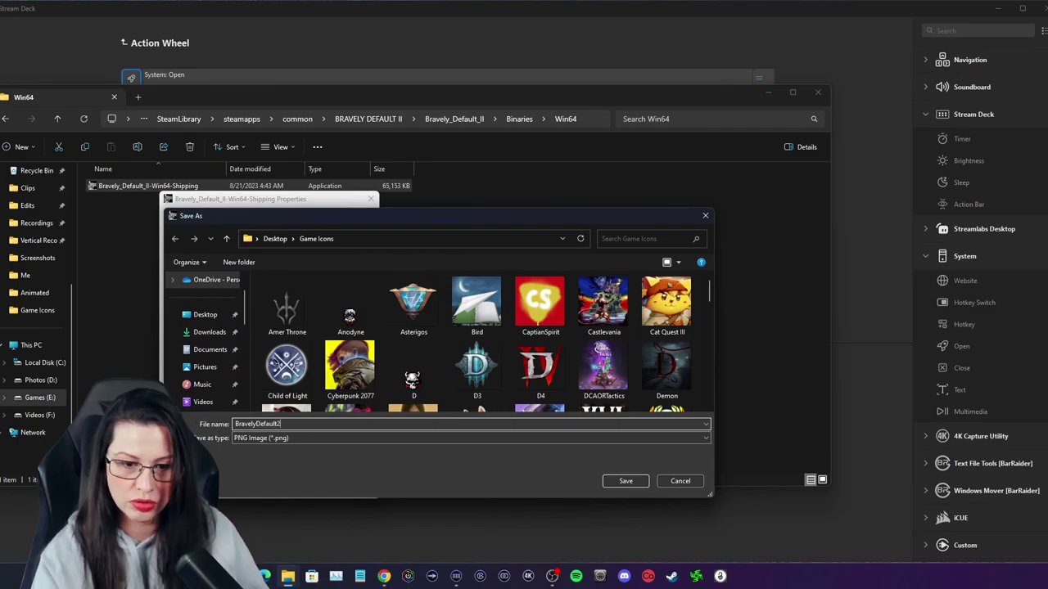
left_click(625, 481)
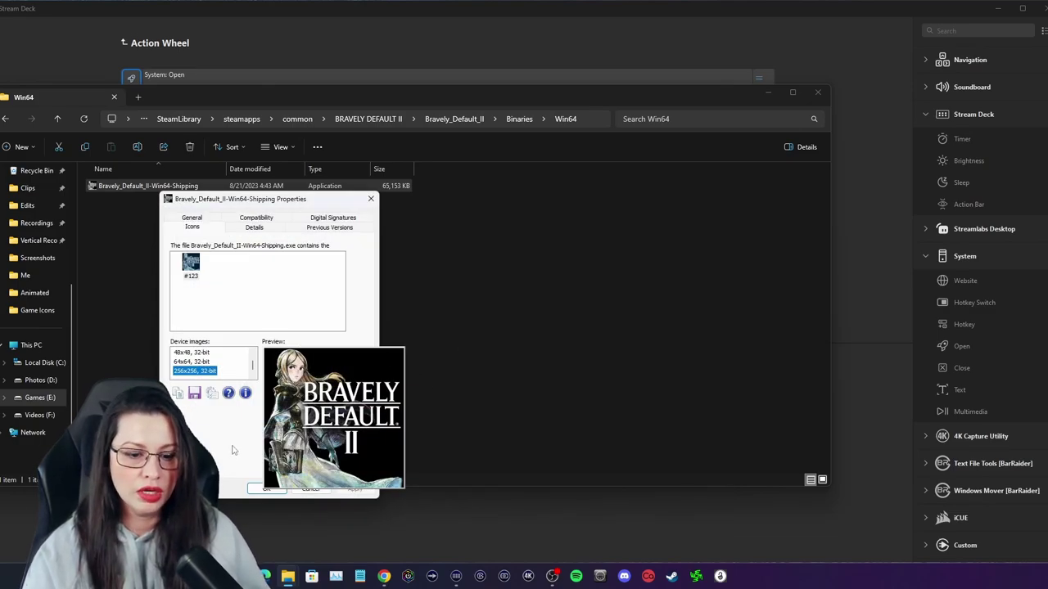
Copy the game application's full file path
left_click(125, 188)
right_click(125, 188)
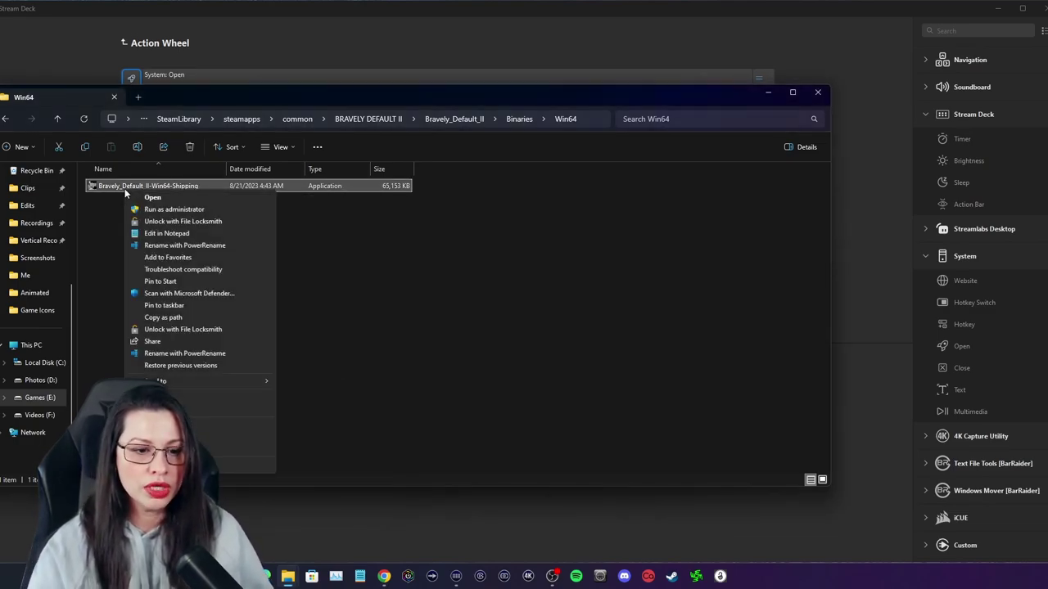
left_click(165, 318)
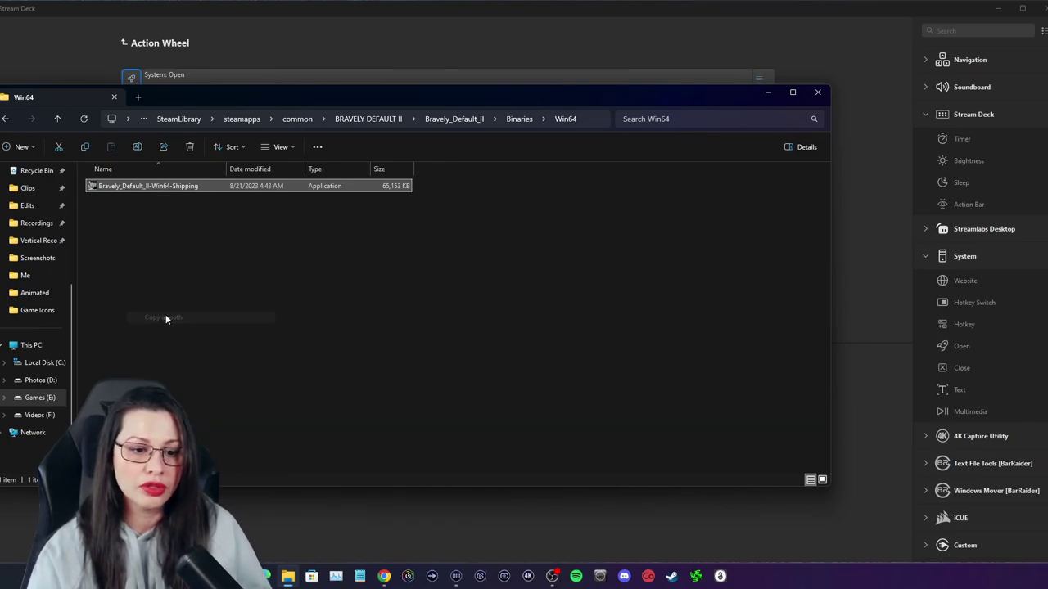
left_click(432, 51)
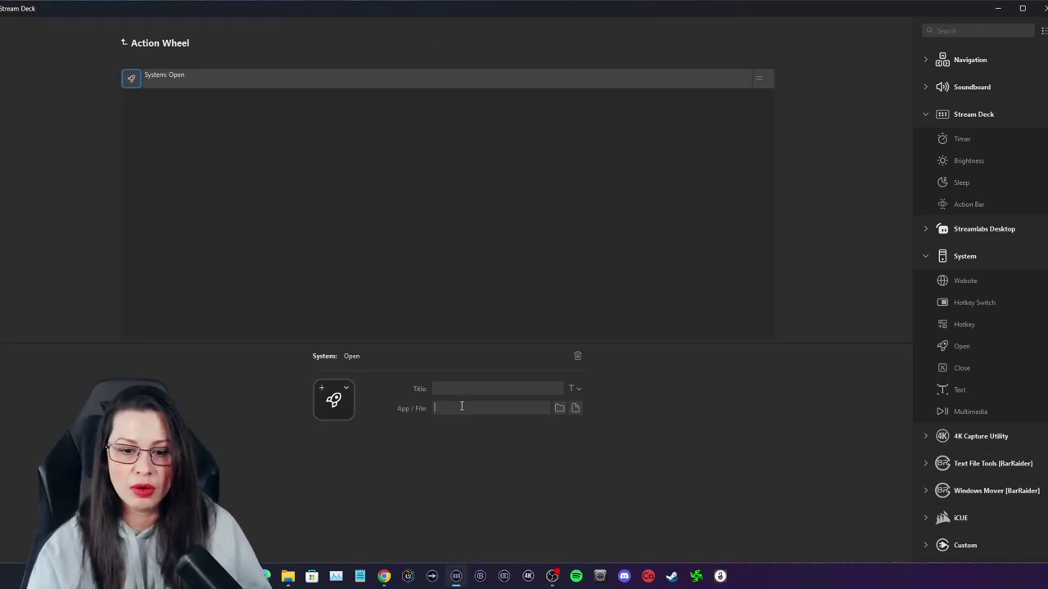
Point the Open action at the BRAVELY DEFAULT II executable with the BravelyDefault2 icon
key("ctrl+v")
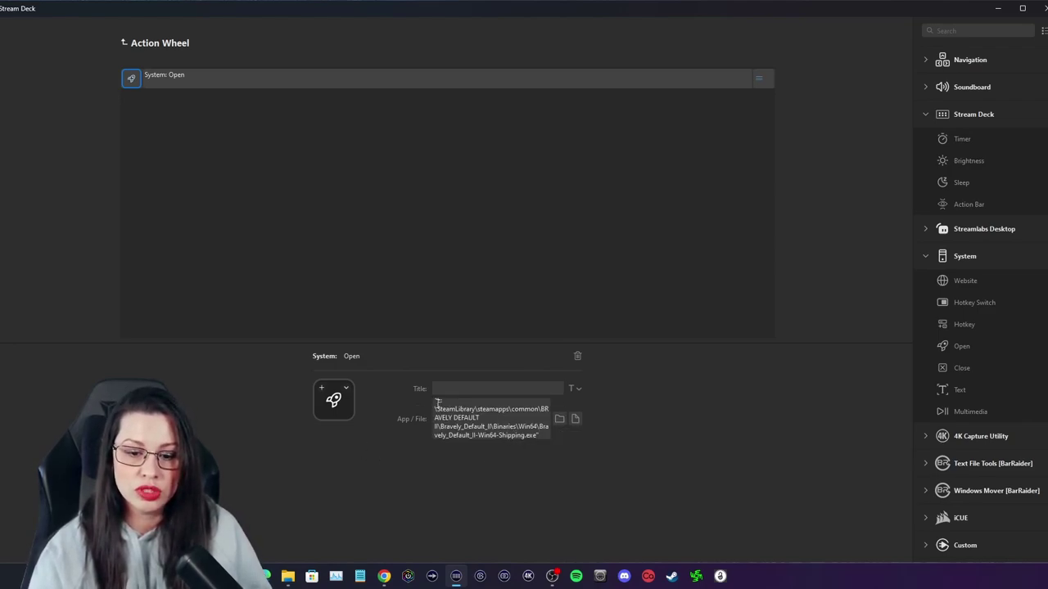
left_click(338, 407)
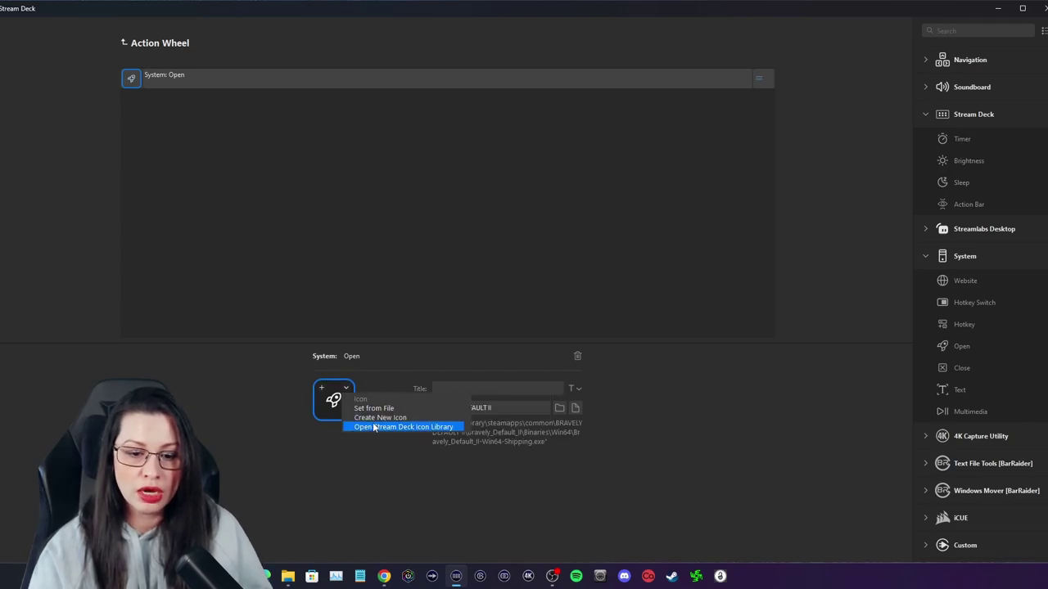
left_click(374, 408)
left_click(363, 112)
left_click(448, 291)
left_click(122, 42)
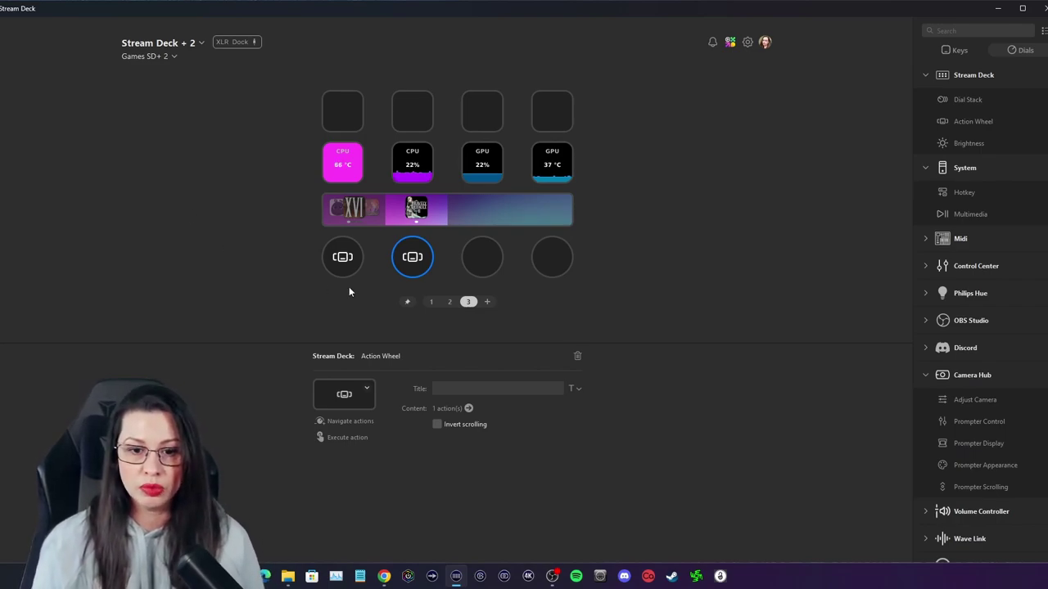
Collapse the System, Stream Deck and other categories in the actions list
left_click(413, 262)
scroll(977, 366, "down", 15)
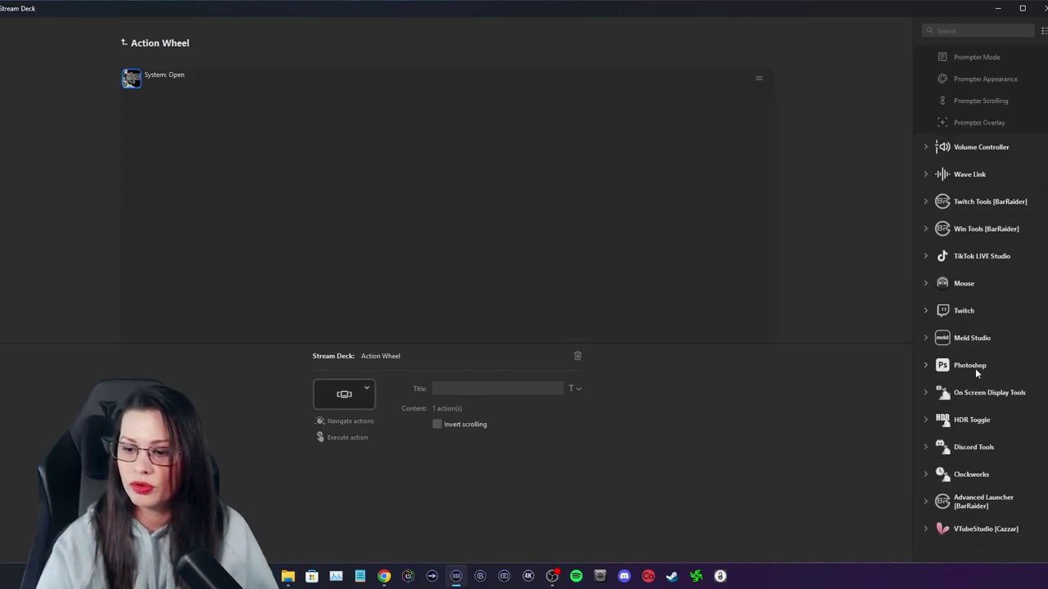
scroll(957, 346, "up", 10)
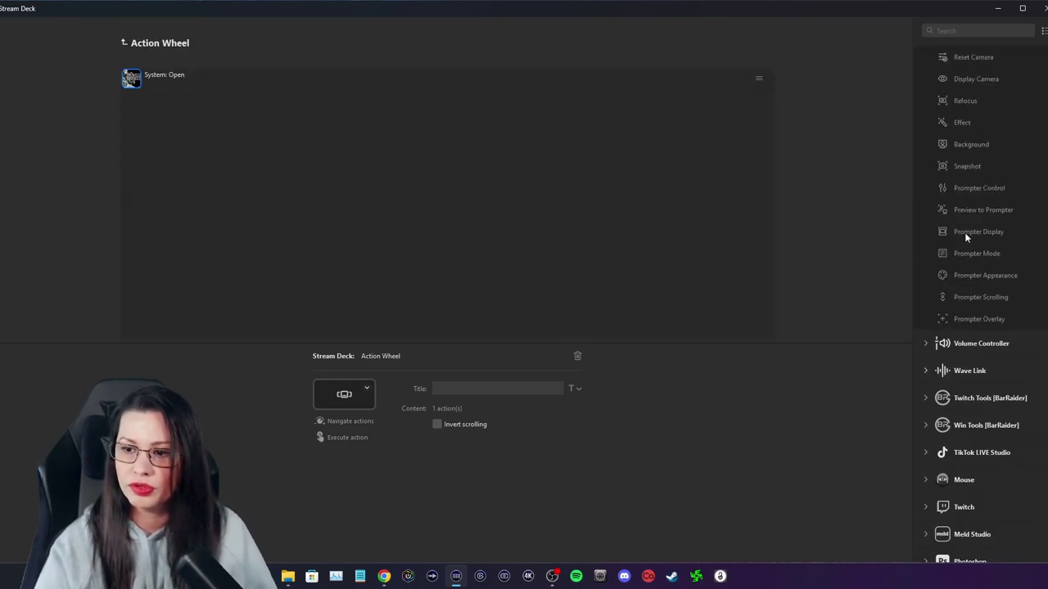
left_click(927, 502)
scroll(943, 165, "up", 3)
left_click(926, 172)
scroll(925, 173, "up", 1)
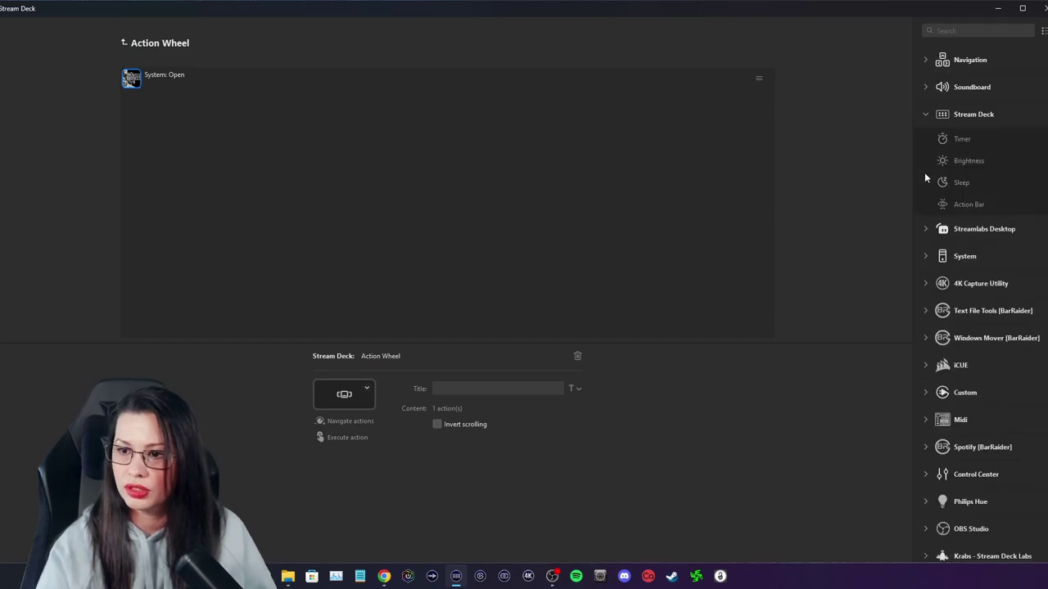
left_click(926, 115)
Search actions for 'bar' and scroll to Advanced Launcher's Steam Game Launcher
left_click(951, 30)
type("bar")
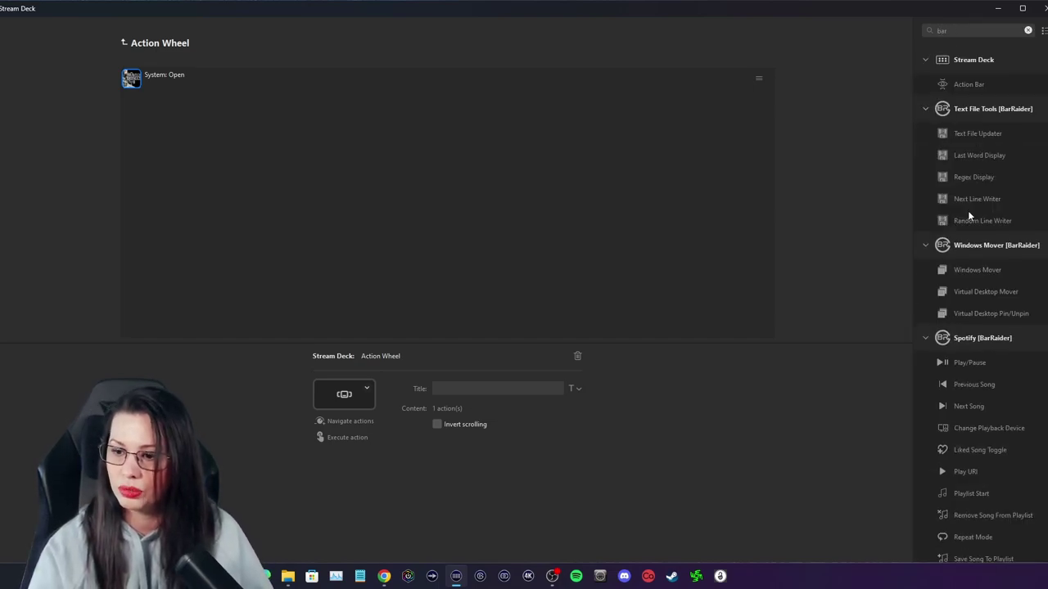
scroll(960, 286, "down", 5)
scroll(960, 344, "down", 12)
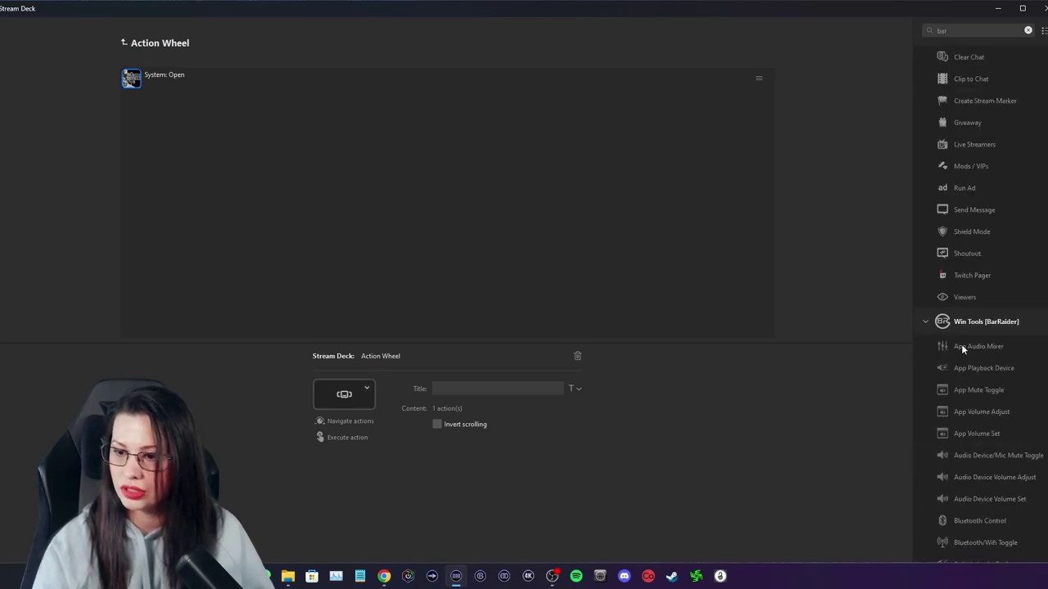
scroll(961, 343, "down", 5)
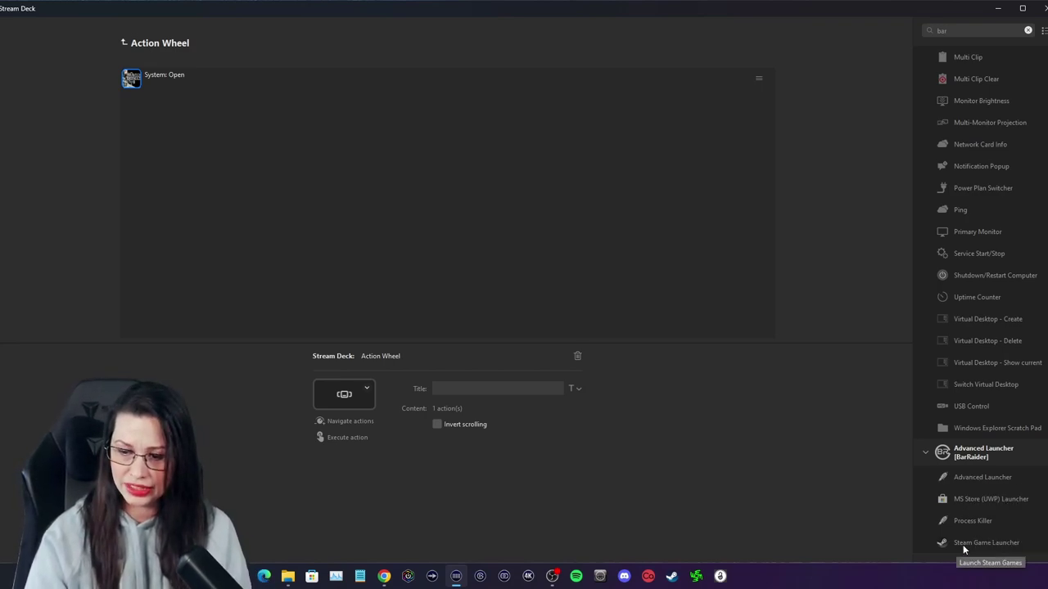
Add a Steam Game Launcher for Child of Light to the second dial's Action Wheel
left_click_drag(963, 544, 413, 246)
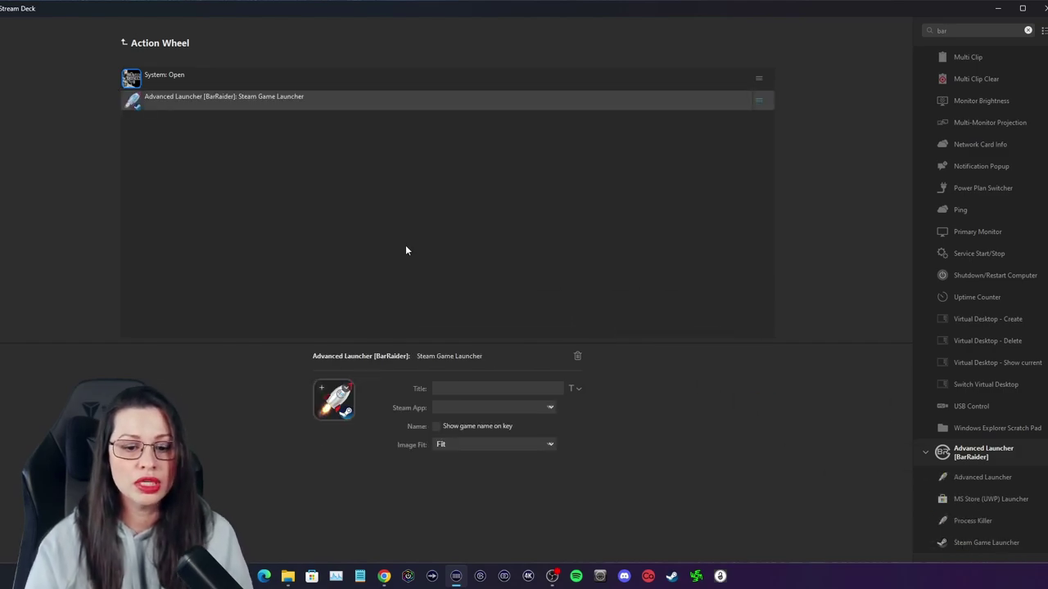
left_click(524, 406)
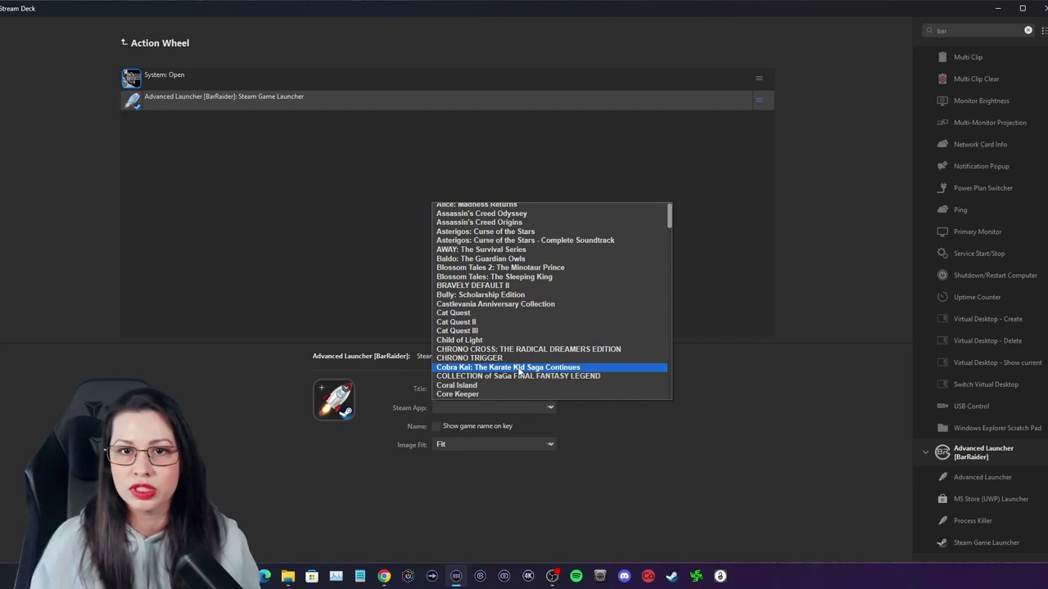
left_click(512, 339)
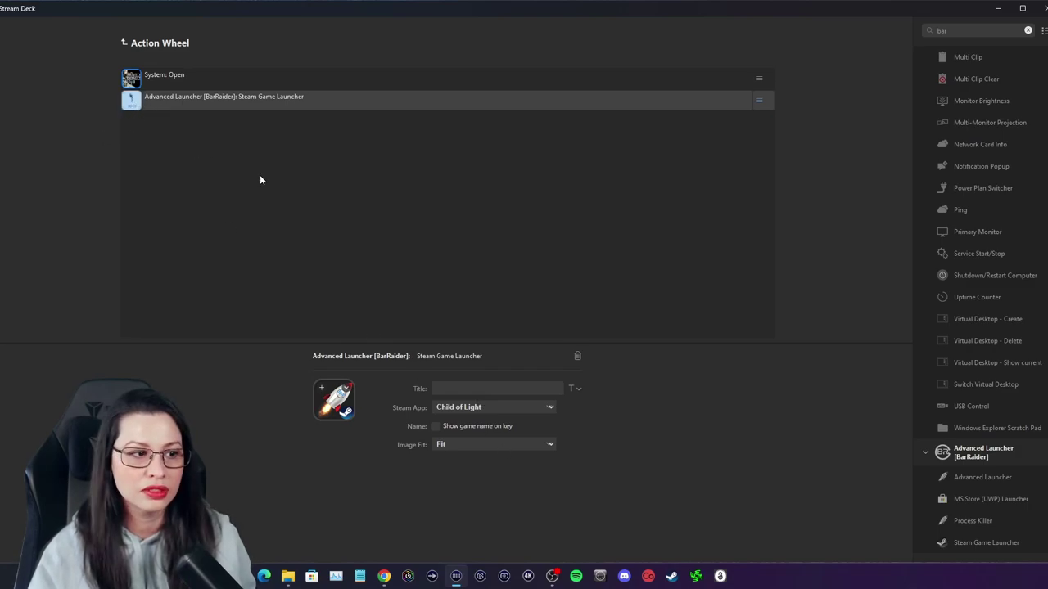
left_click(362, 223)
left_click(148, 48)
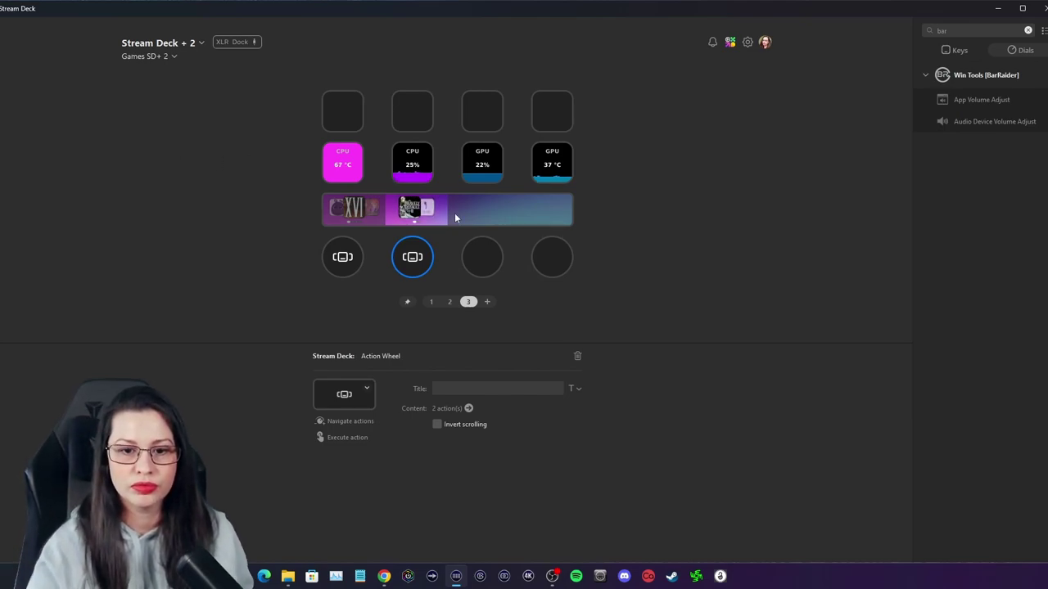
Add a Steam Game Launcher as the wheel's third action and set its game to Cat Quest III
double_click(417, 218)
scroll(977, 446, "down", 15)
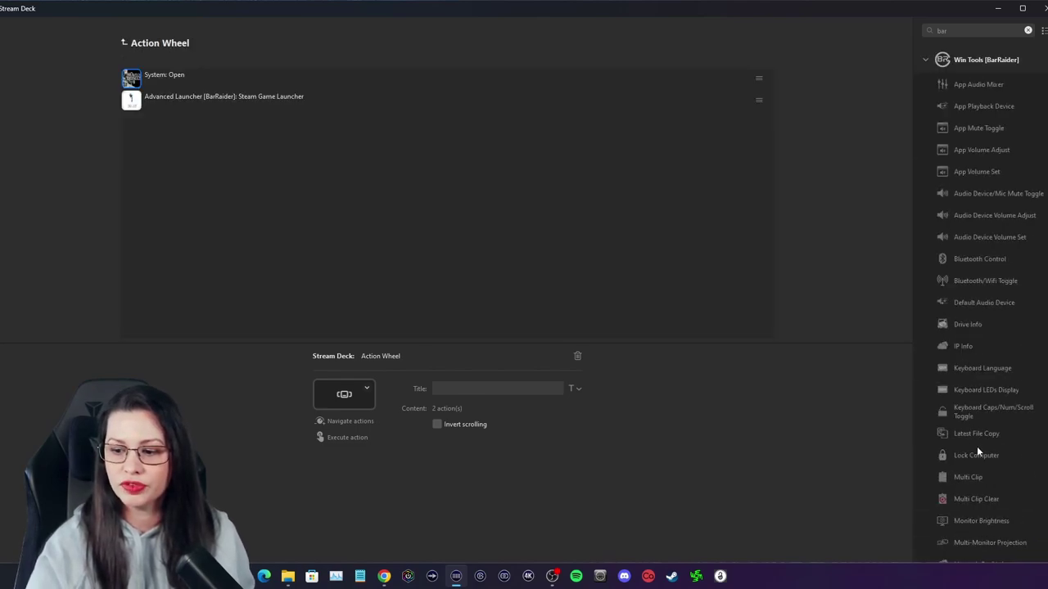
left_click_drag(959, 534, 355, 210)
left_click(505, 407)
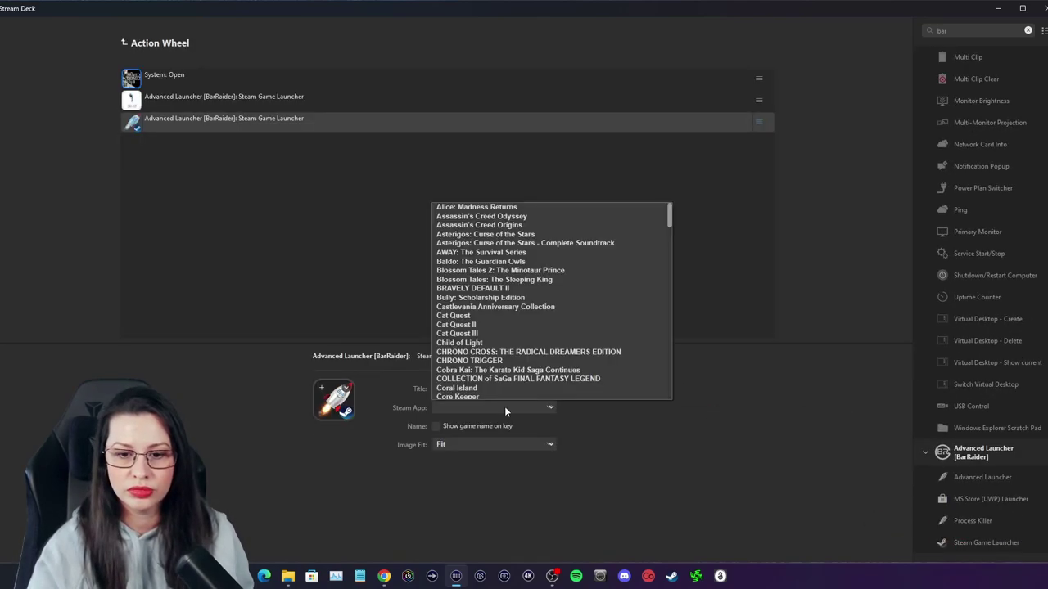
left_click(483, 339)
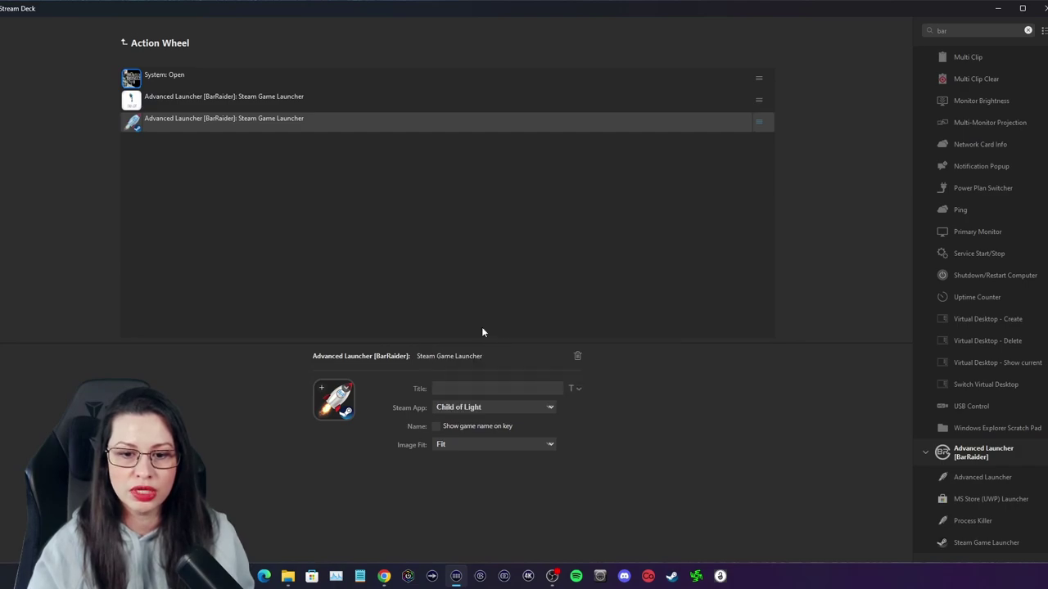
left_click(520, 408)
left_click(475, 337)
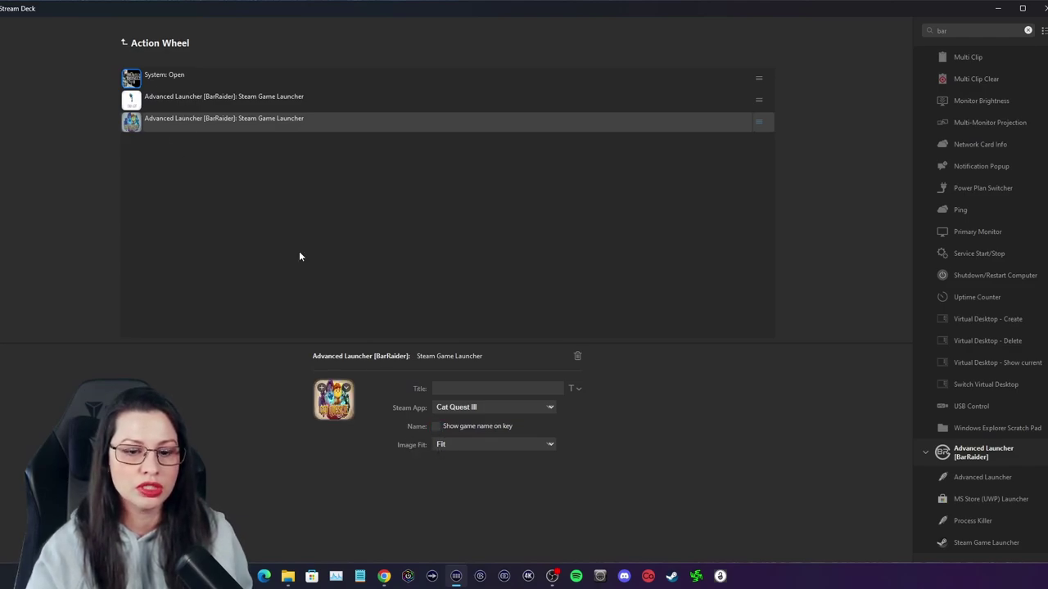
Try the Center, Crop Left, Crop Right and Fit image options on the Cat Quest III art
left_click(462, 445)
left_click(470, 464)
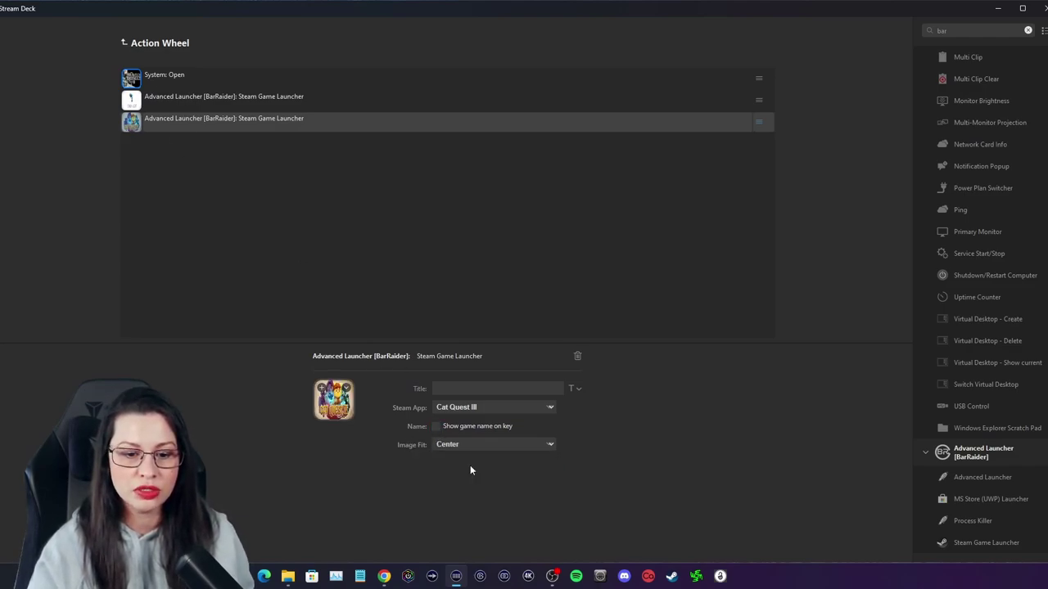
left_click(468, 446)
left_click(468, 472)
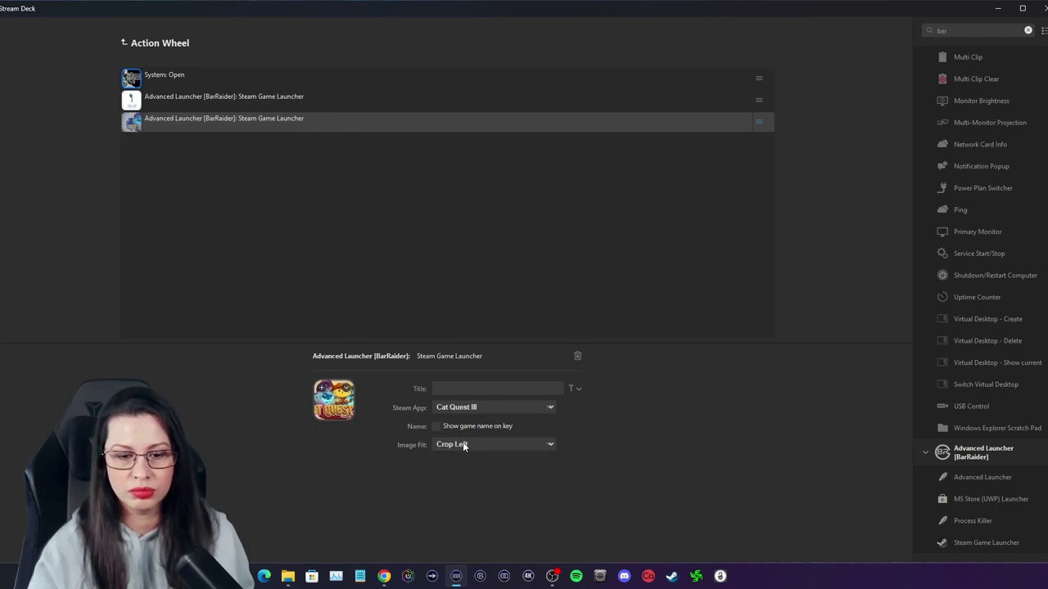
left_click(462, 443)
left_click(471, 480)
left_click(460, 446)
left_click(461, 464)
left_click(470, 449)
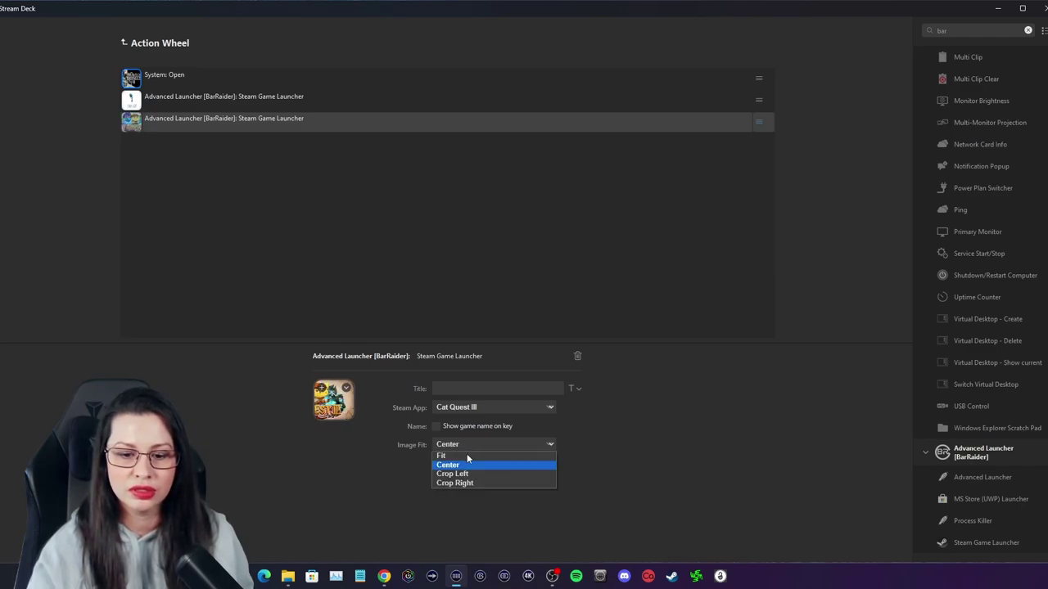
left_click(464, 472)
left_click(458, 445)
left_click(452, 455)
left_click(461, 444)
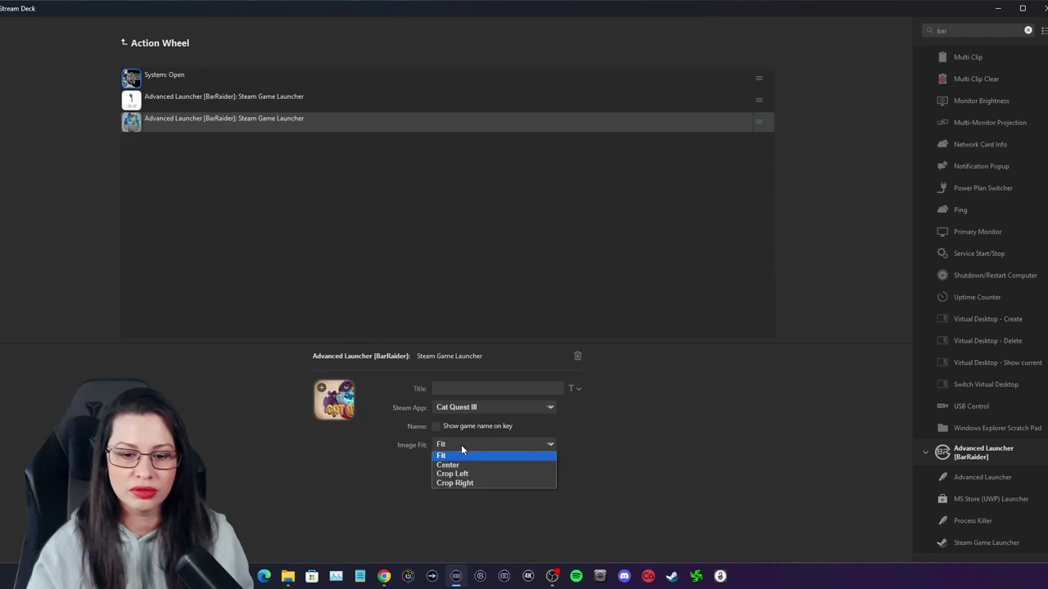
left_click(359, 298)
Compare the Cat Quest III art against the Child of Light launcher, trying Center and Fit
left_click(251, 102)
left_click(250, 119)
left_click(481, 444)
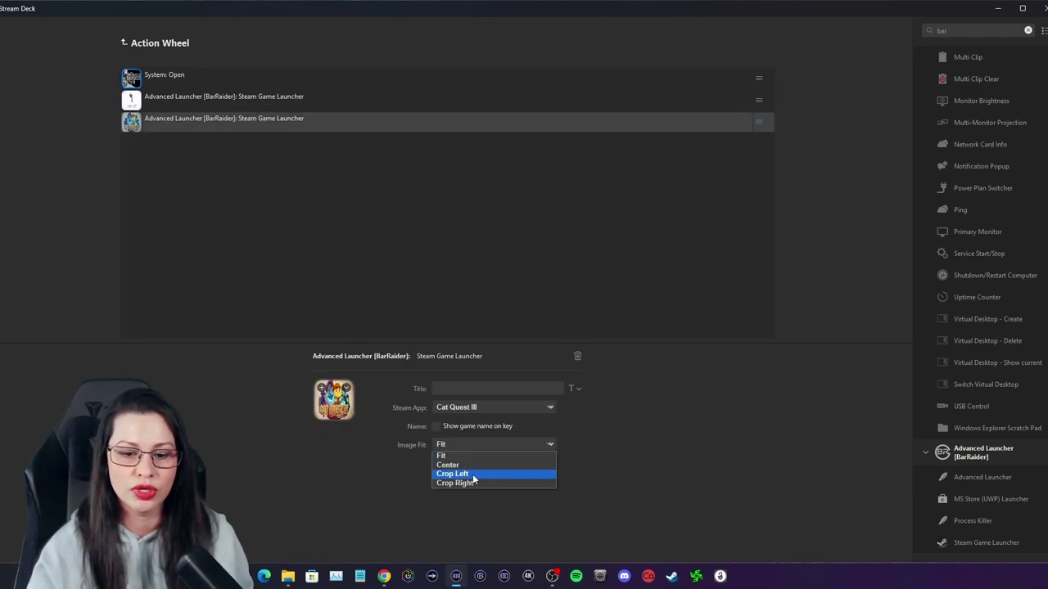
left_click(458, 464)
left_click(249, 101)
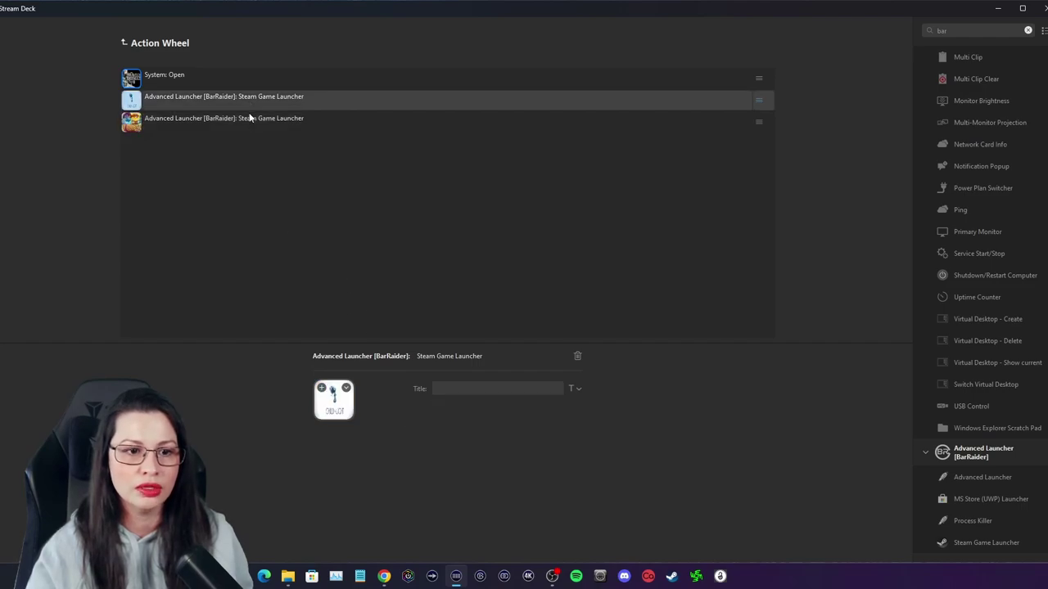
left_click(249, 123)
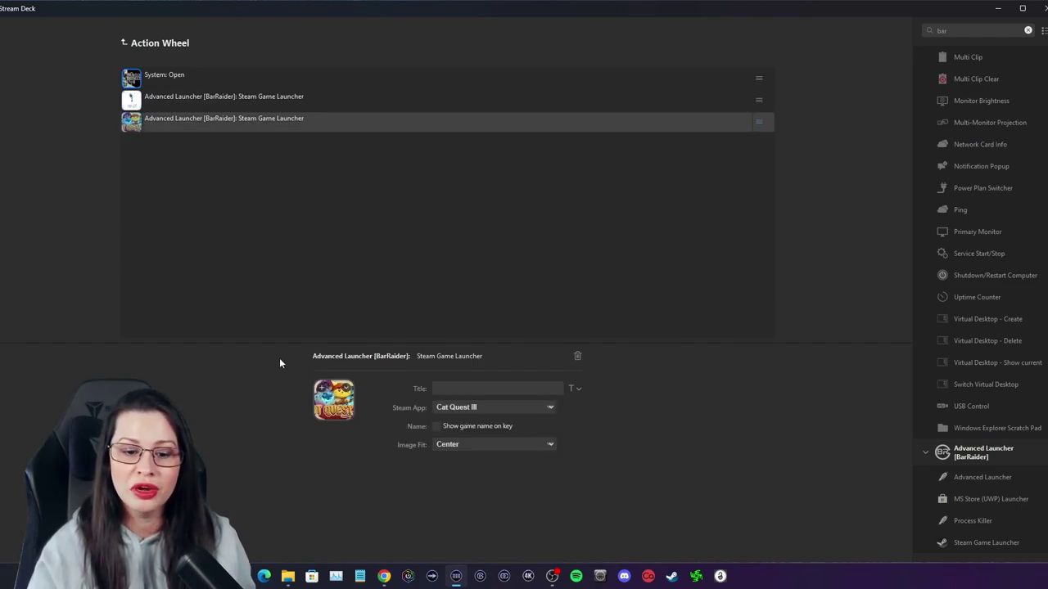
left_click(454, 445)
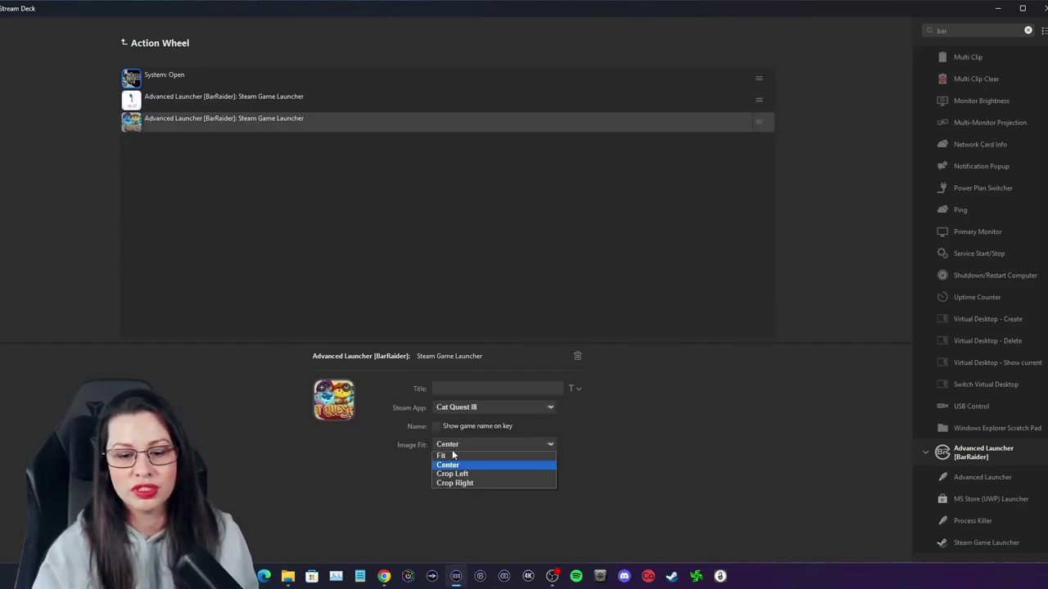
left_click(453, 456)
Reopen the second dial's wheel, set the Cat Quest III Image Fit to Center, and return to the main layout
left_click(347, 280)
left_click(200, 103)
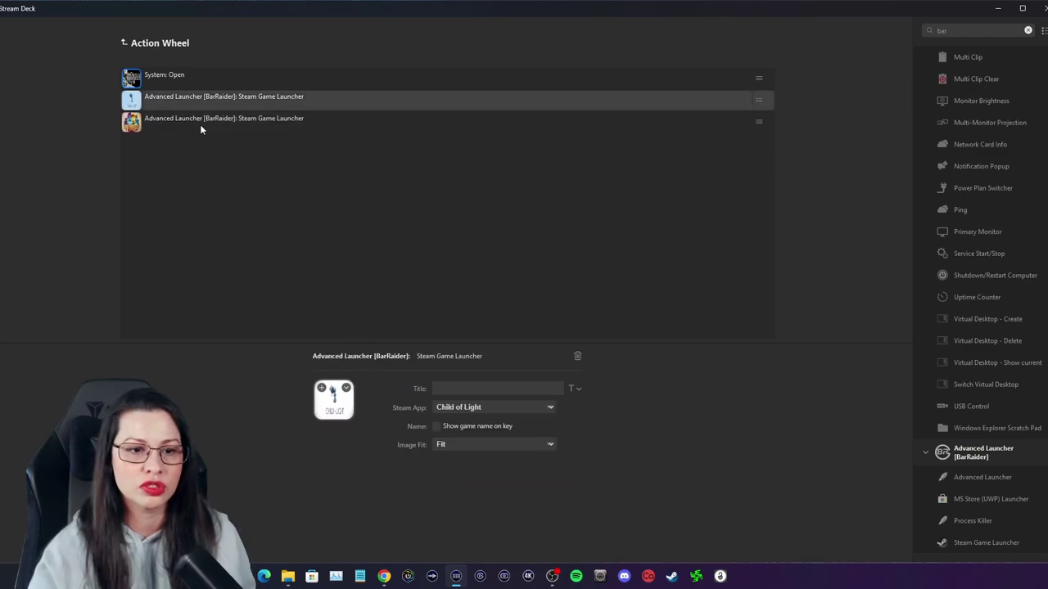
left_click(124, 43)
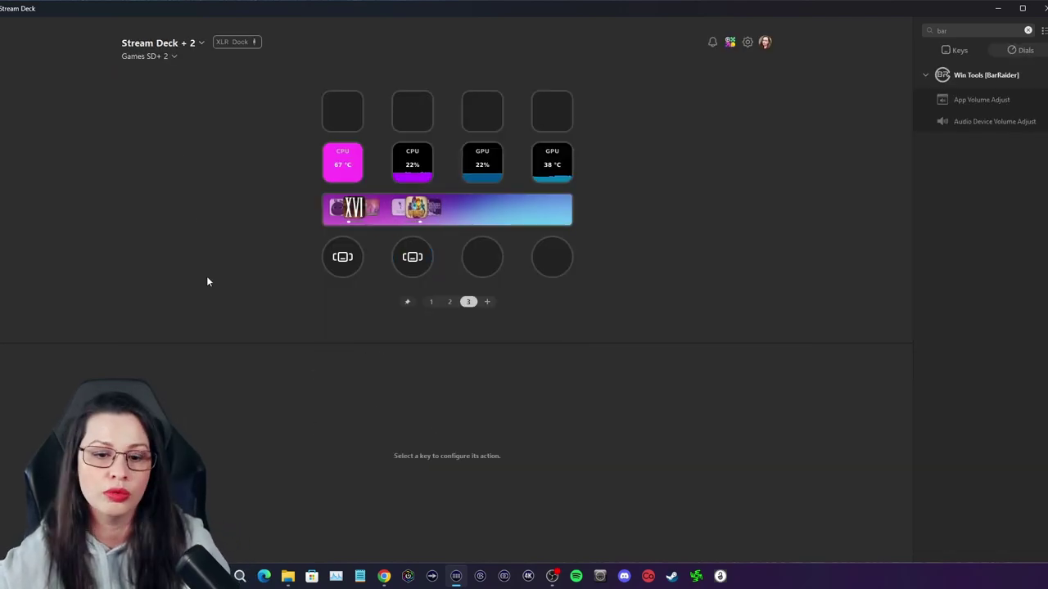
left_click(412, 257)
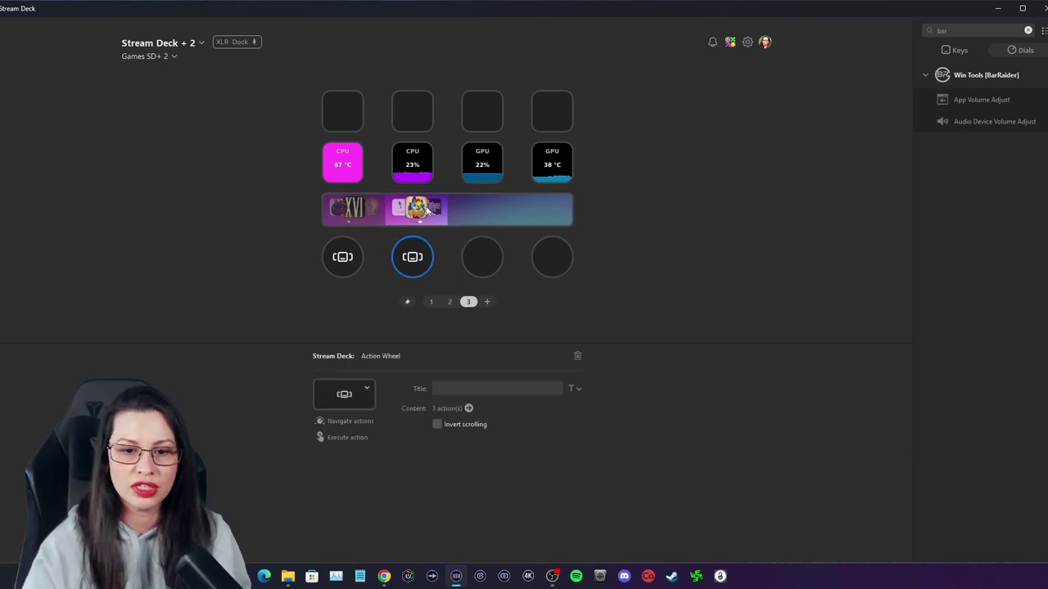
left_click(412, 257)
left_click(244, 123)
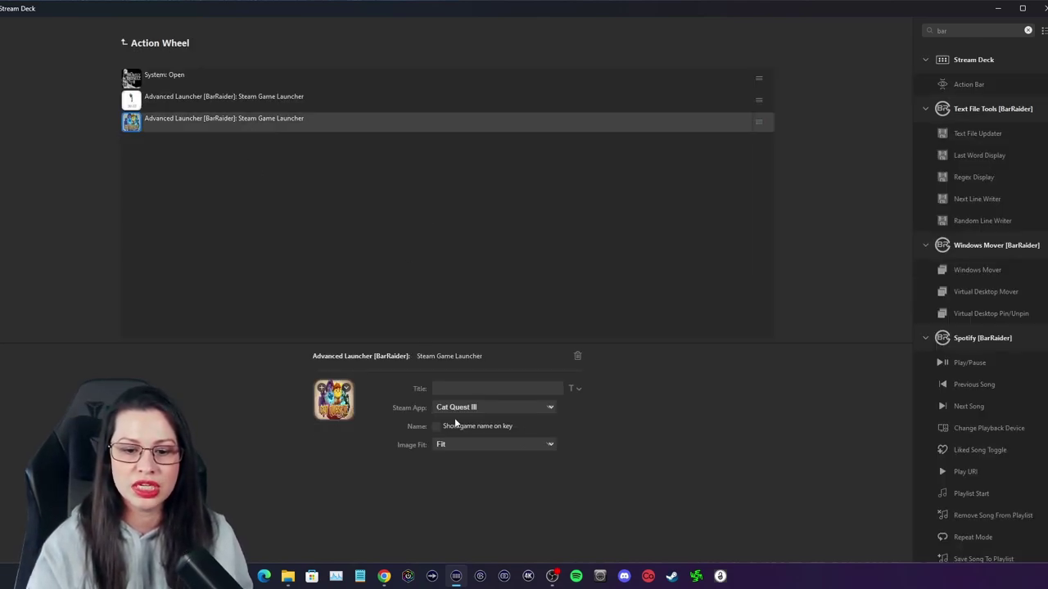
left_click(465, 443)
left_click(464, 463)
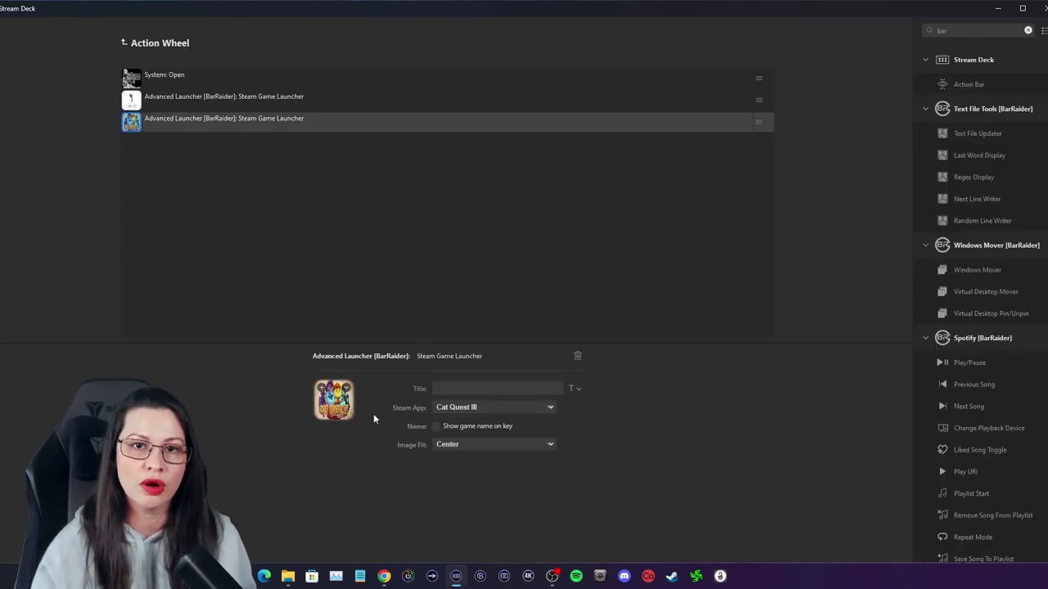
left_click(124, 41)
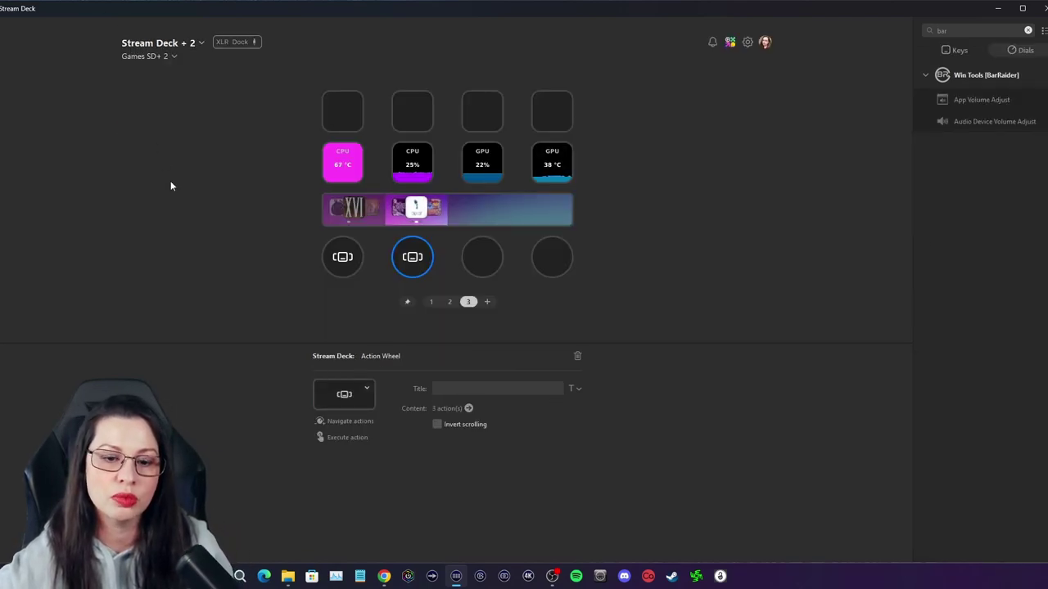
Deselect the second dial by clicking empty canvas space
left_click(207, 214)
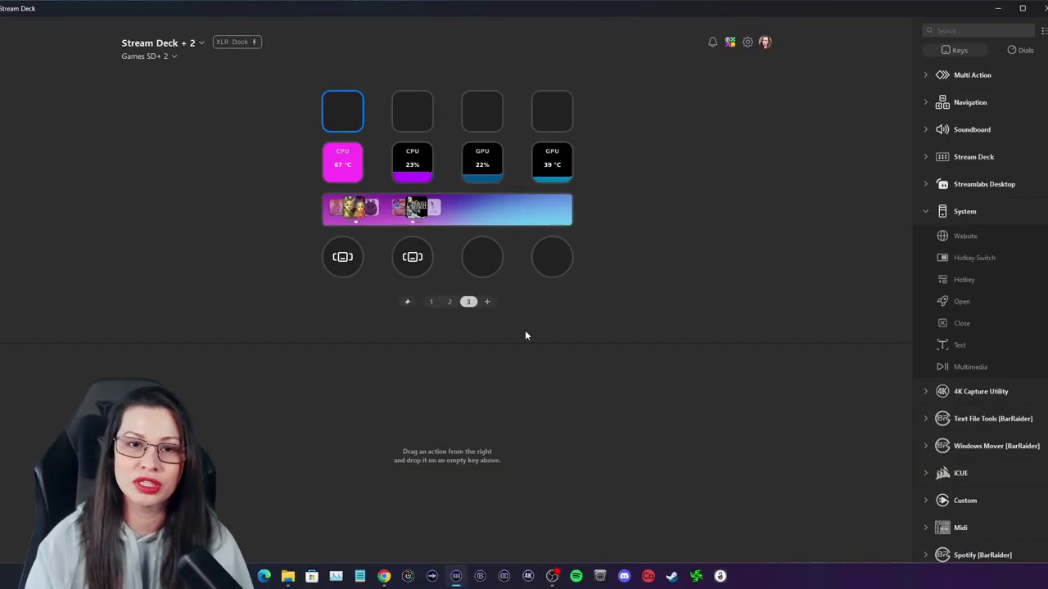
Put an Open action on page 3's first key and open File Explorer at Local Disk (C:)
left_click_drag(945, 301, 342, 111)
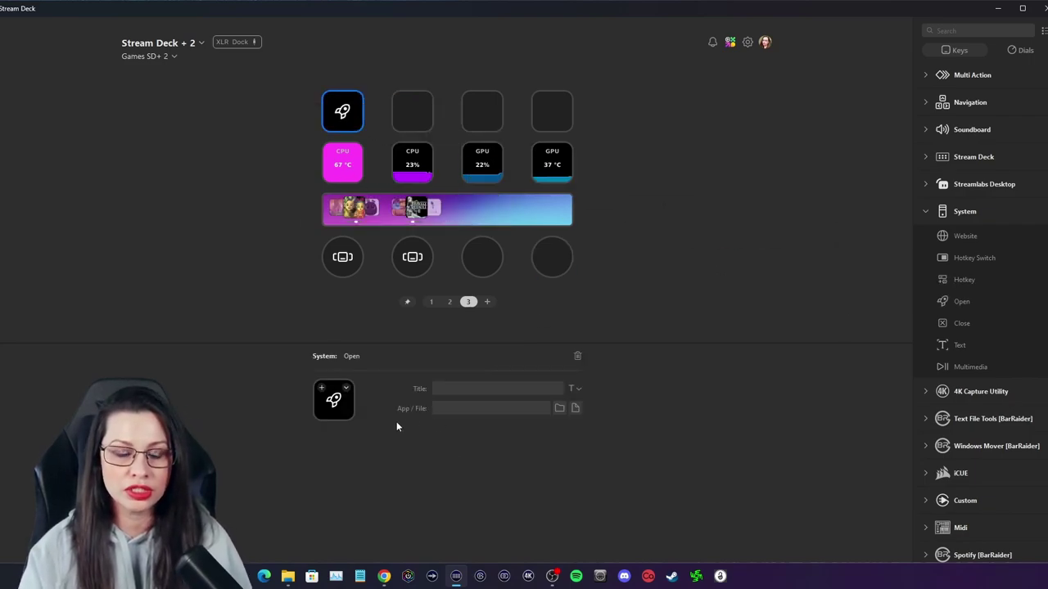
left_click(287, 577)
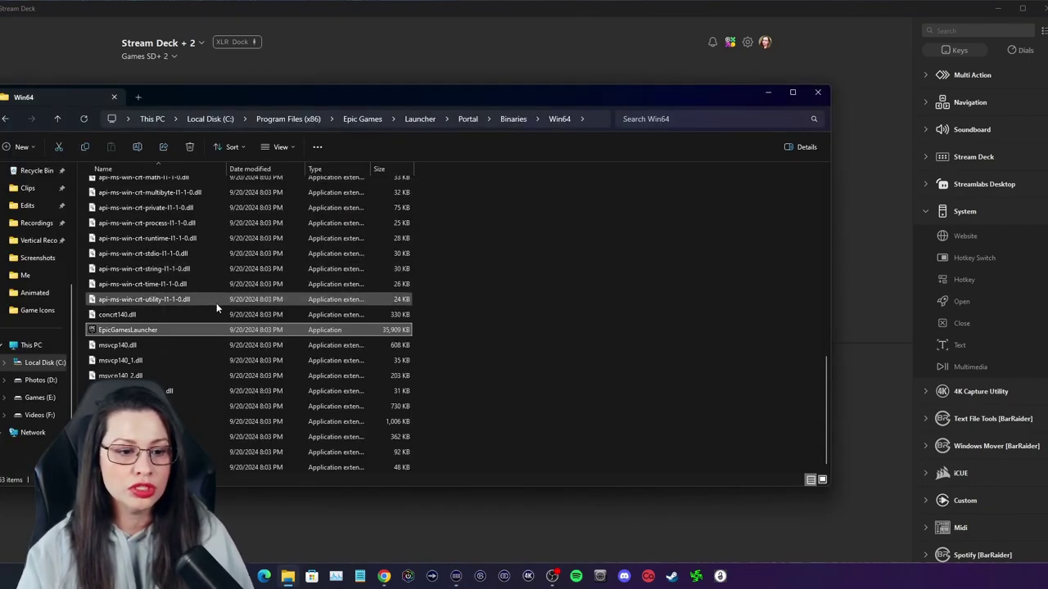
left_click(115, 97)
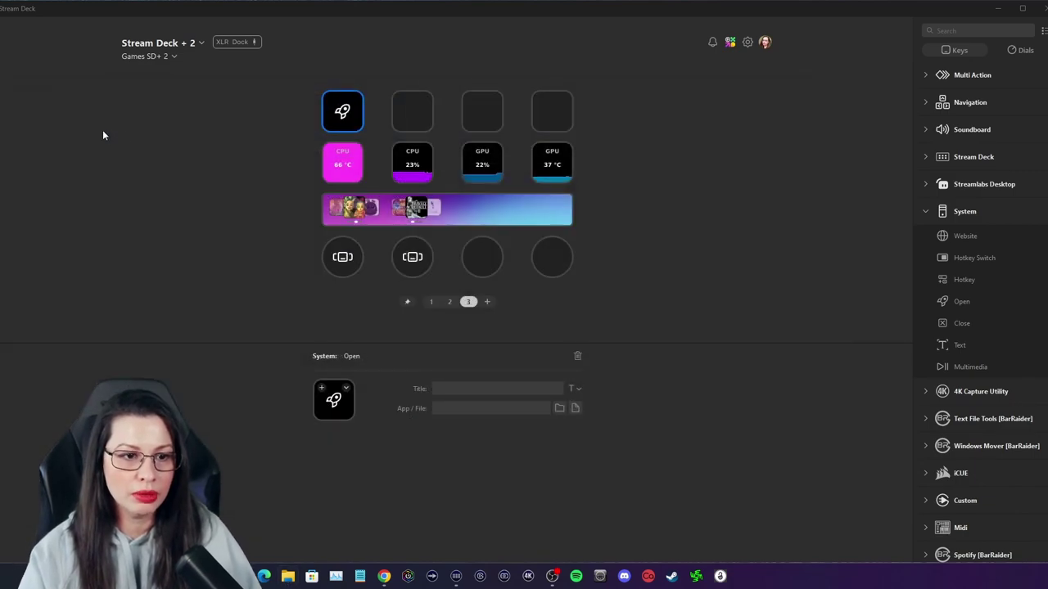
left_click(287, 576)
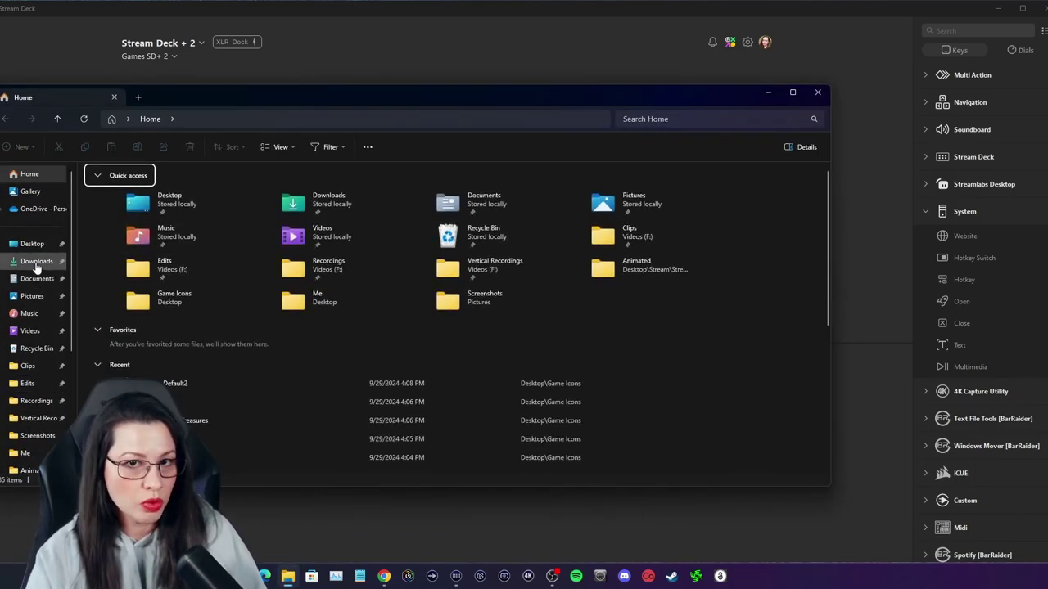
scroll(41, 311, "down", 4)
left_click(45, 367)
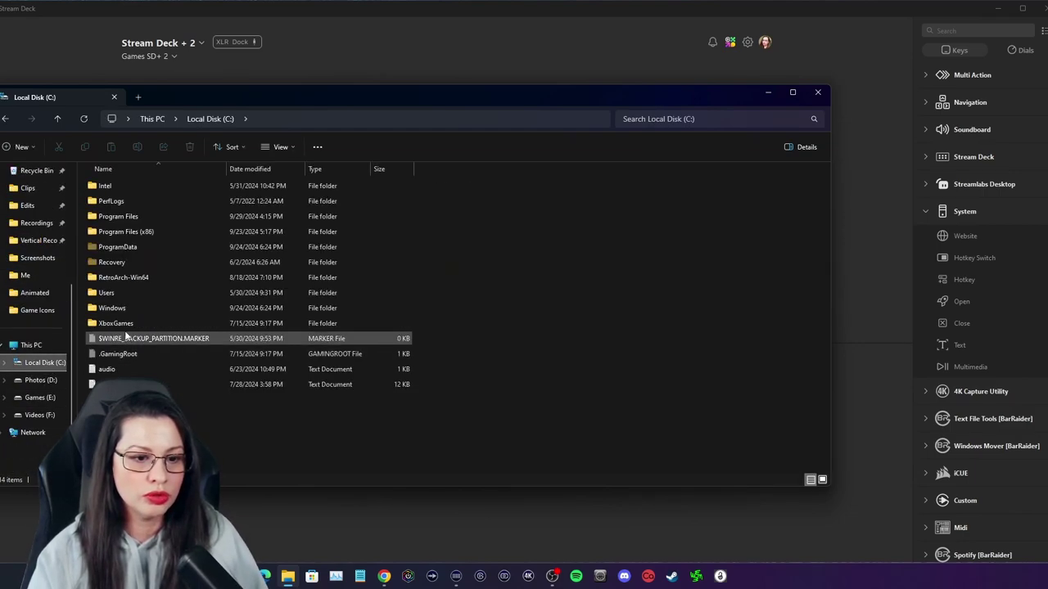
Copy EpicGamesLauncher's path from Program Files (x86)\Epic Games\Launcher\Portal\Binaries\Win64, then close Explorer
double_click(135, 234)
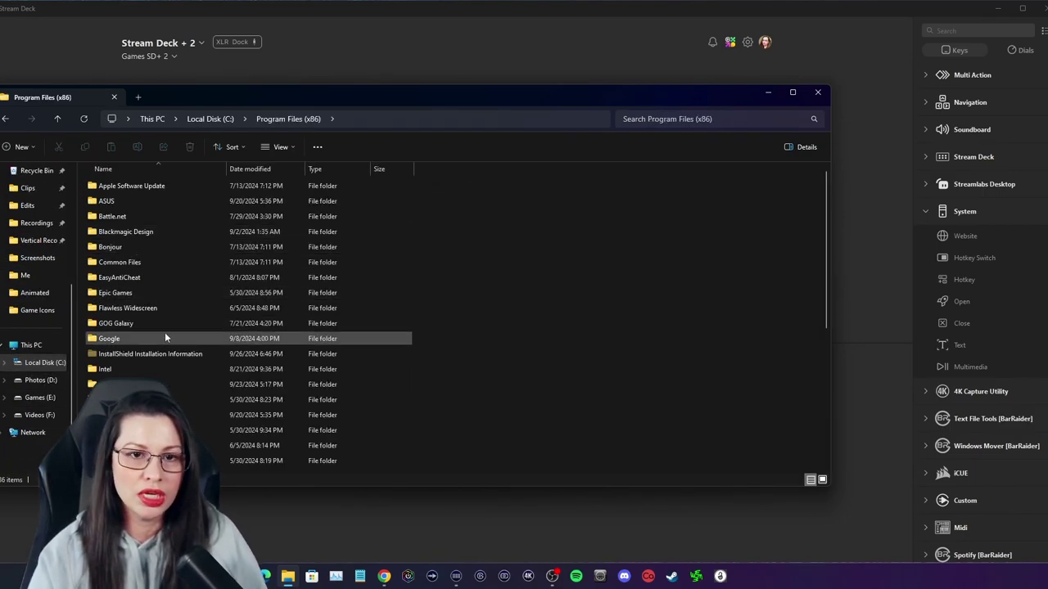
double_click(121, 293)
double_click(115, 218)
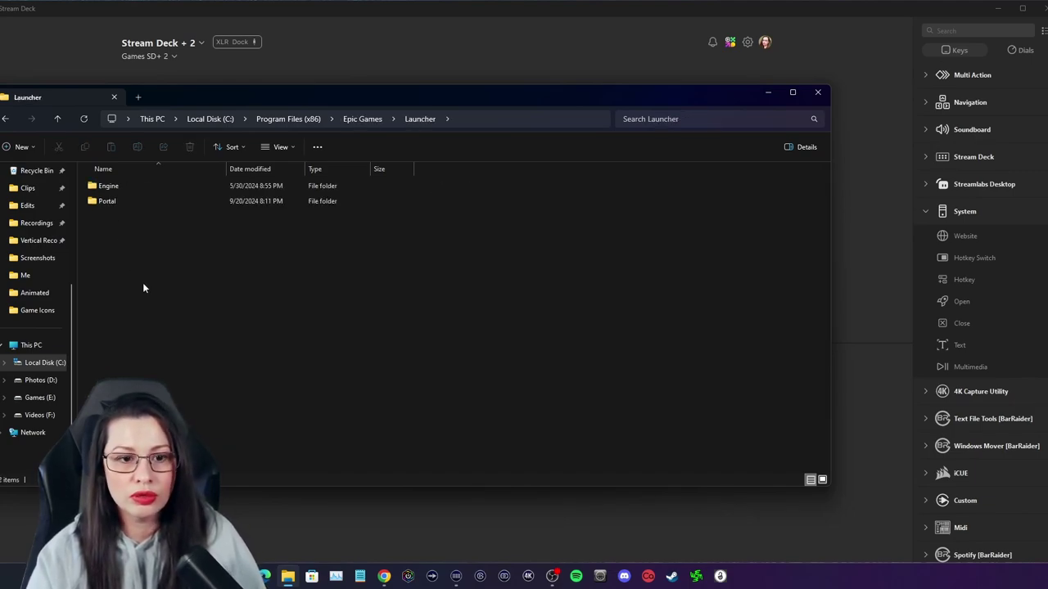
double_click(130, 201)
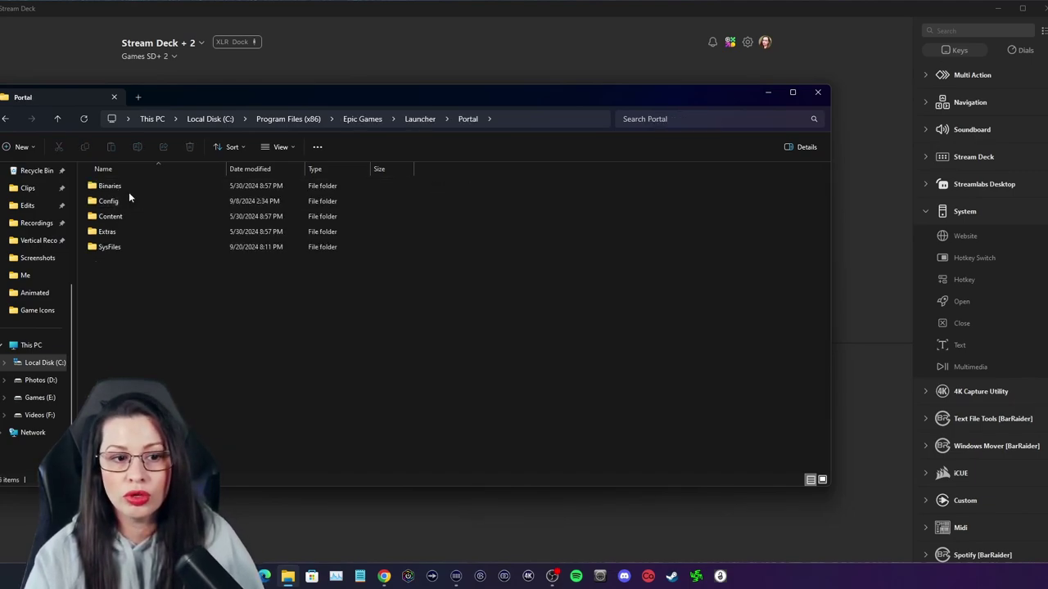
double_click(129, 187)
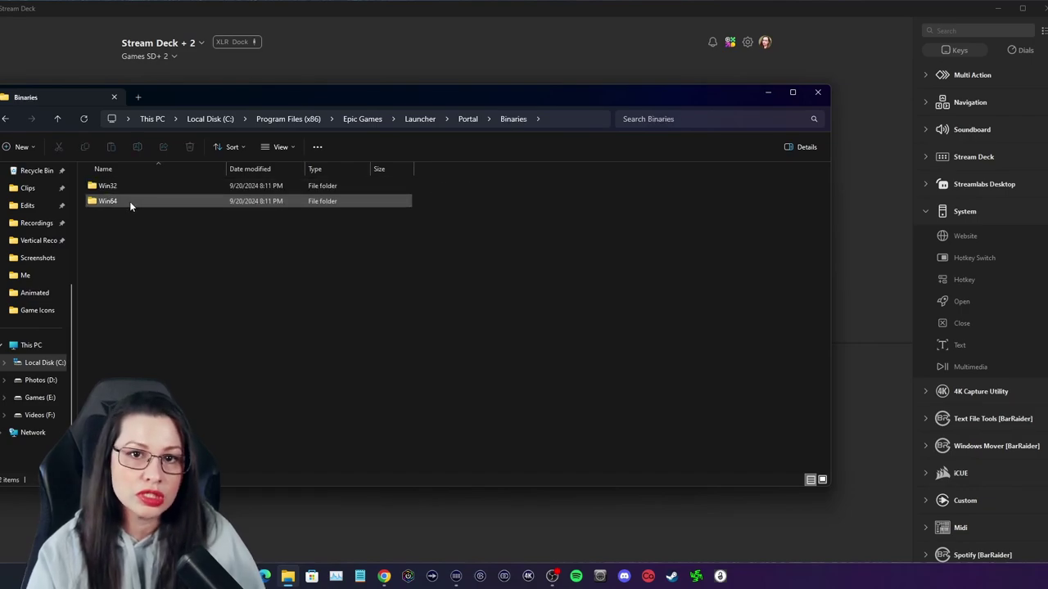
double_click(130, 201)
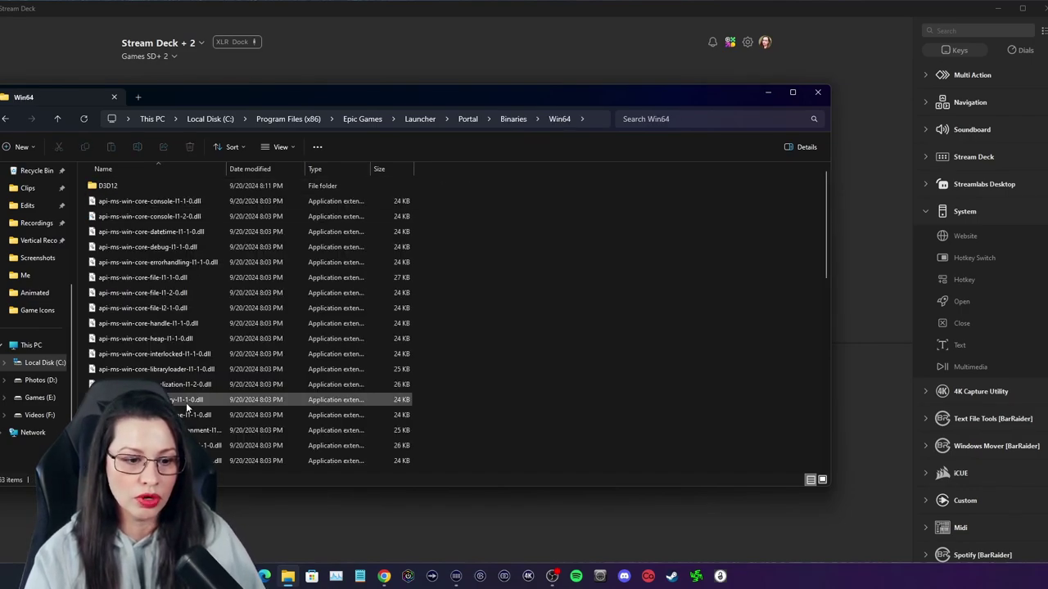
scroll(172, 393, "down", 5)
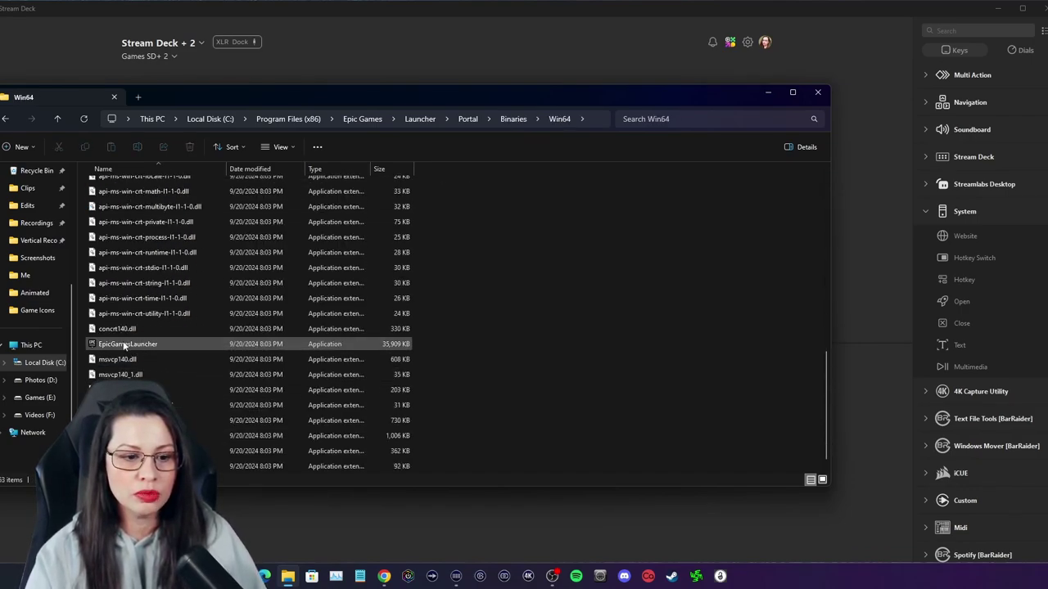
right_click(144, 346)
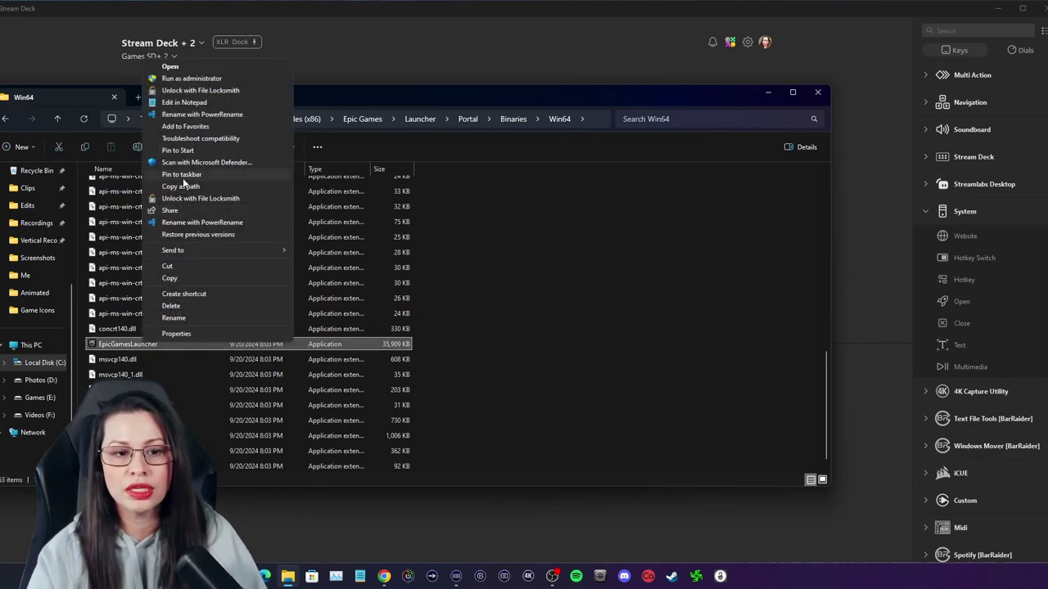
left_click(182, 187)
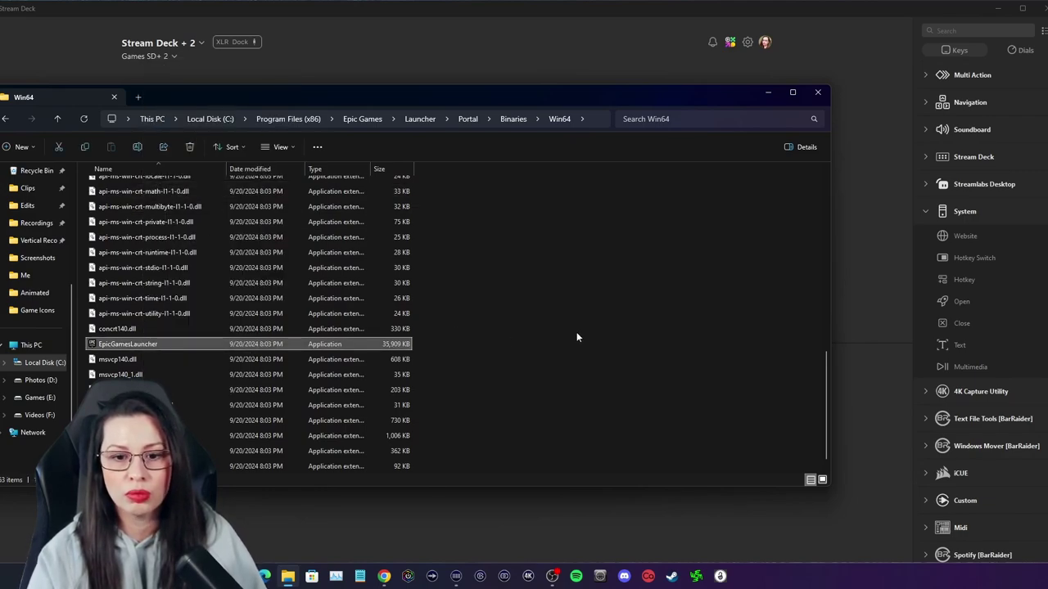
left_click(817, 92)
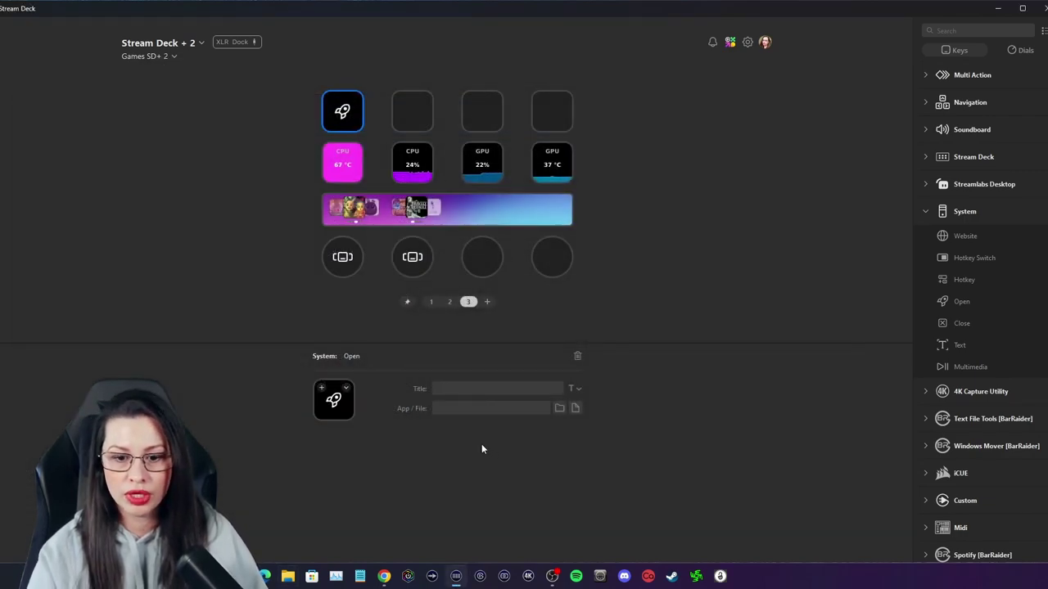
Paste the EpicGamesLauncher.exe path into the first key's App/File field
left_click(461, 407)
key("ctrl+v")
left_click(345, 388)
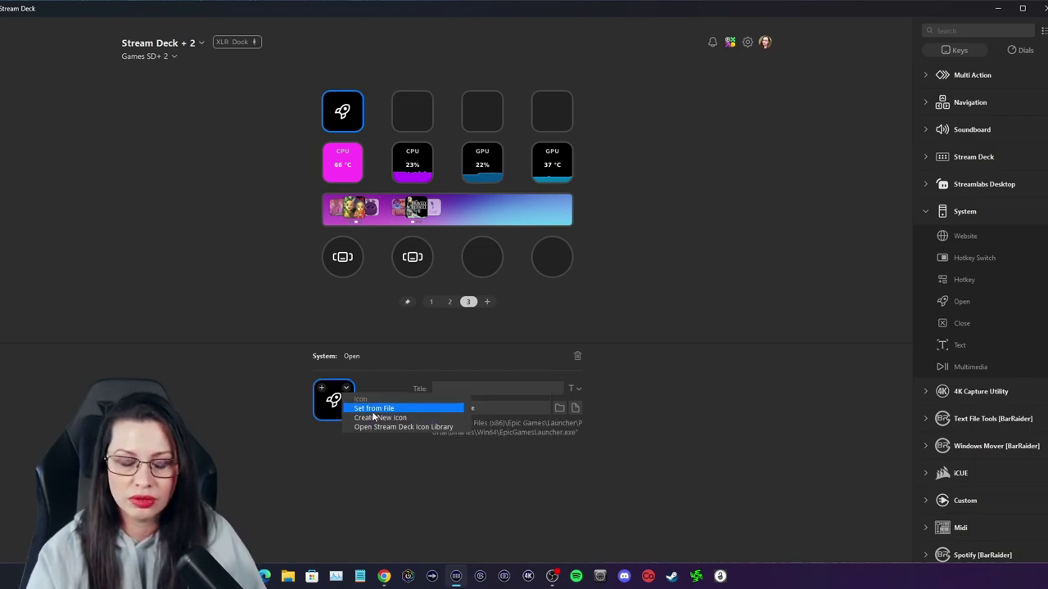
left_click(385, 426)
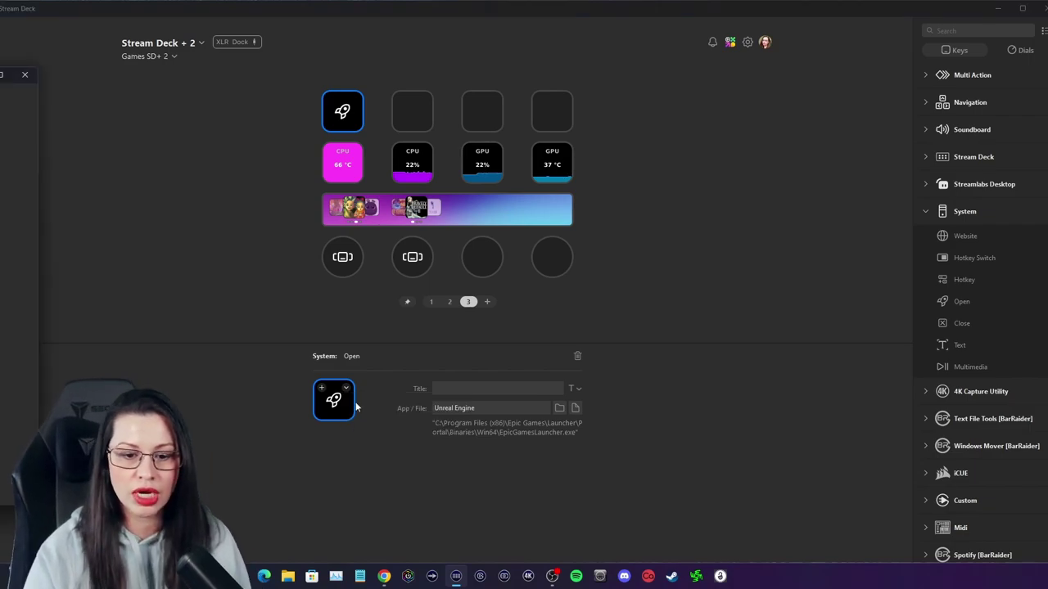
Search the icon library for 'game', then 'epic', and apply the Hexaza Epic Games icon
left_click_drag(10, 74, 246, 98)
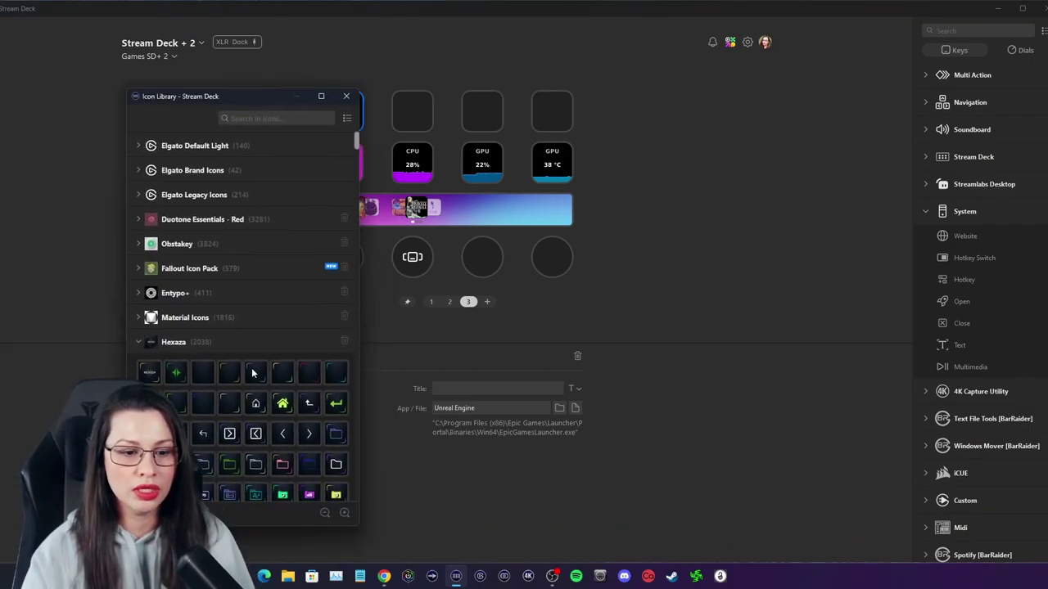
scroll(286, 347, "down", 15)
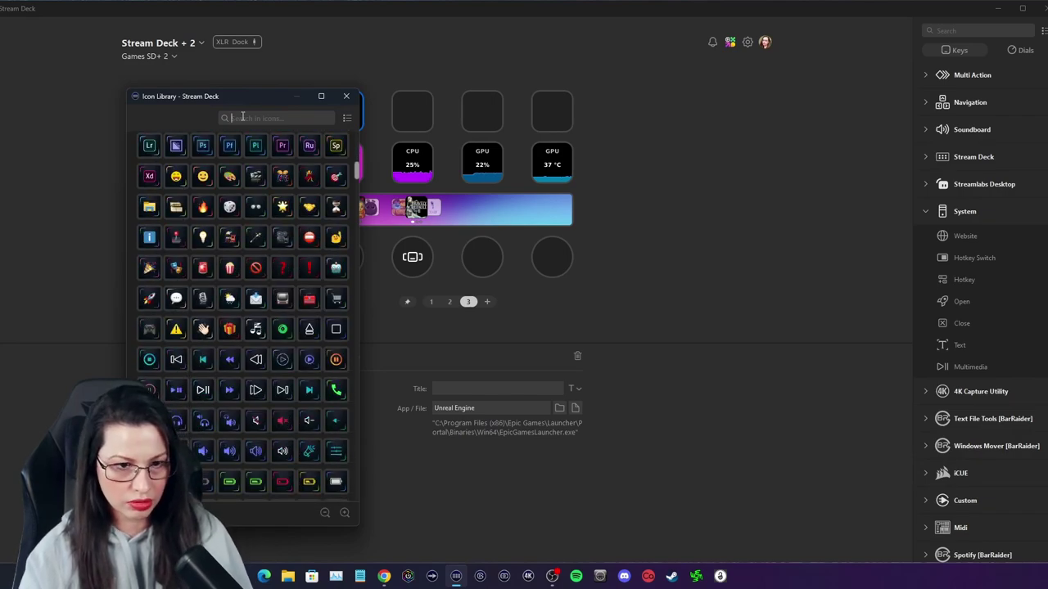
type("game")
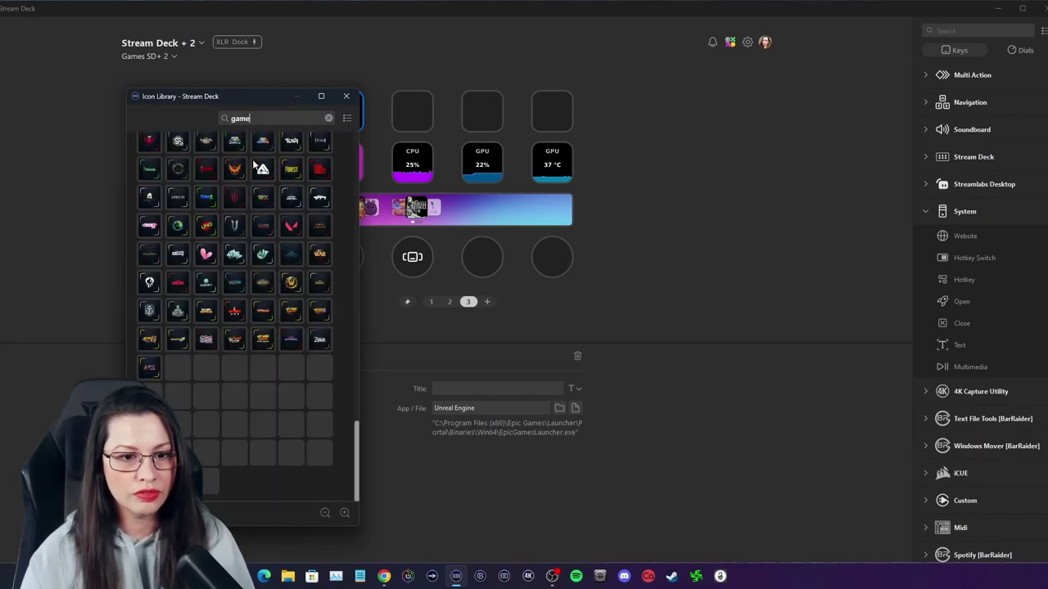
scroll(318, 426, "up", 6)
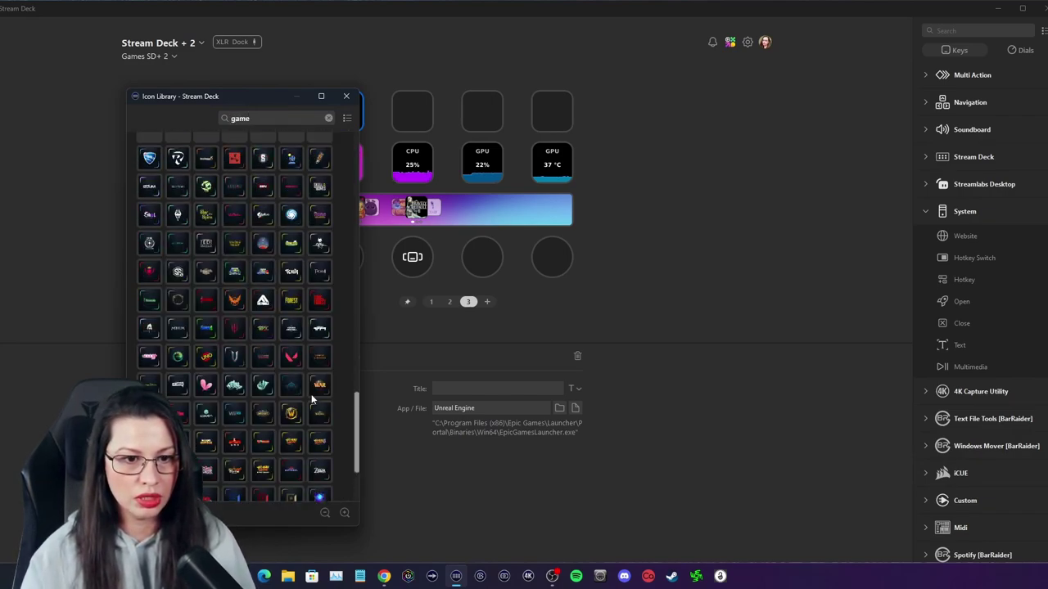
scroll(299, 333, "up", 6)
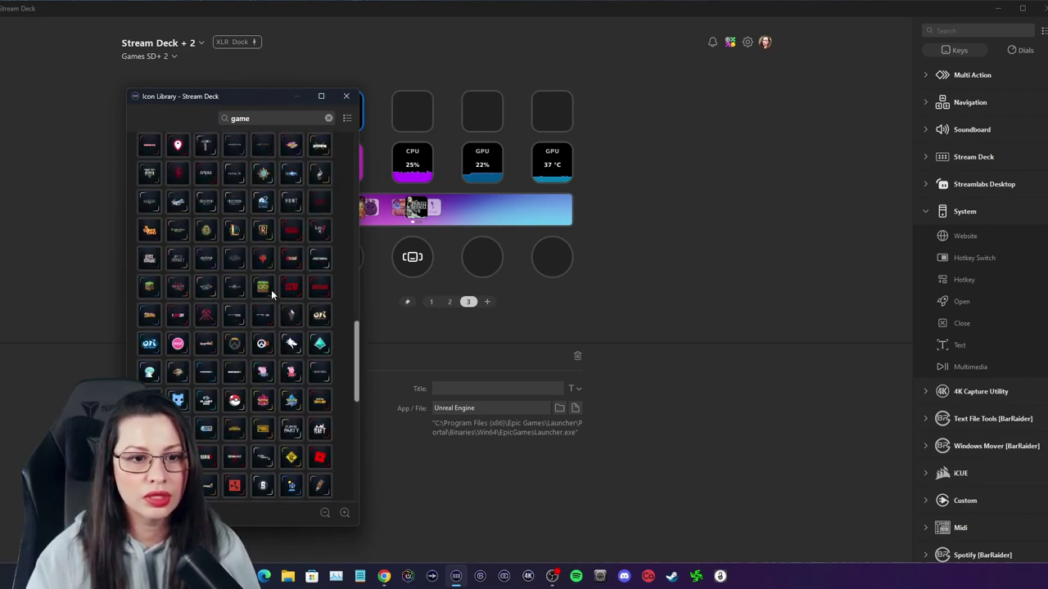
scroll(271, 290, "up", 6)
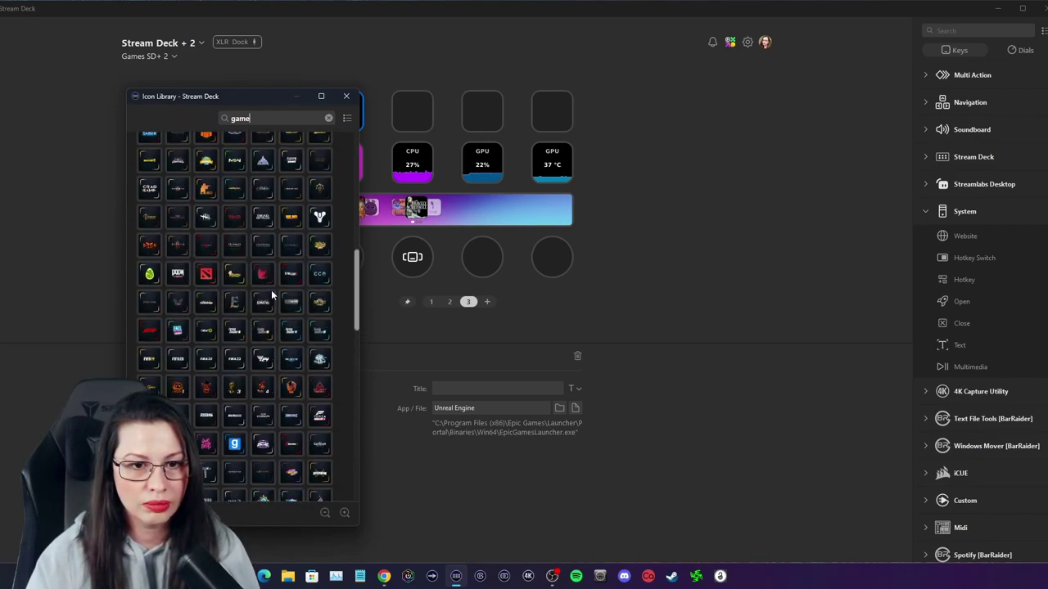
scroll(271, 290, "up", 2)
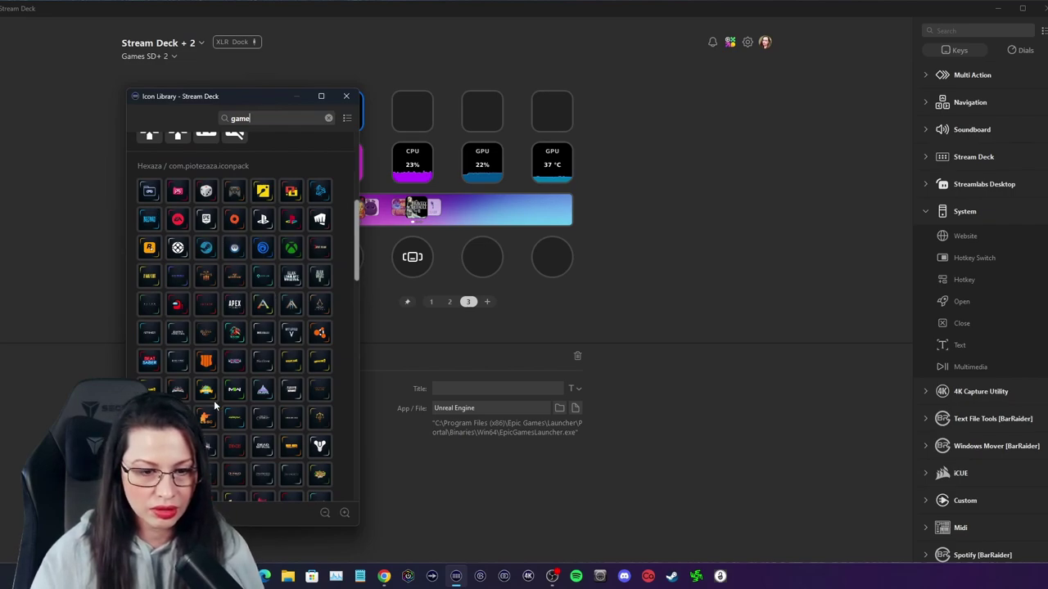
scroll(238, 440, "down", 1)
scroll(238, 440, "down", 3)
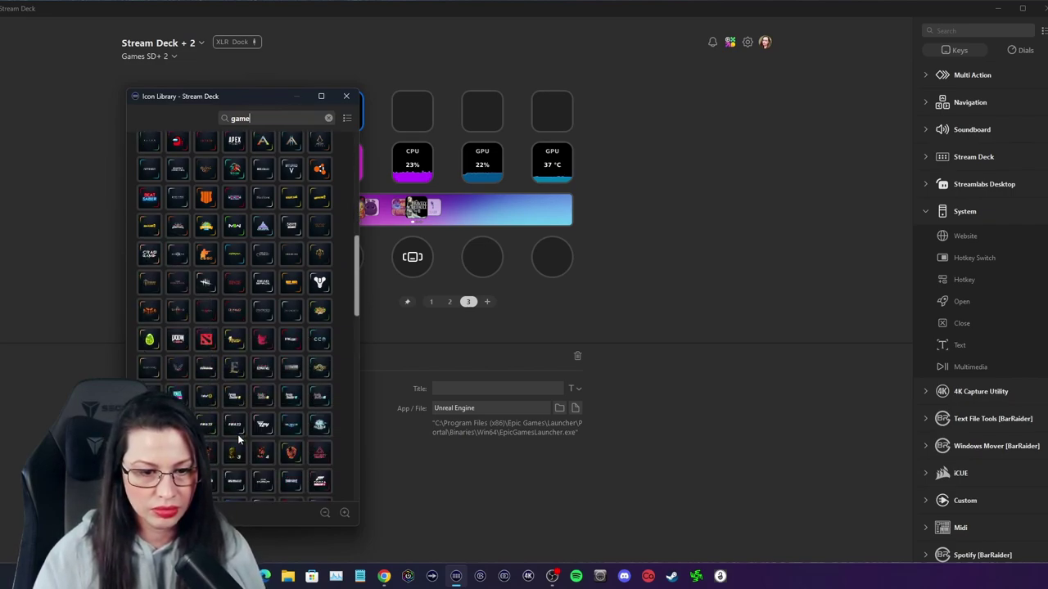
type("epic")
left_click(150, 175)
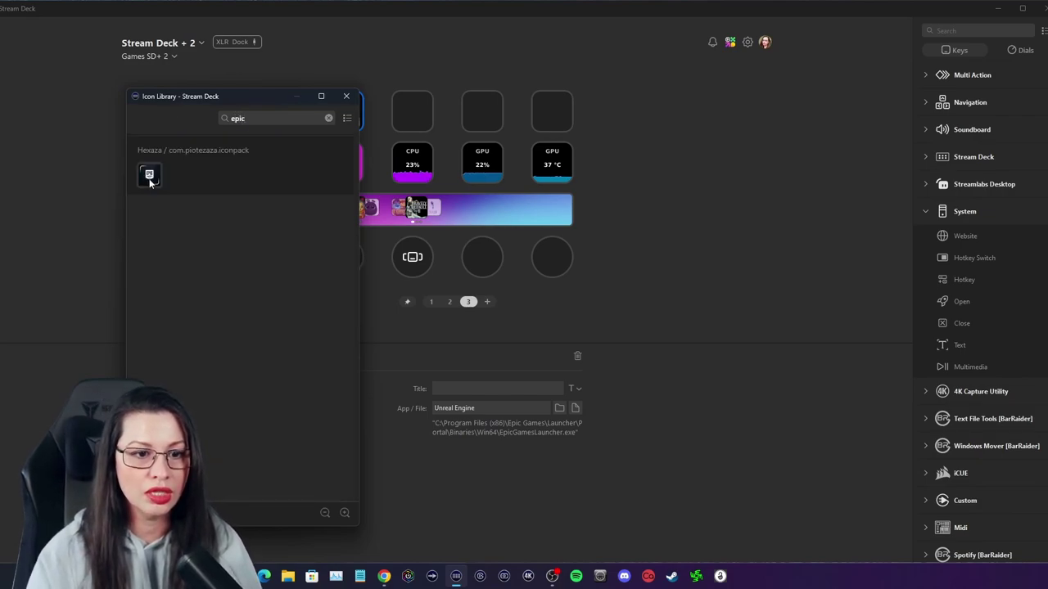
left_click(348, 97)
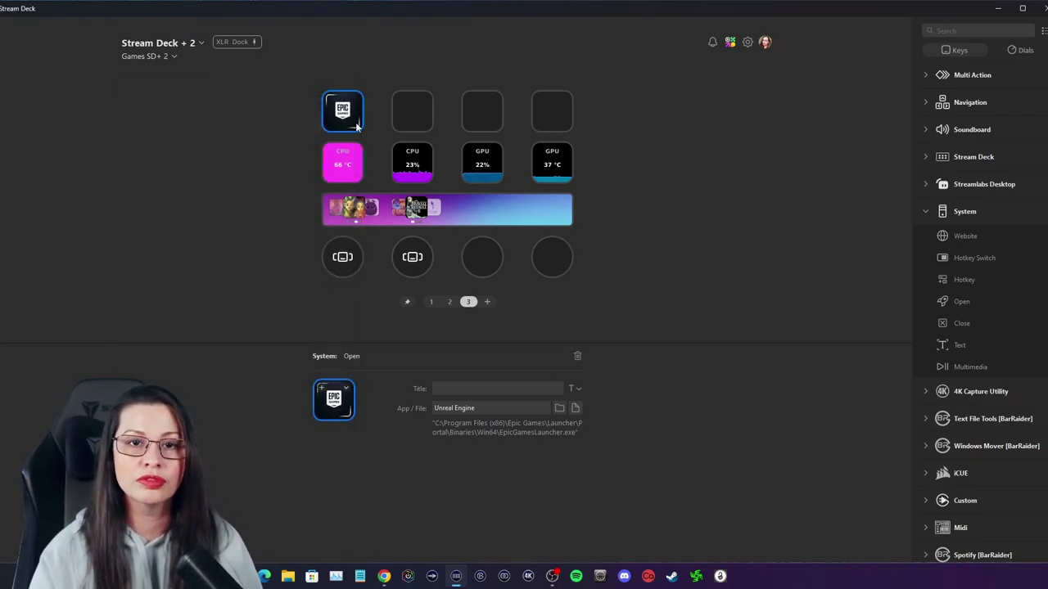
left_click(398, 129)
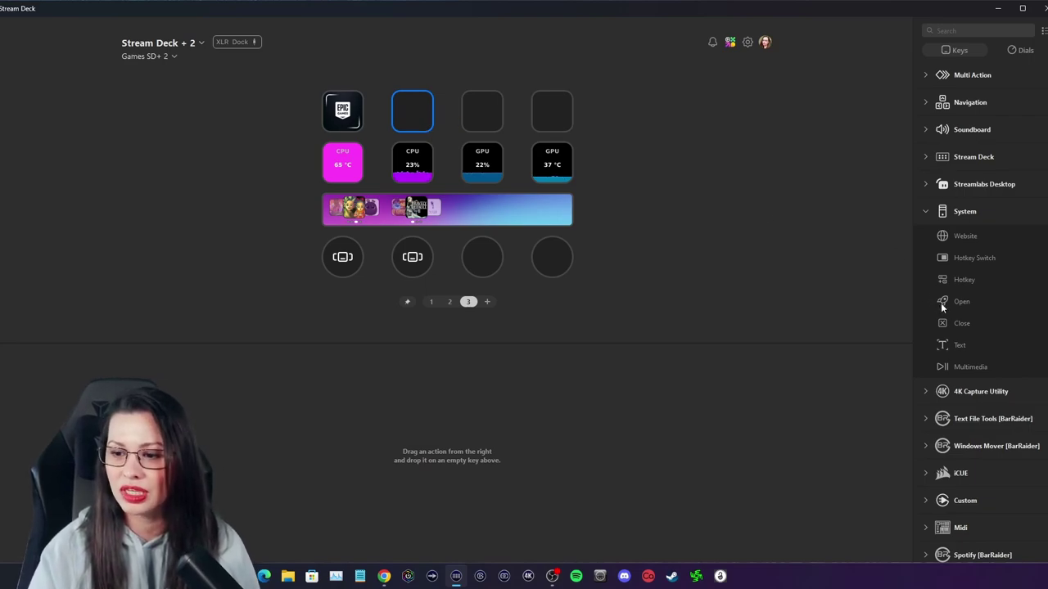
Drop an Open action on key 2 and copy Battle.net Launcher's path from C:\Program Files (x86)\Battle.net
left_click_drag(941, 302, 411, 121)
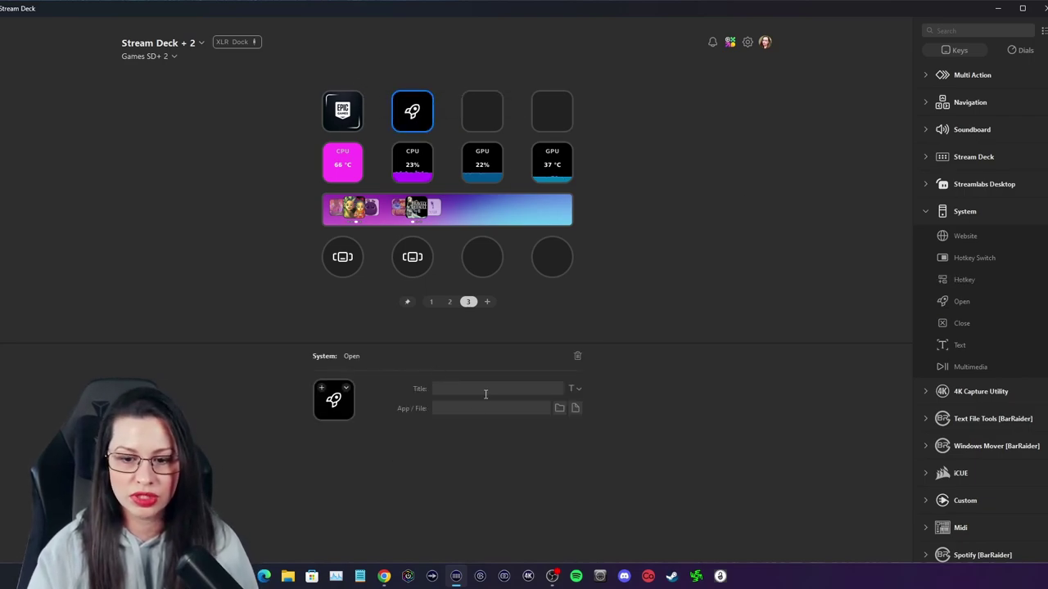
left_click(296, 576)
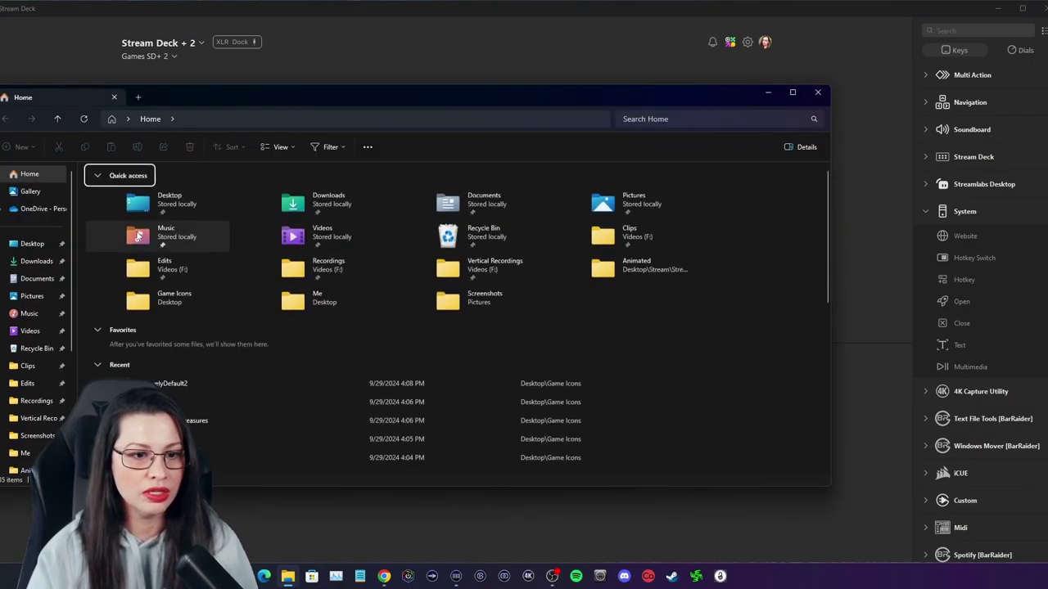
scroll(48, 401, "down", 3)
left_click(45, 363)
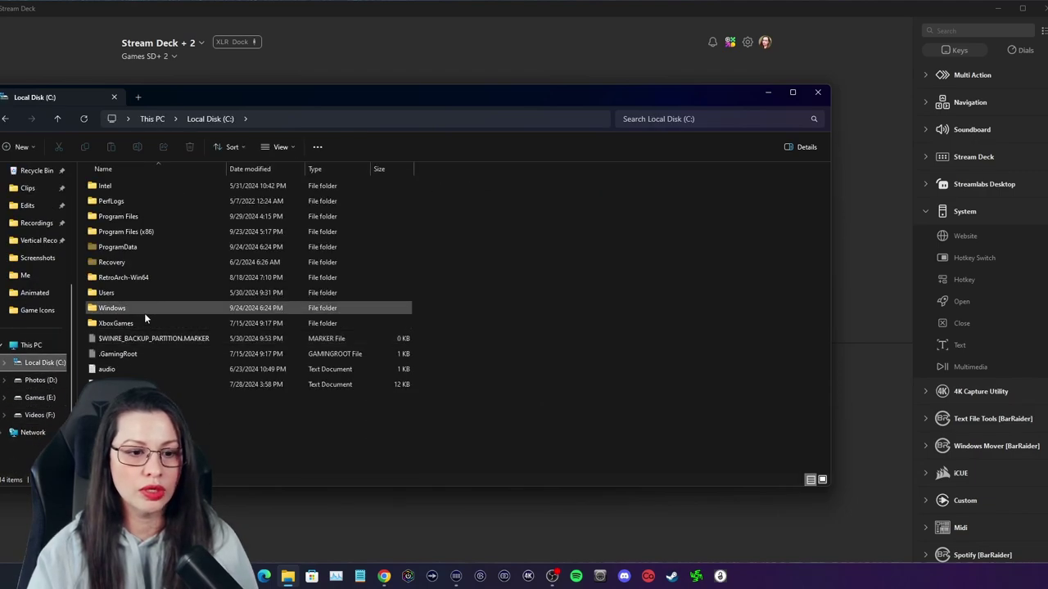
double_click(135, 231)
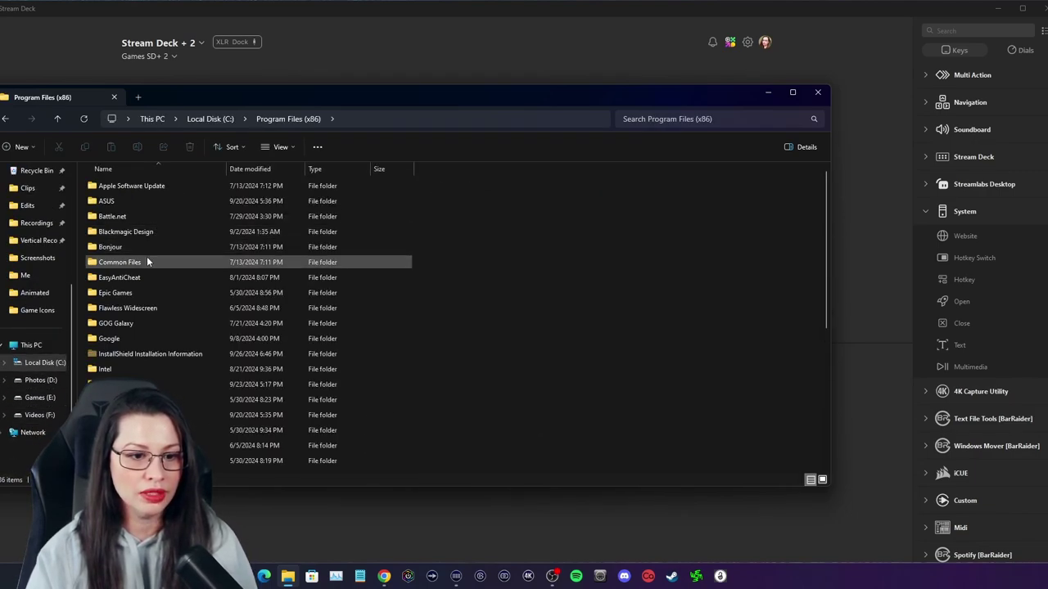
double_click(123, 217)
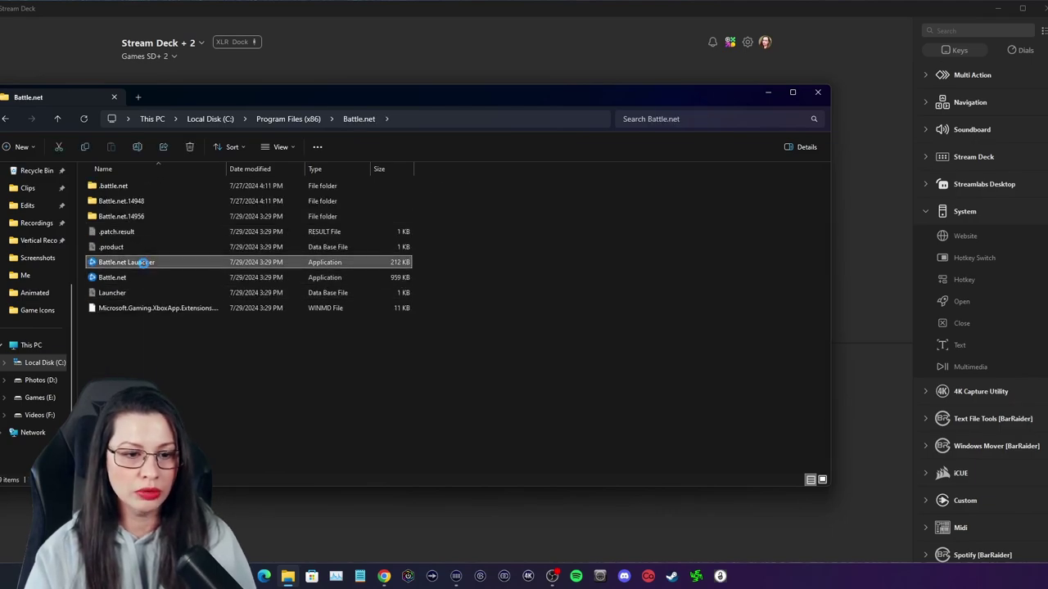
right_click(143, 263)
left_click(193, 393)
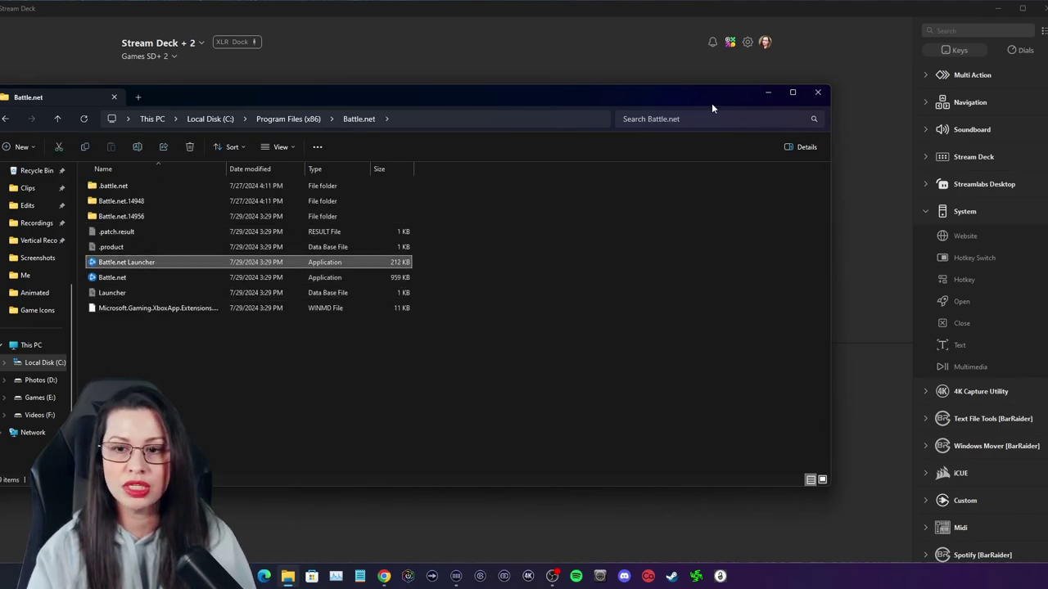
left_click(814, 93)
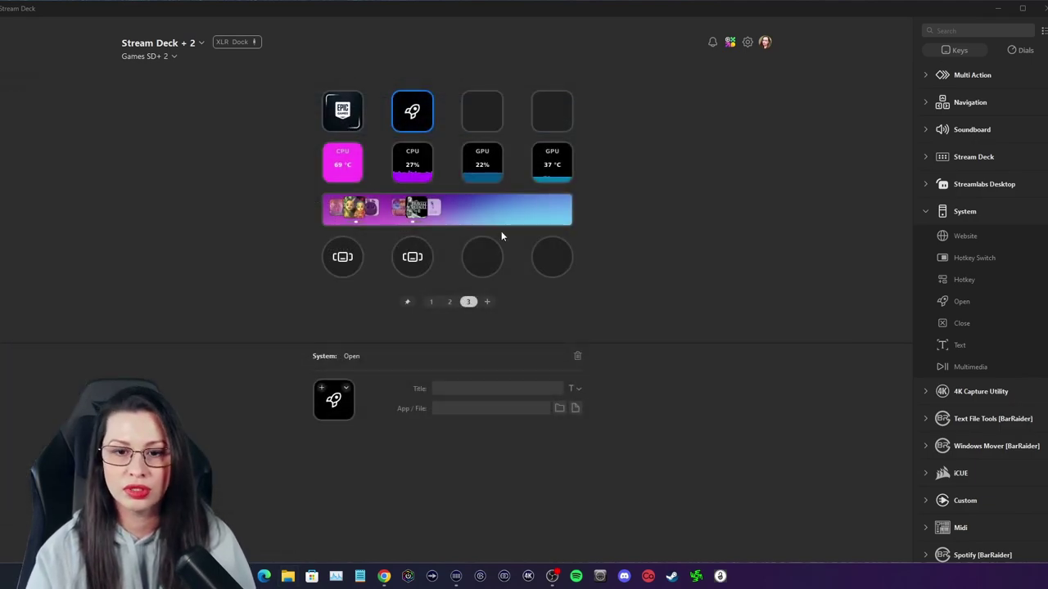
Paste the Battle.net Launcher path into key 2 and give it the Hexaza Battle.net library icon
left_click(487, 408)
key("ctrl+v")
left_click(346, 388)
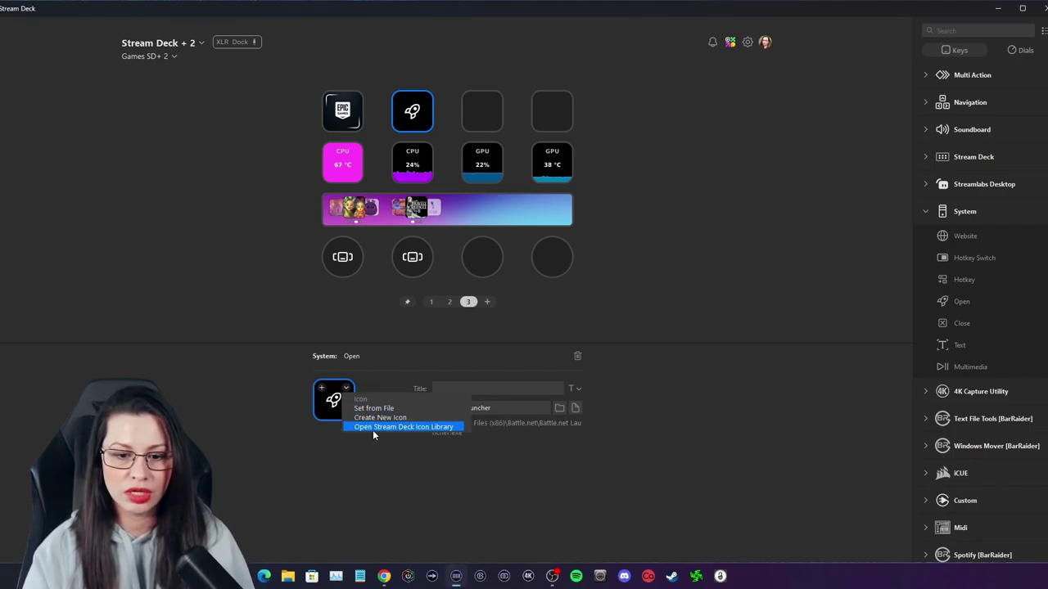
left_click(373, 428)
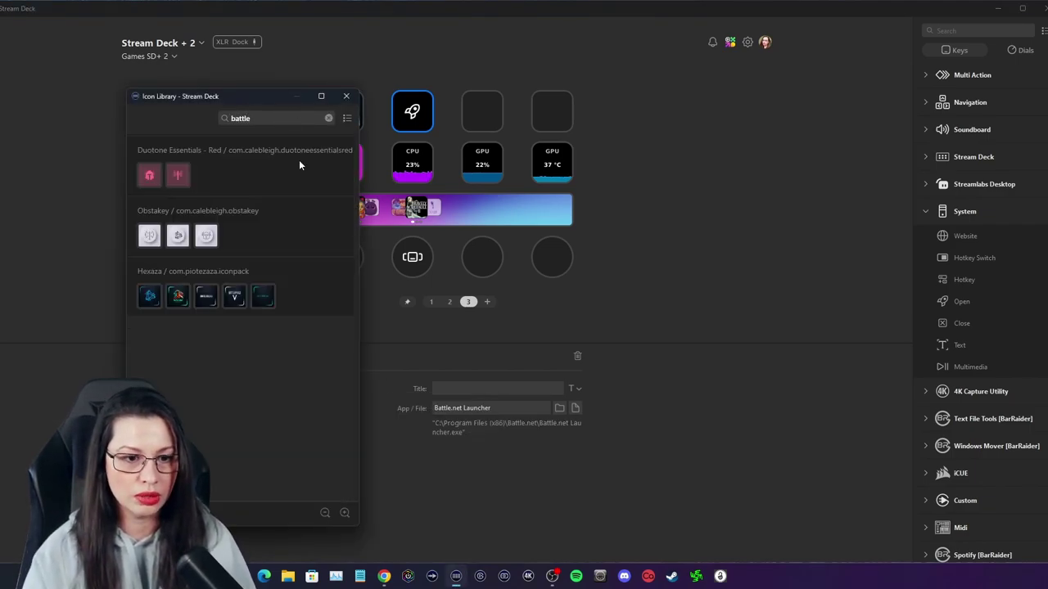
left_click(347, 98)
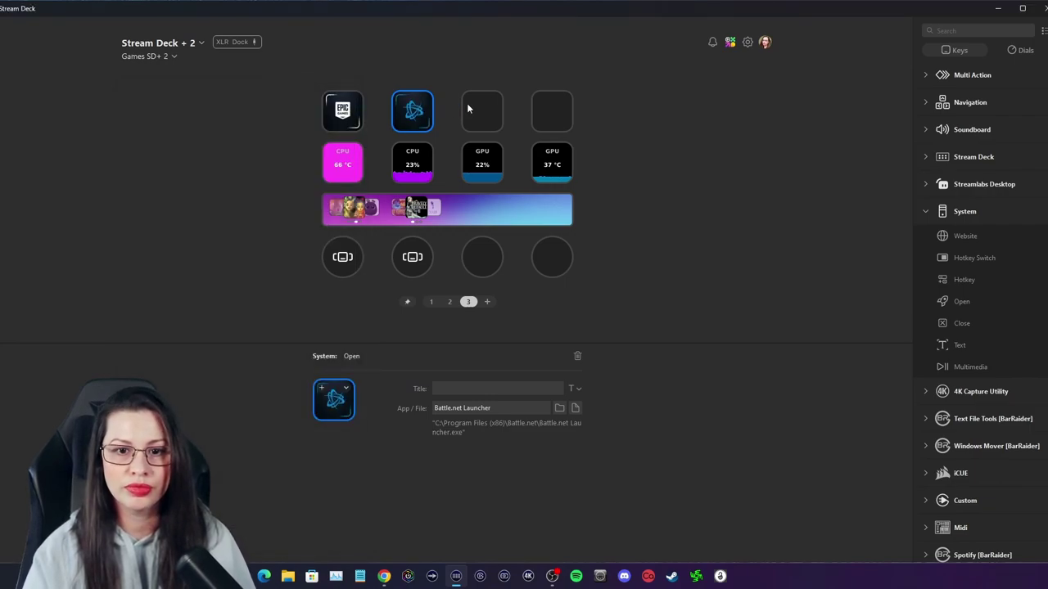
left_click(474, 114)
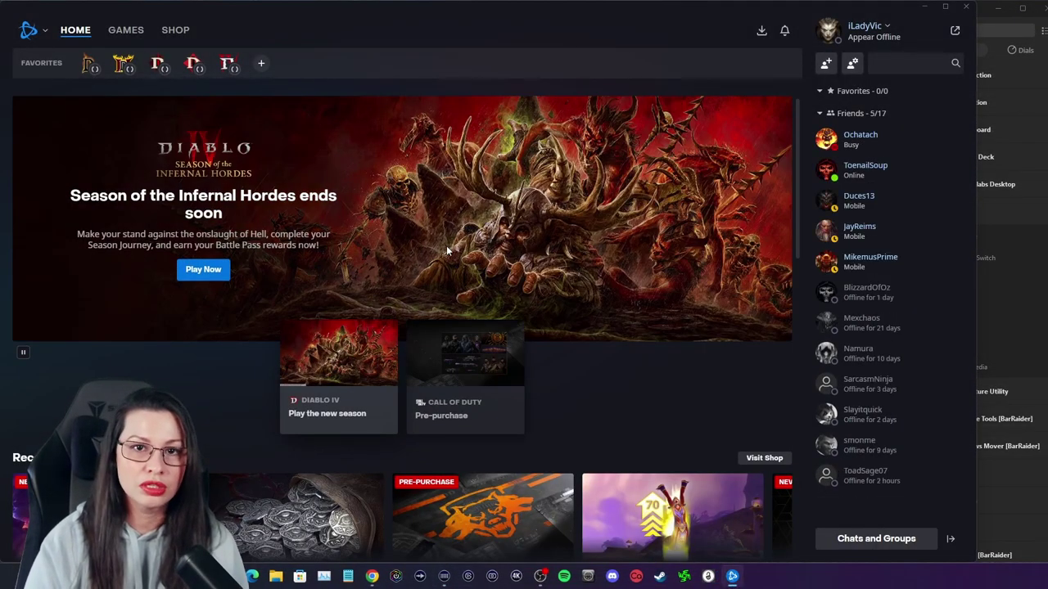
Close the Battle.net window and choose Exit in the Download in Progress dialog
left_click(966, 8)
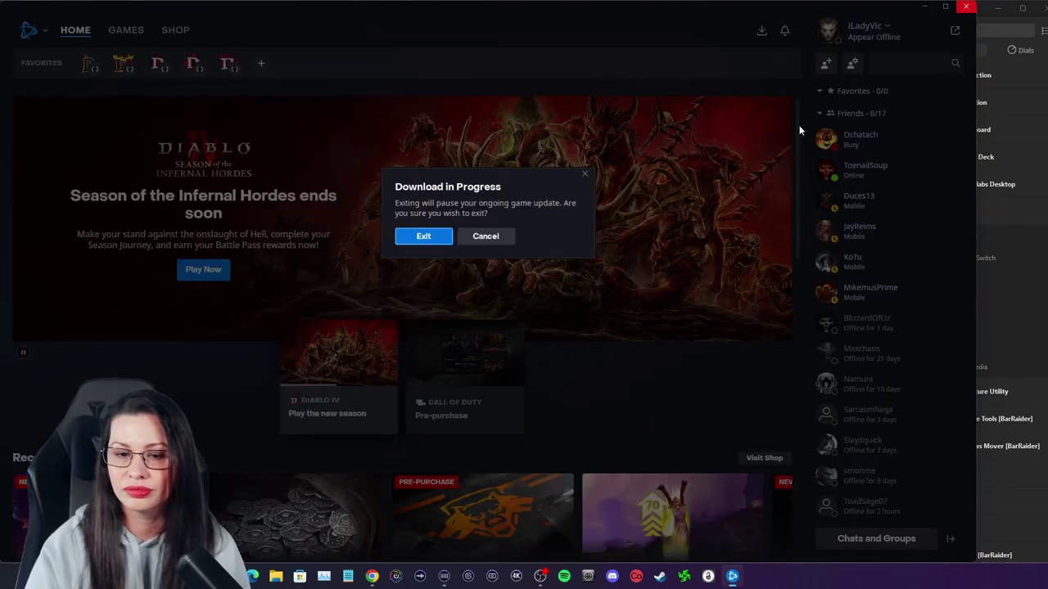
left_click(429, 237)
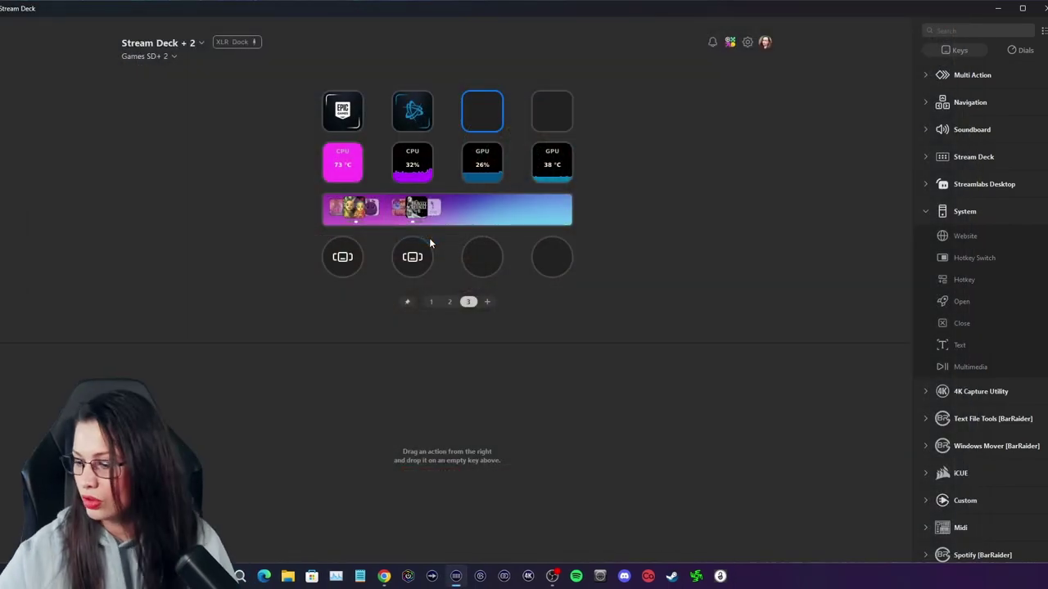